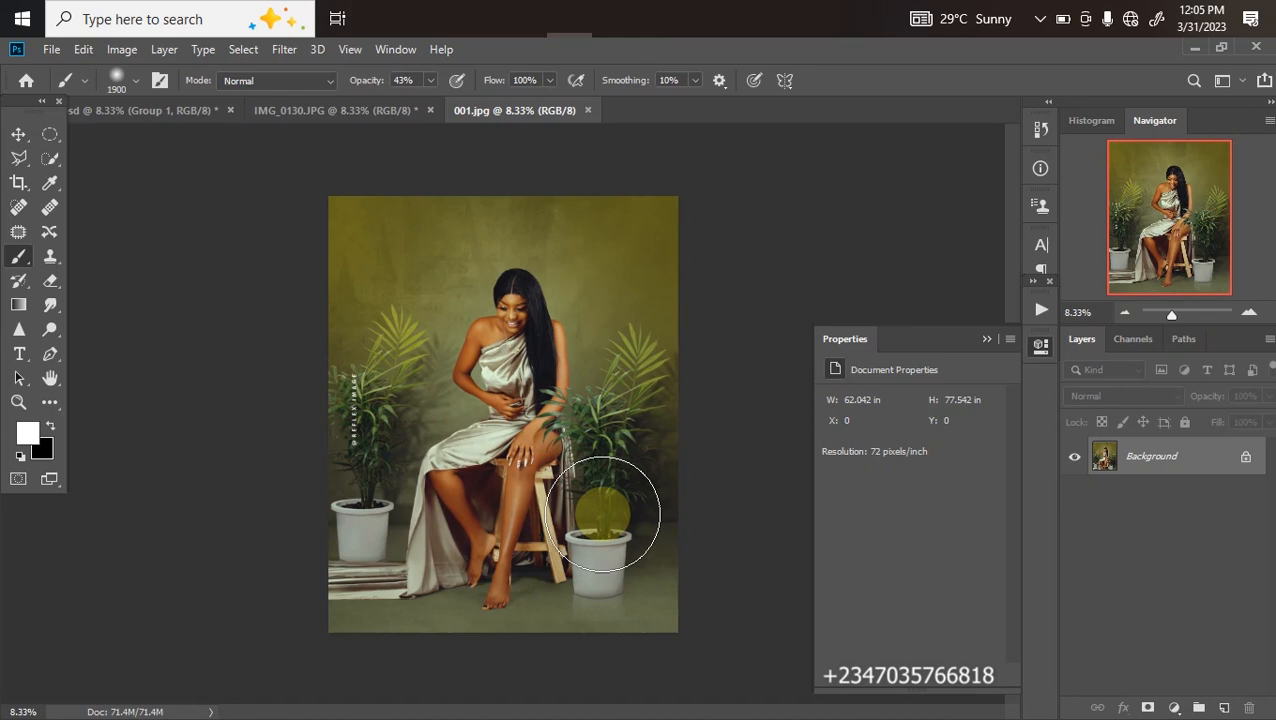
Compare the finished 001.jpg with the unedited IMG_0130.JPG, ending on IMG_0130.JPG
click(323, 111)
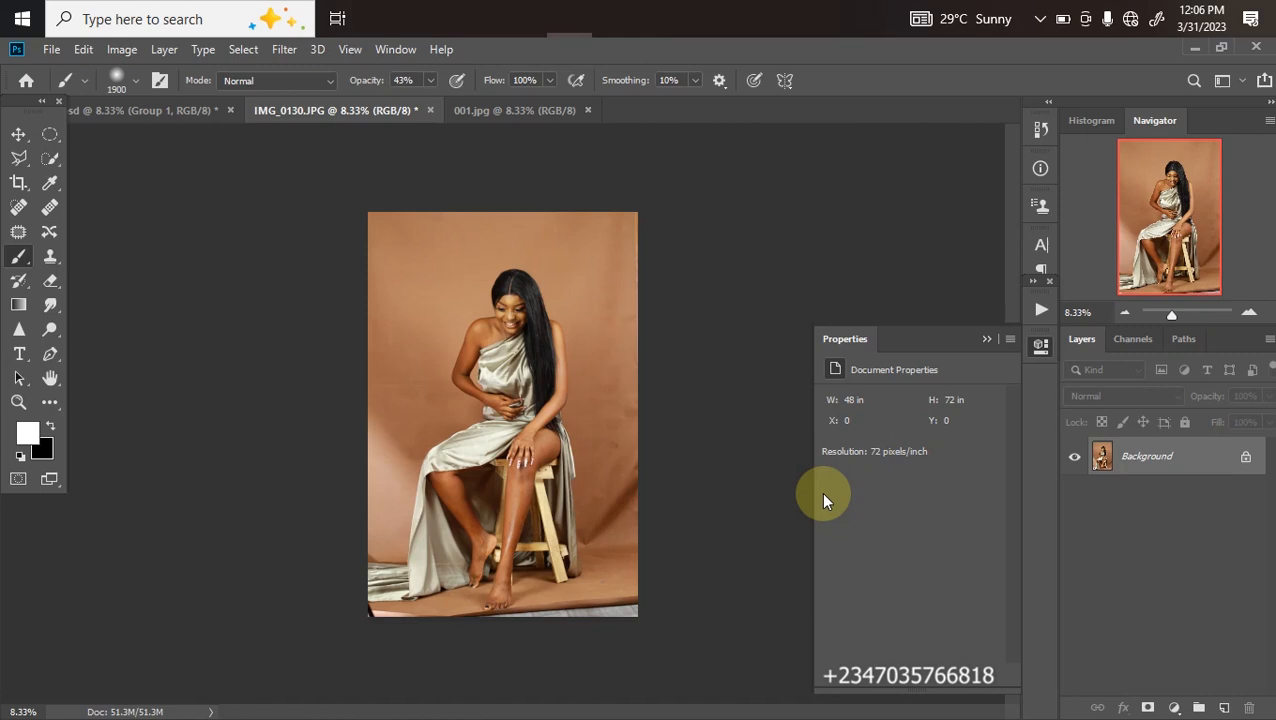
click(518, 111)
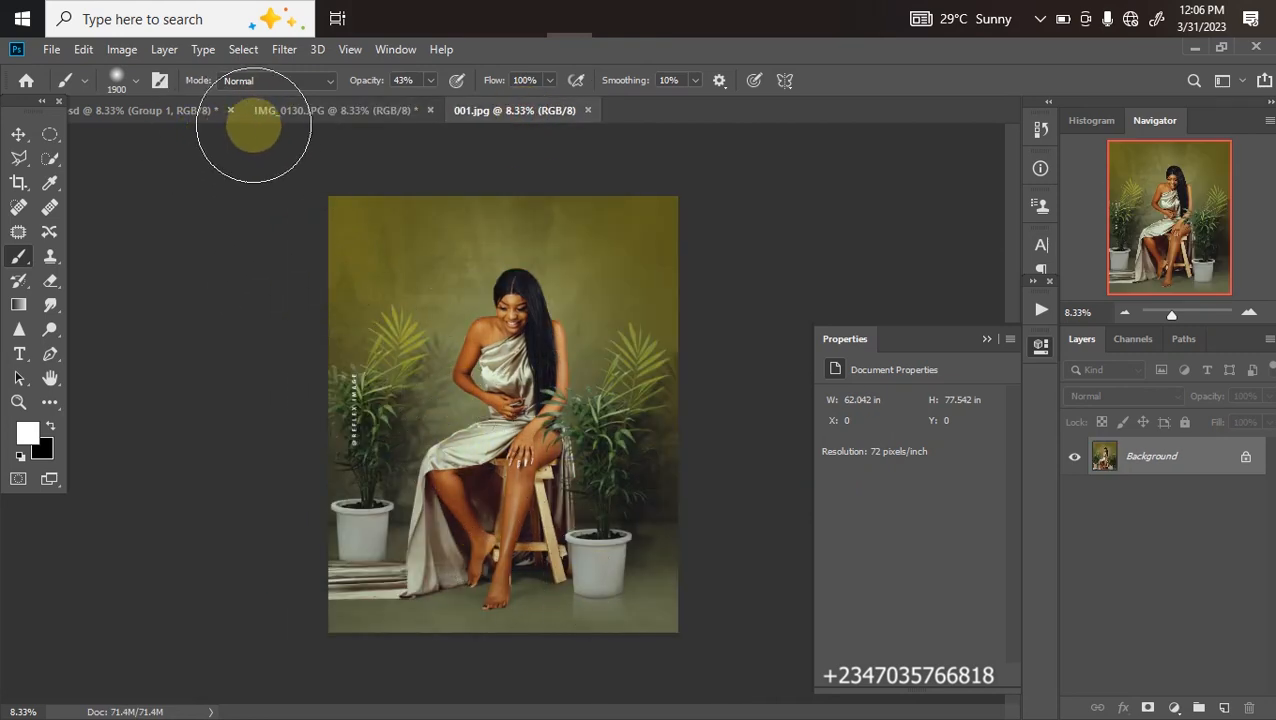
click(300, 111)
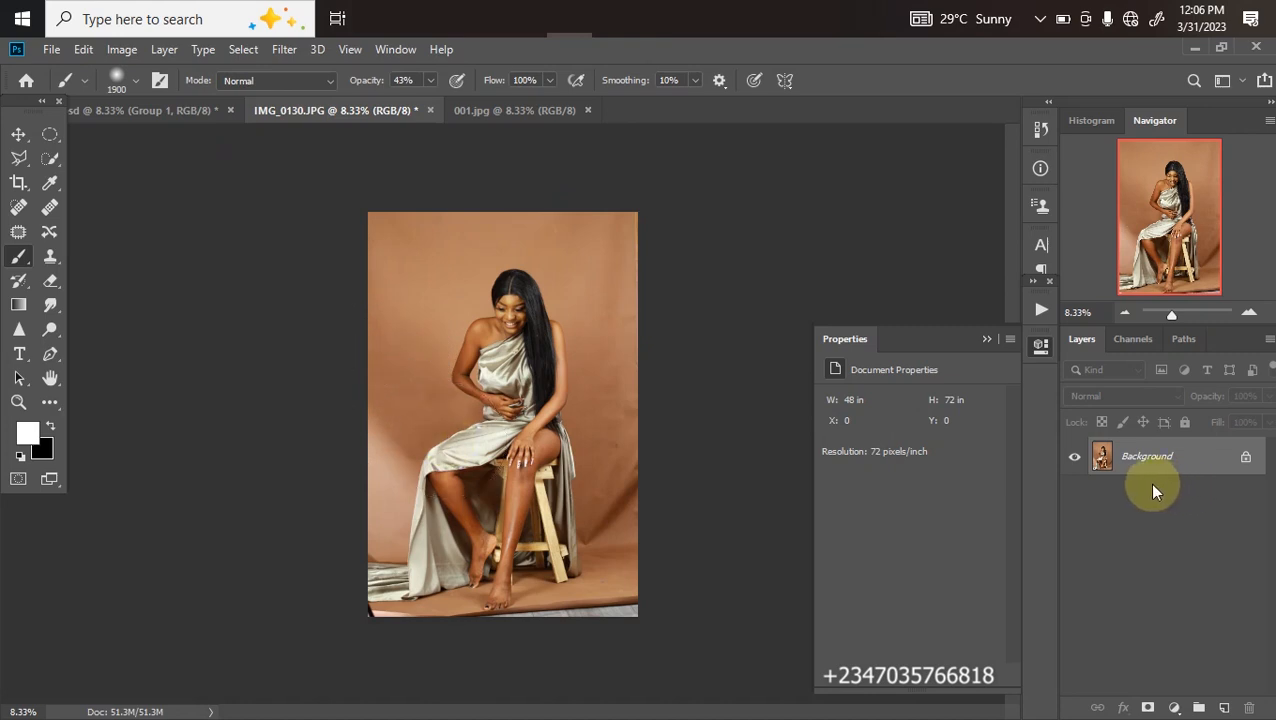
Extend the canvas around the whole photo with the Crop tool at the 4:5 (8:10) ratio, to about 62.7 × 78.4 in
click(18, 183)
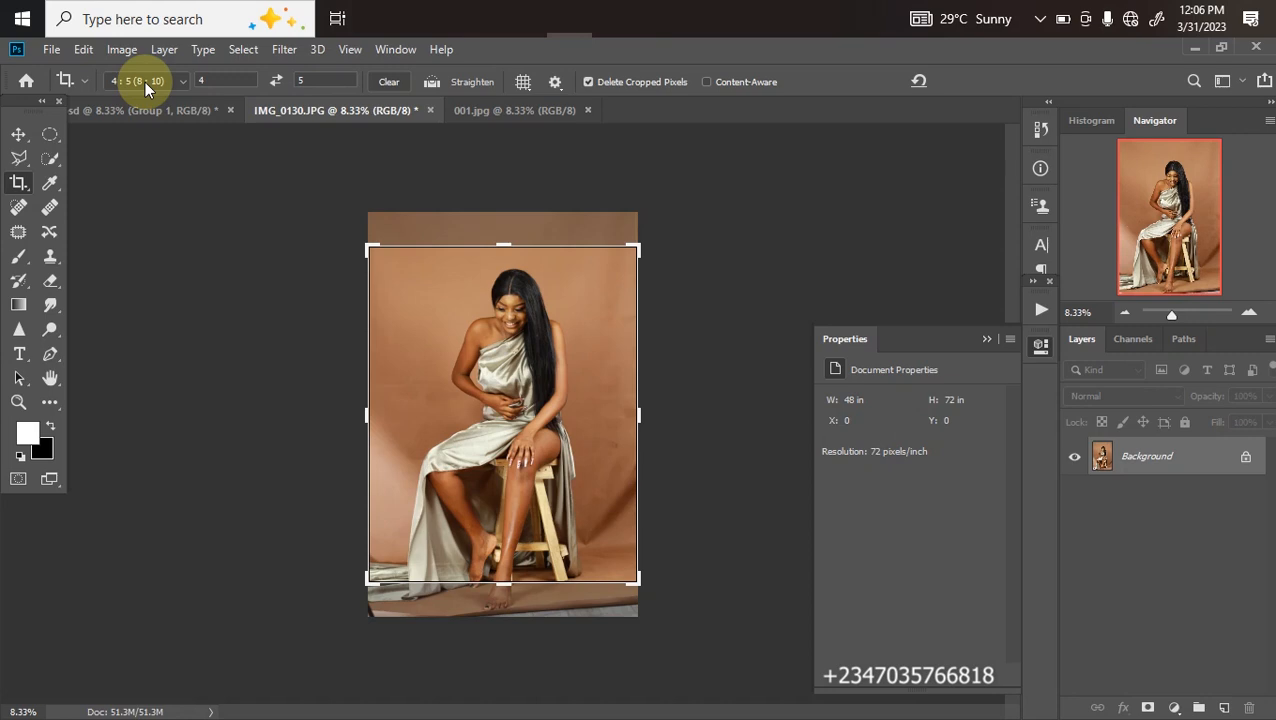
drag(503, 582, 509, 617)
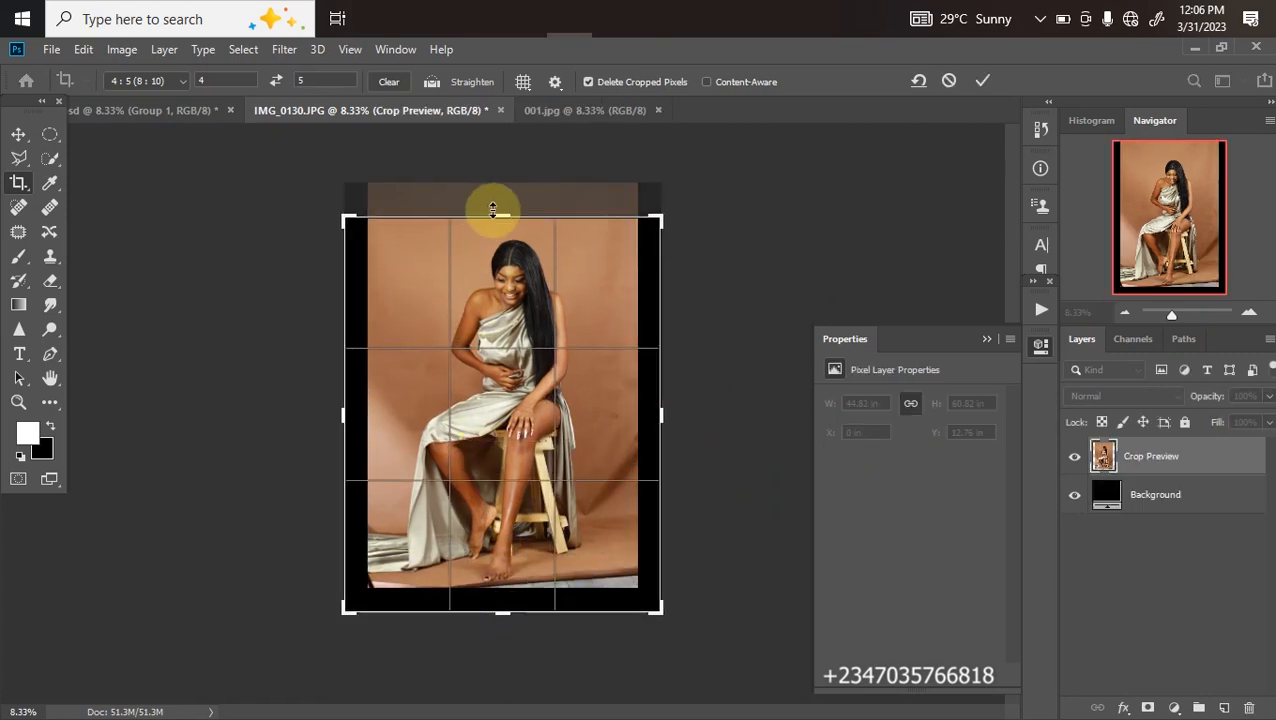
mouse_move(504, 216)
mouse_down()
mouse_move(512, 201)
mouse_move(508, 212)
mouse_up()
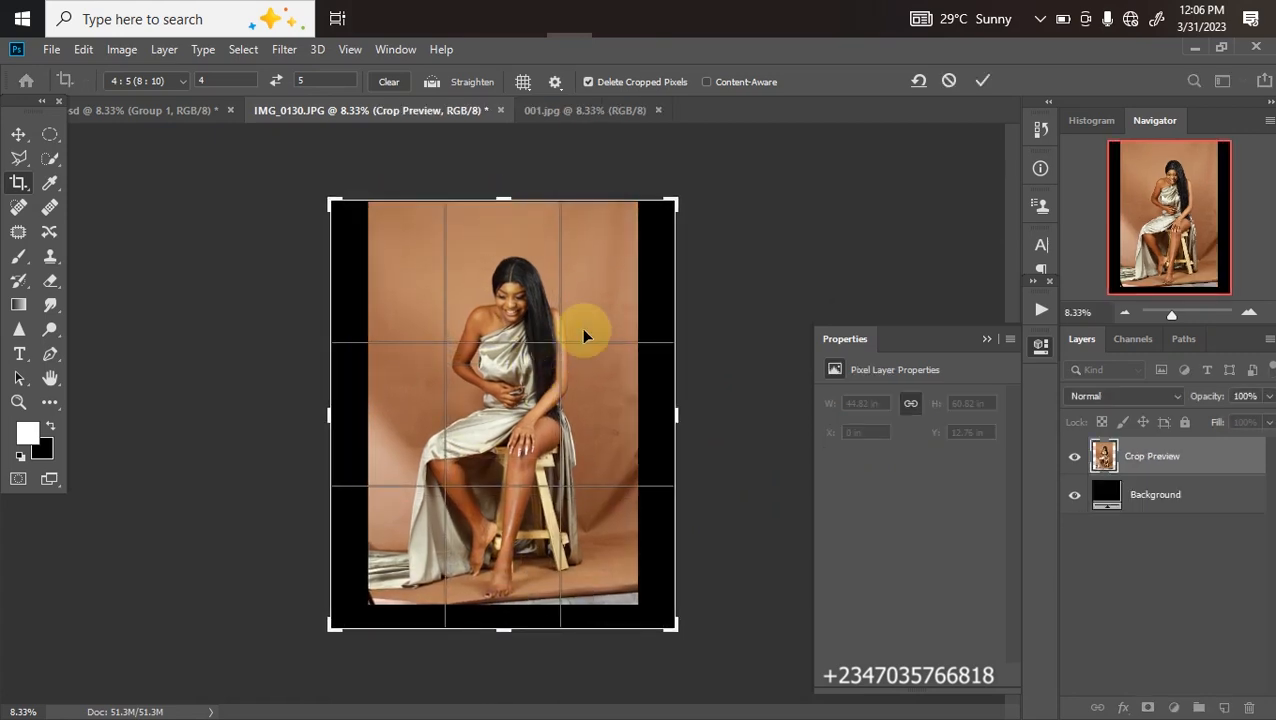
drag(675, 203, 675, 197)
drag(570, 369, 575, 374)
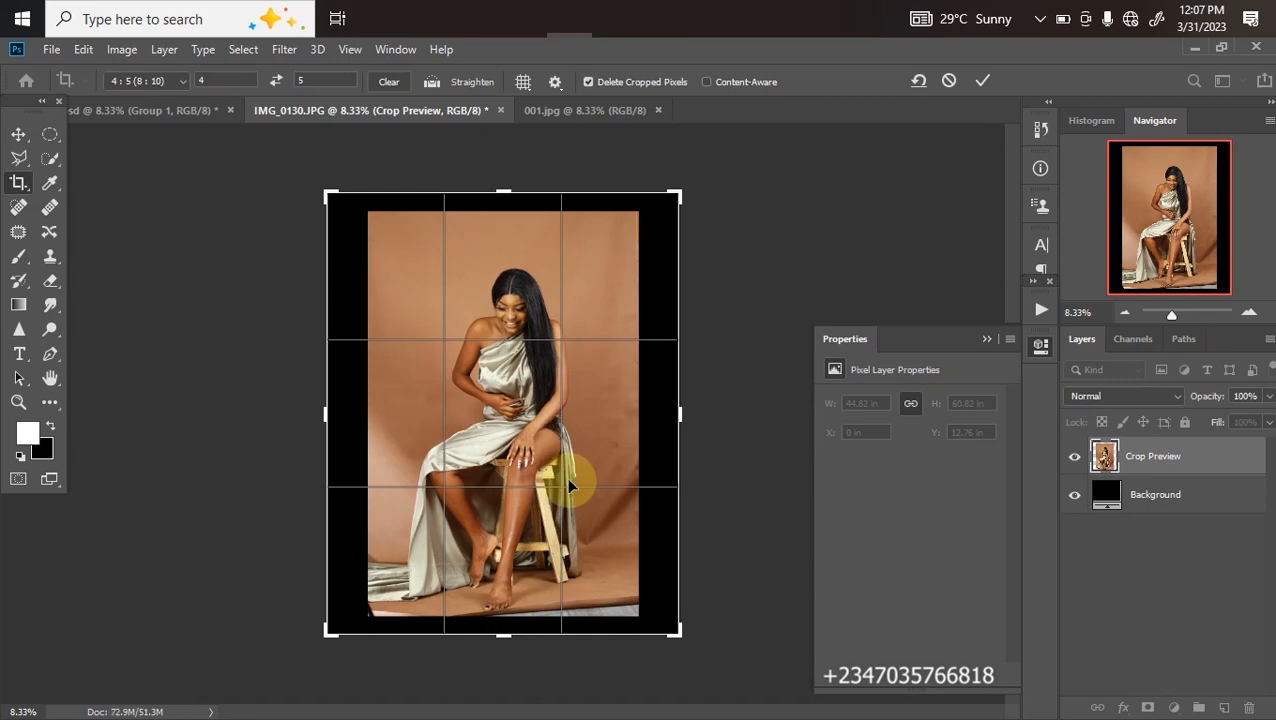
key(Return)
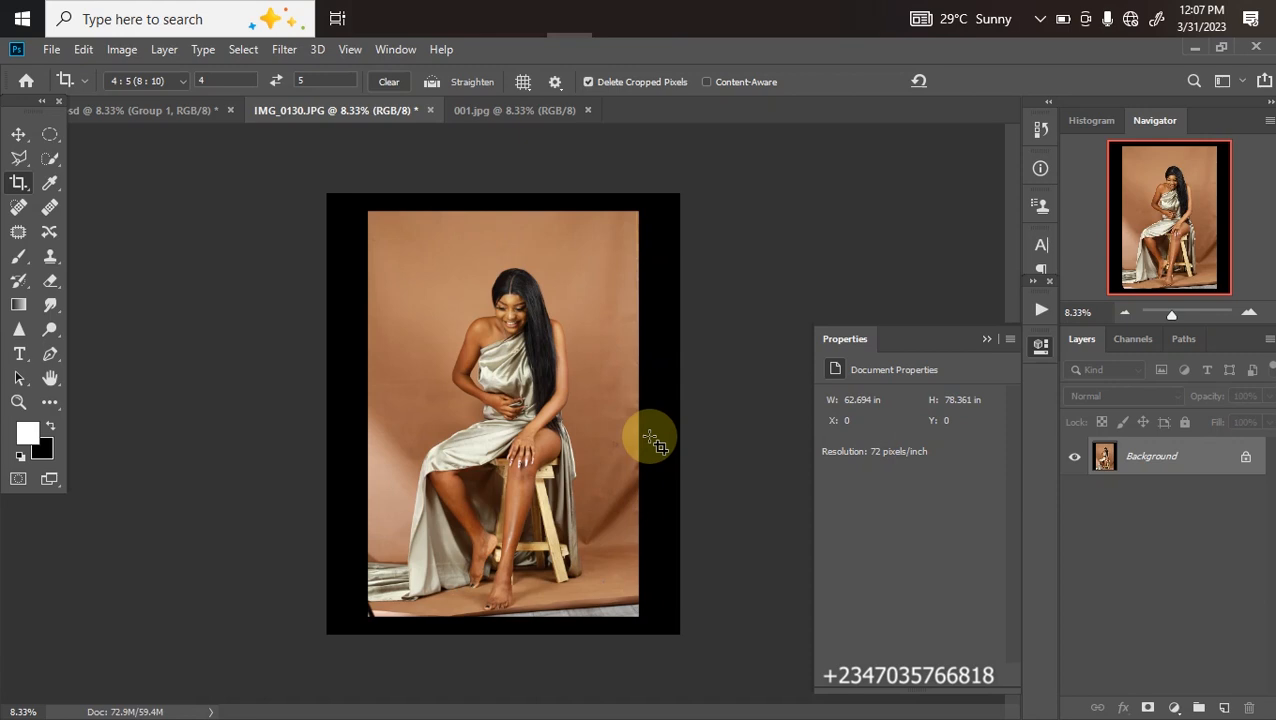
Switch to the Rectangular Marquee tool
click(50, 134)
click(100, 138)
drag(599, 186, 790, 680)
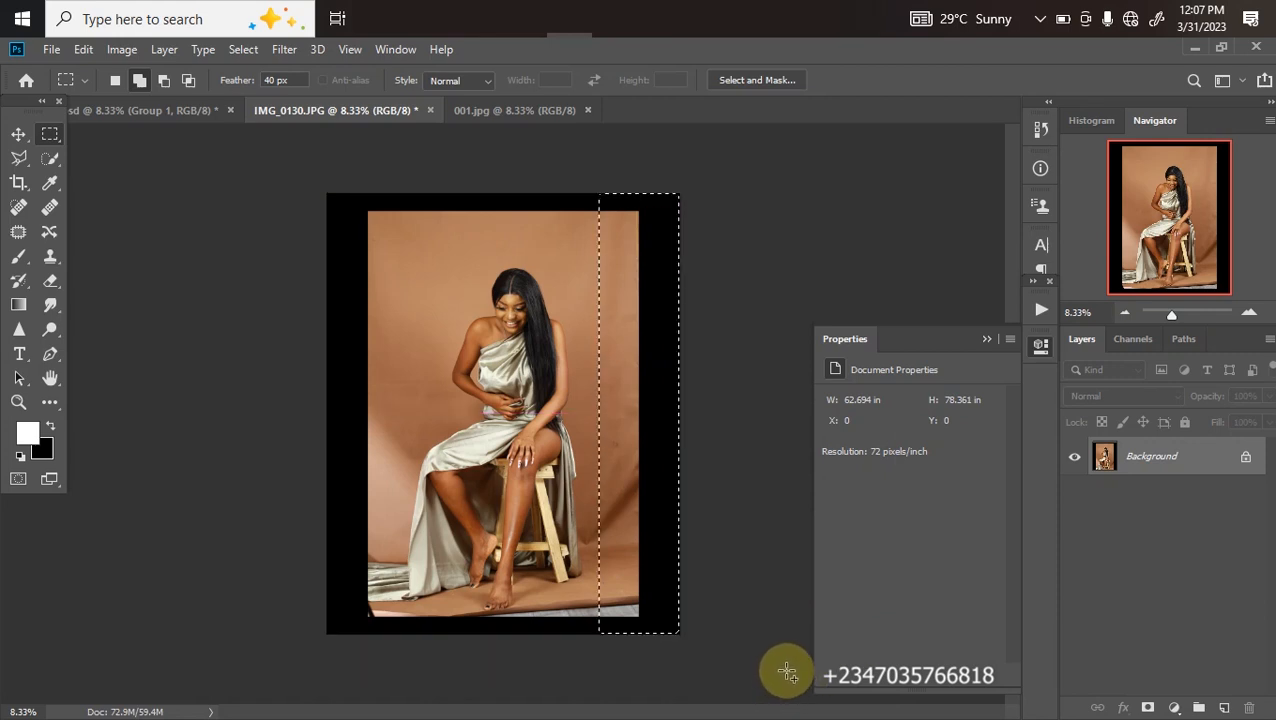
key(ctrl+t)
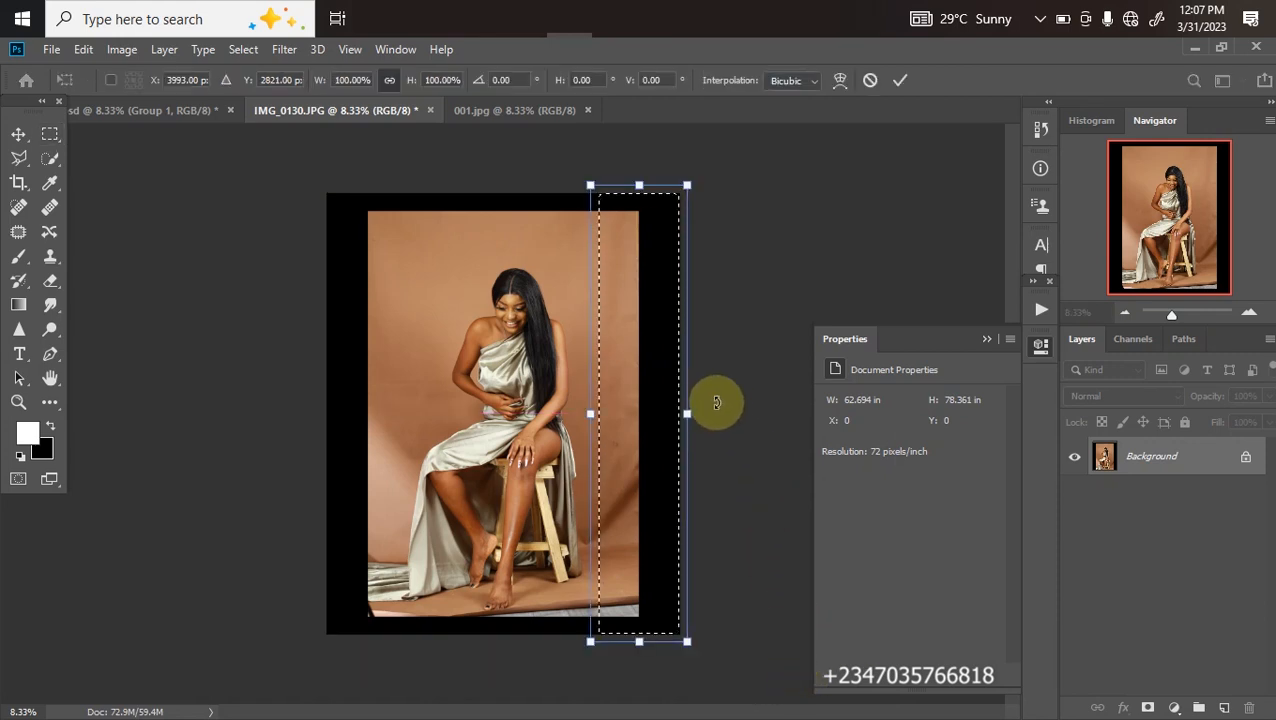
drag(687, 415, 809, 415)
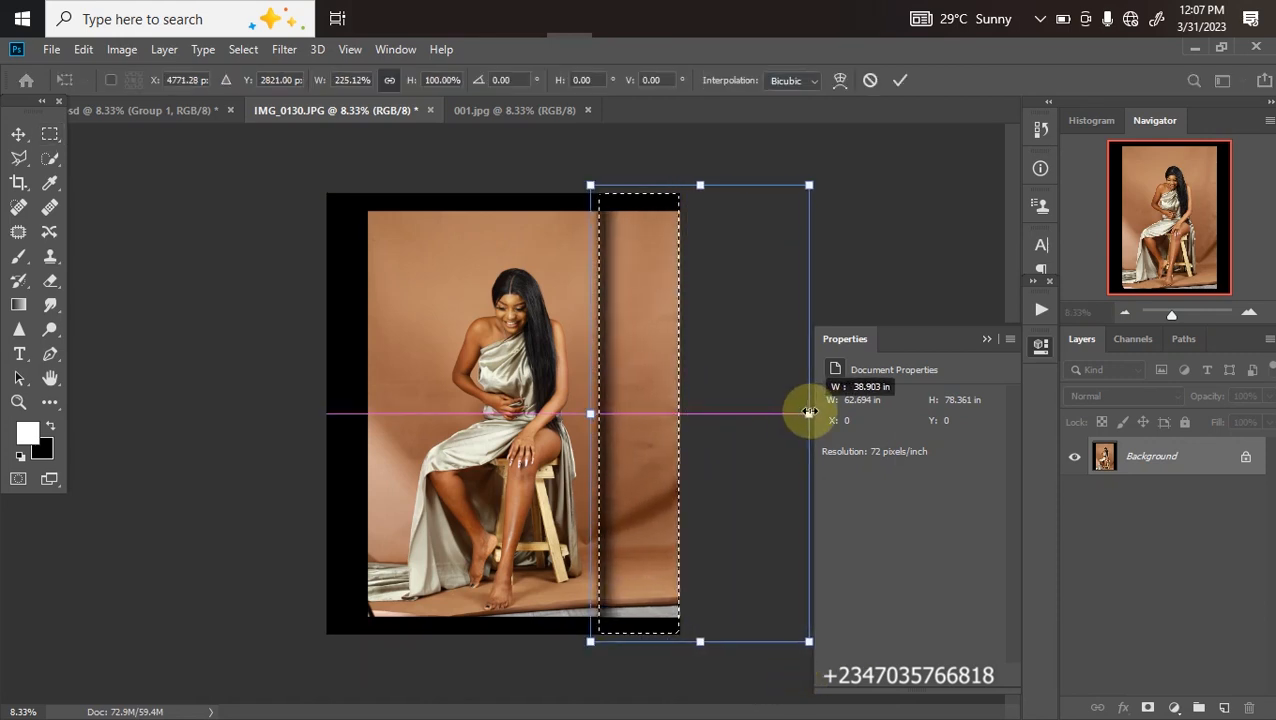
key(ctrl+z)
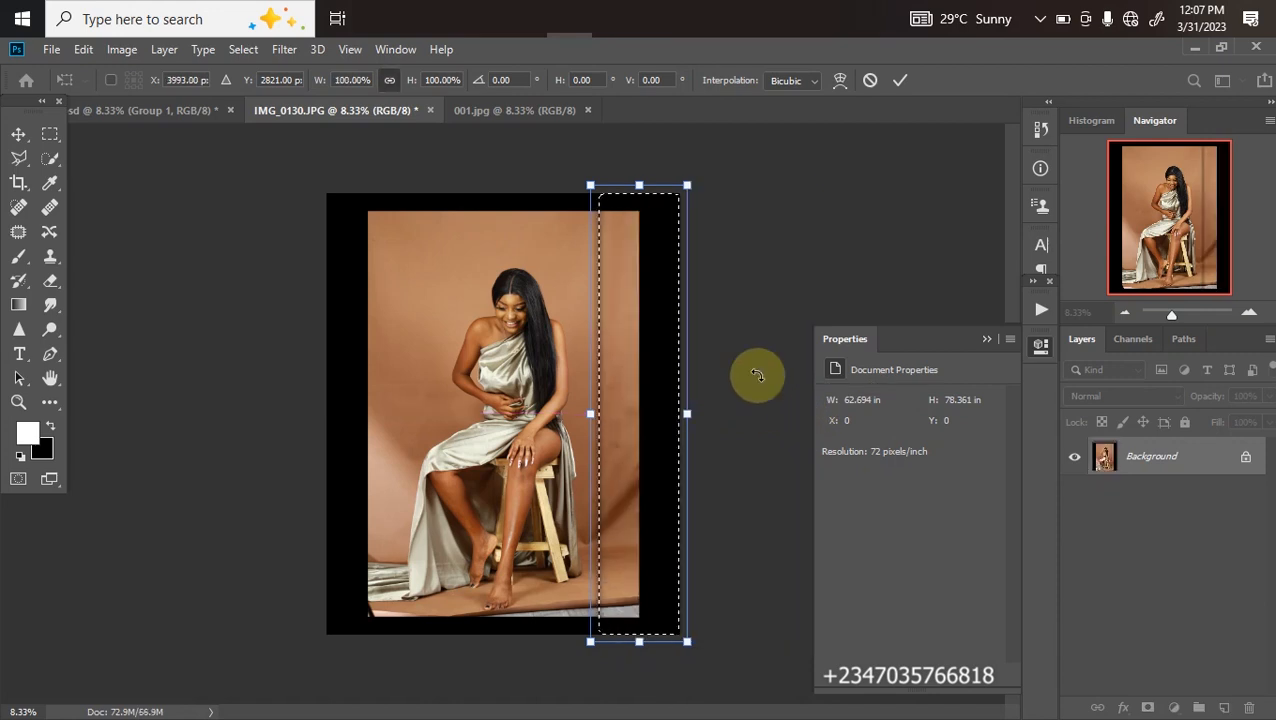
key(Escape)
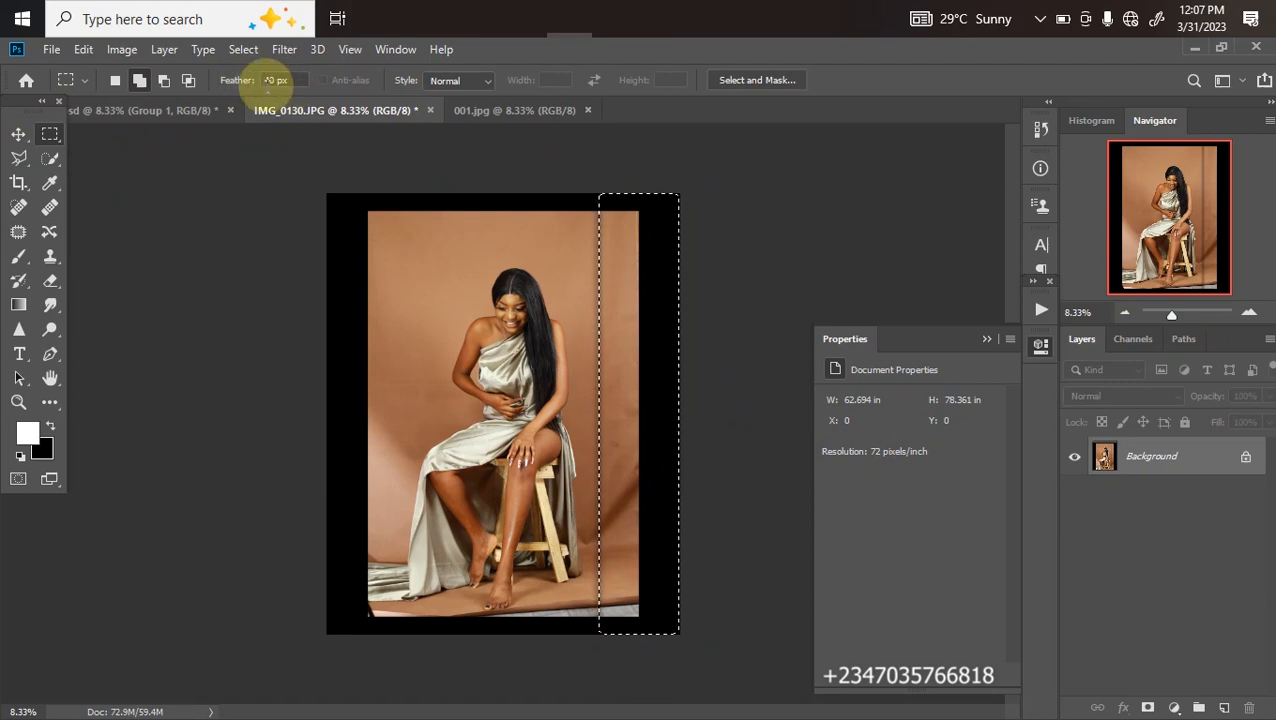
click(324, 242)
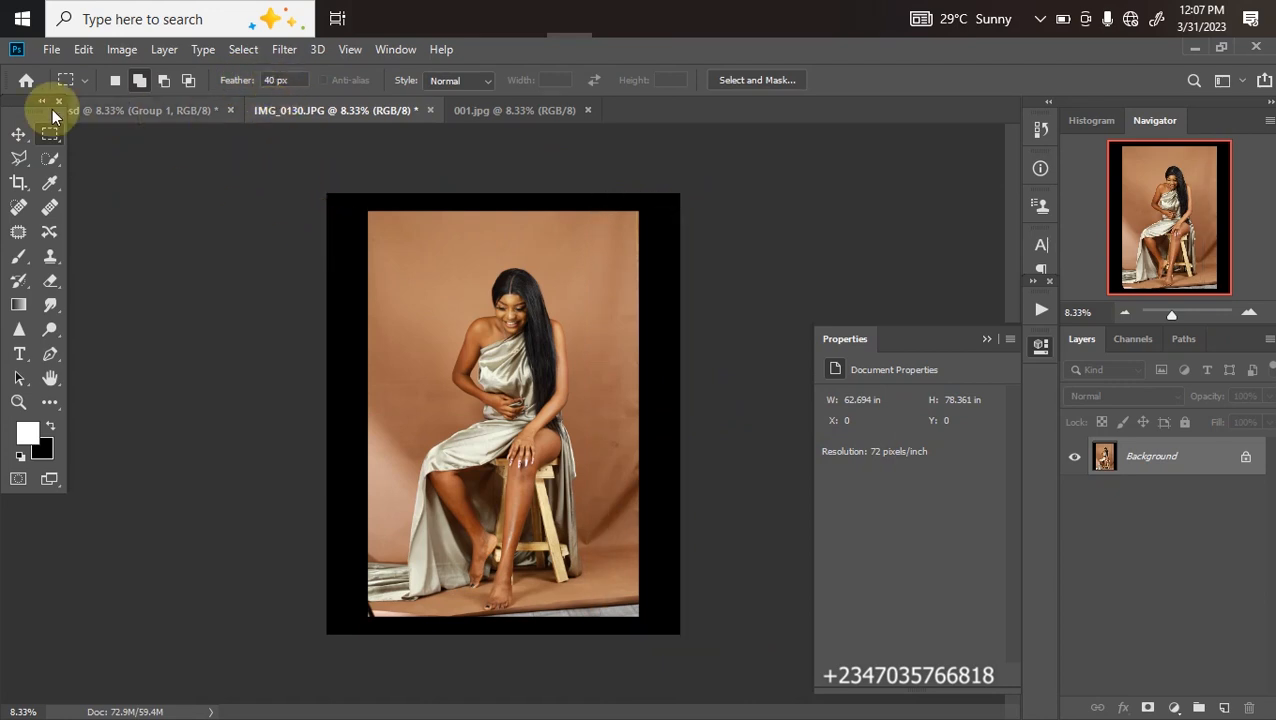
Set the marquee feather to 0 px and stretch the image's right-hand strip to about 259% width to cover the black border
double_click(272, 80)
text(0)
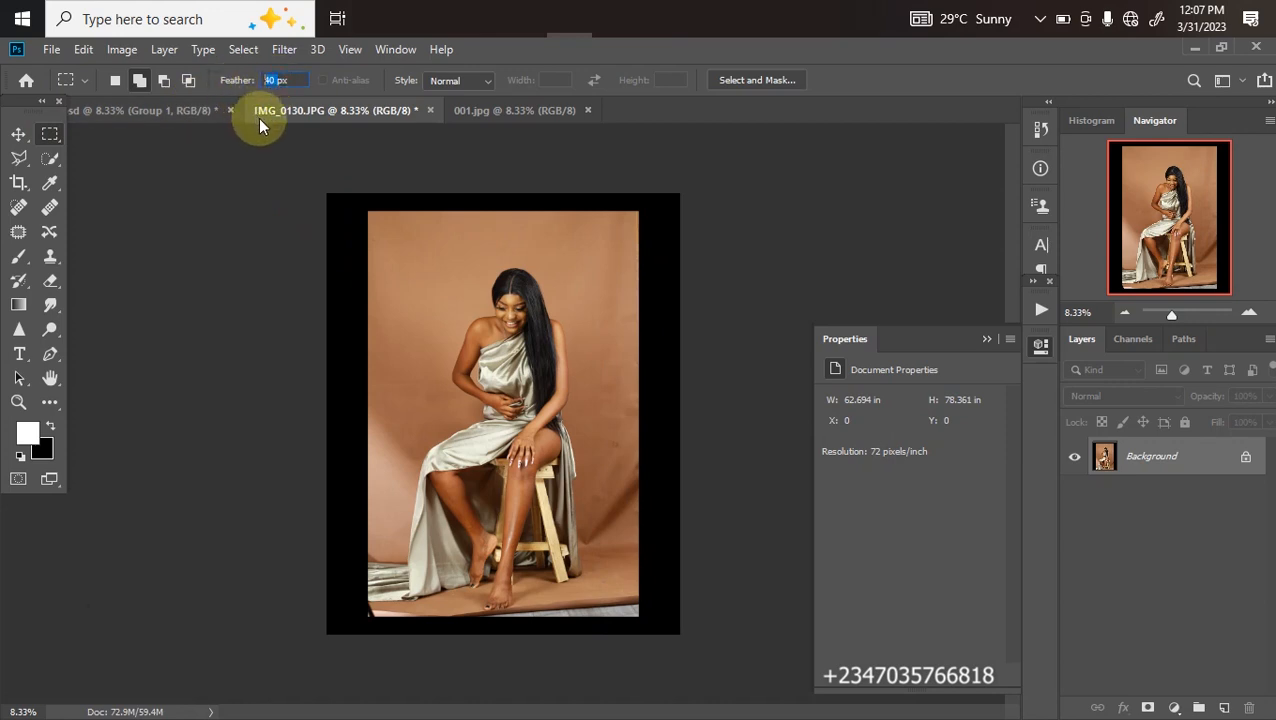
drag(598, 192, 826, 675)
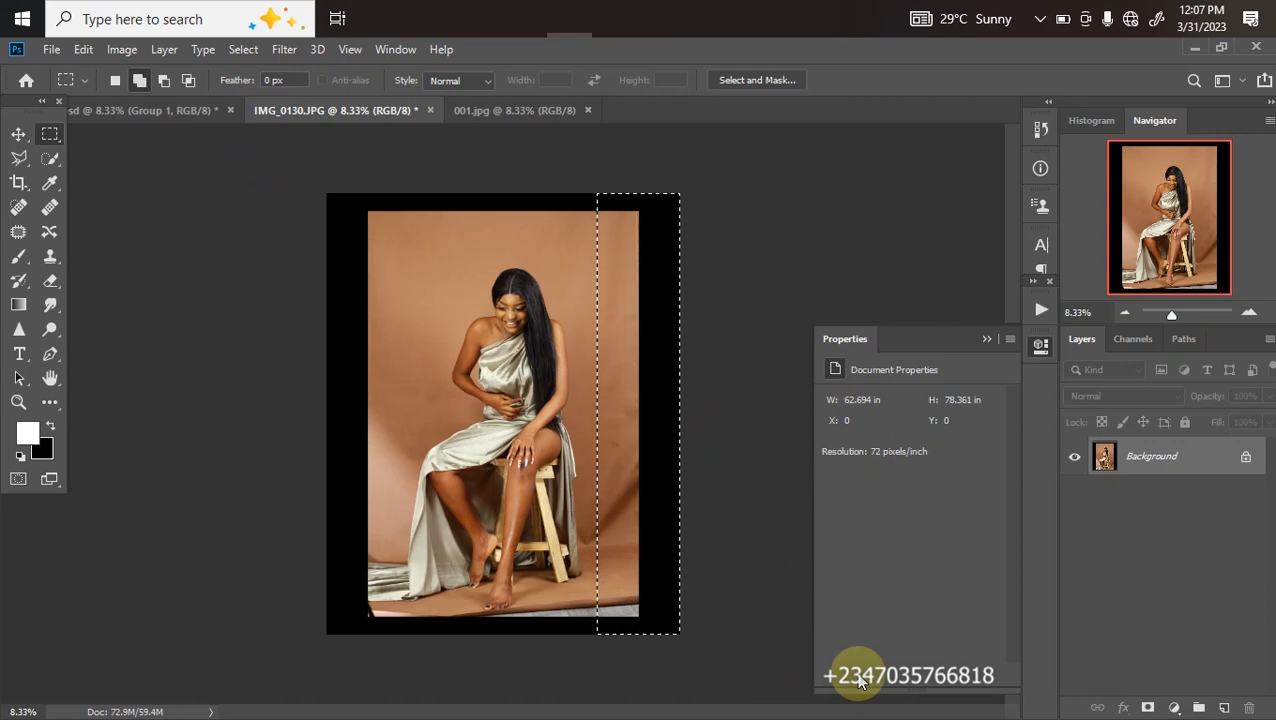
key(ctrl+t)
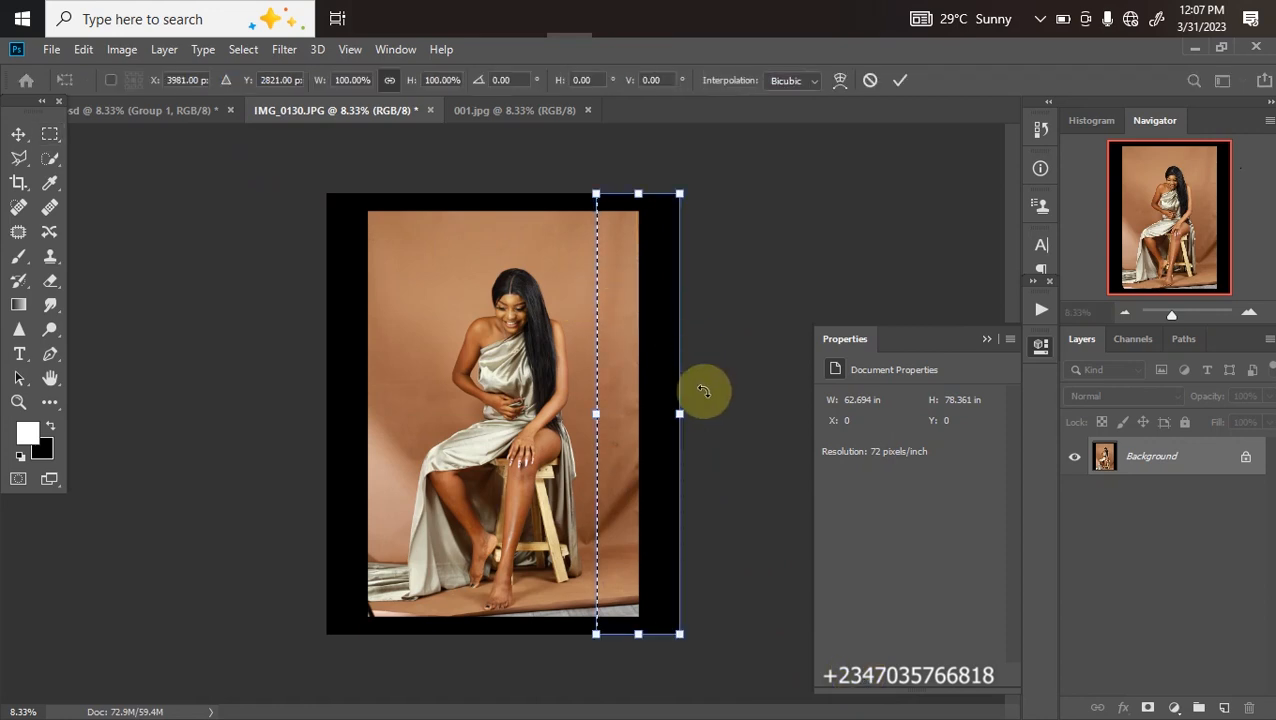
drag(678, 415, 811, 413)
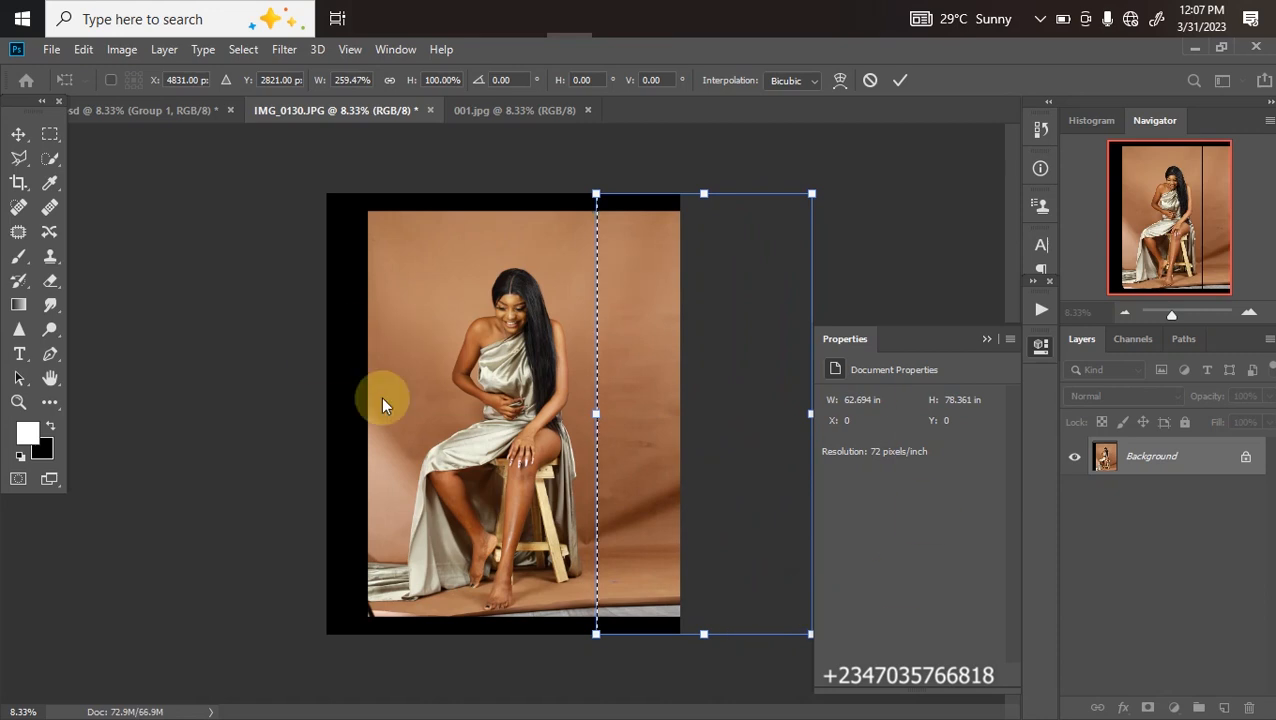
key(Return)
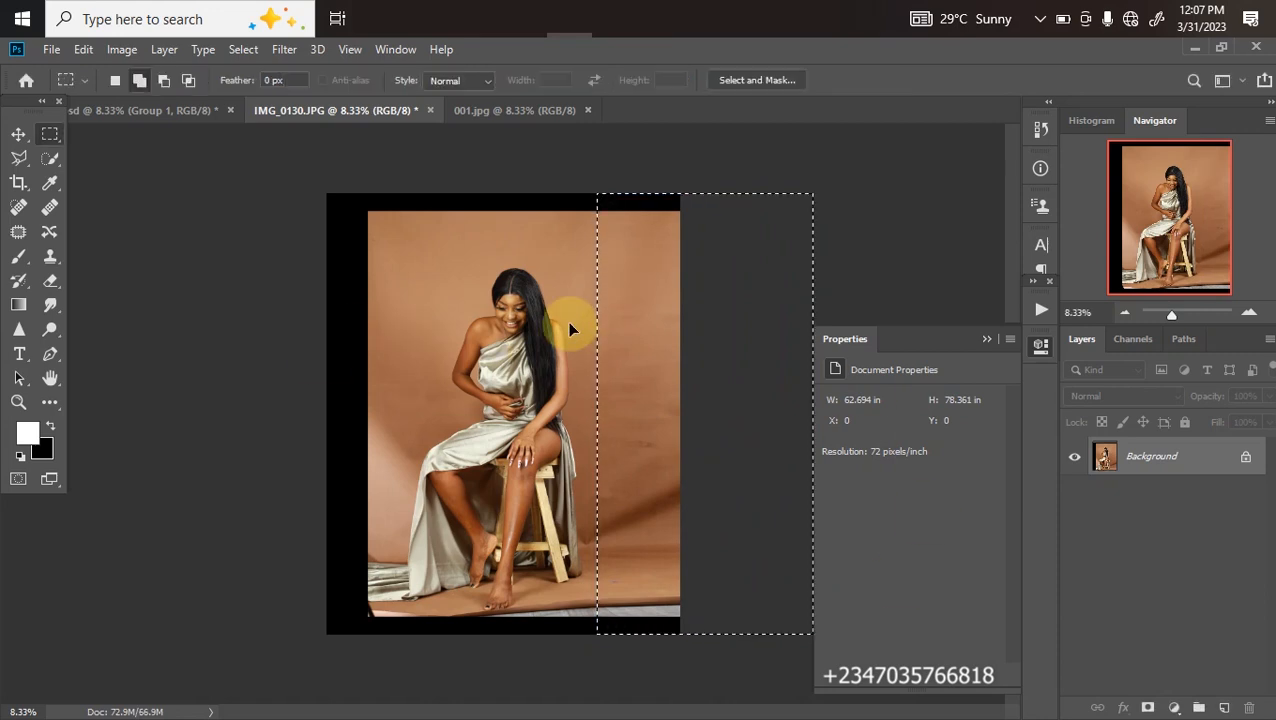
Select the strip above the woman's head, stretch it upward over the black top border, and deselect
drag(285, 159, 795, 259)
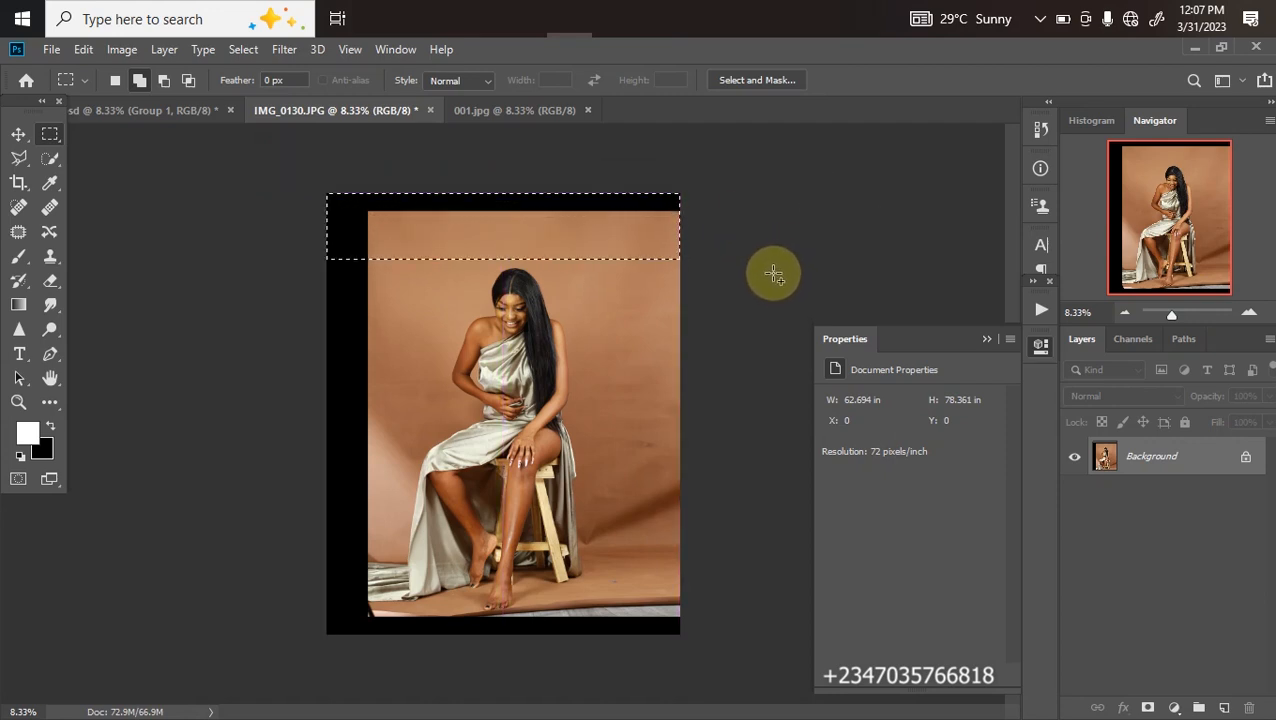
key(ctrl+t)
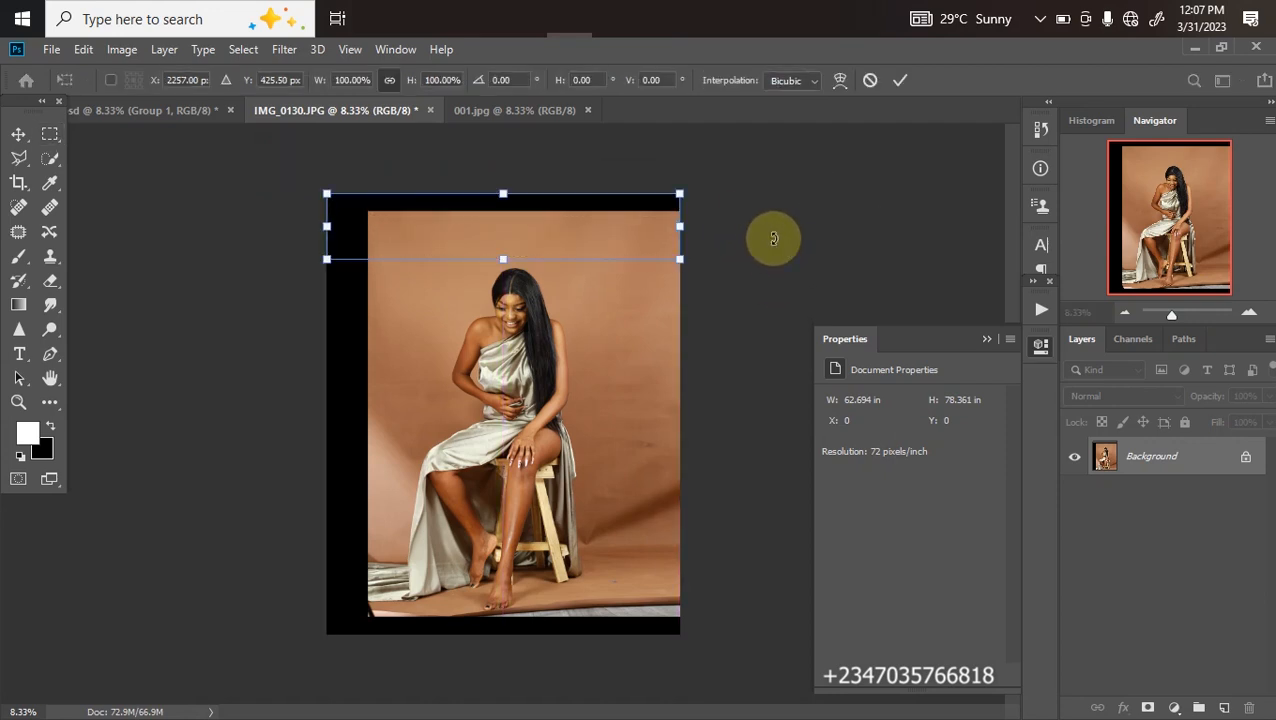
drag(499, 192, 492, 157)
key(Return)
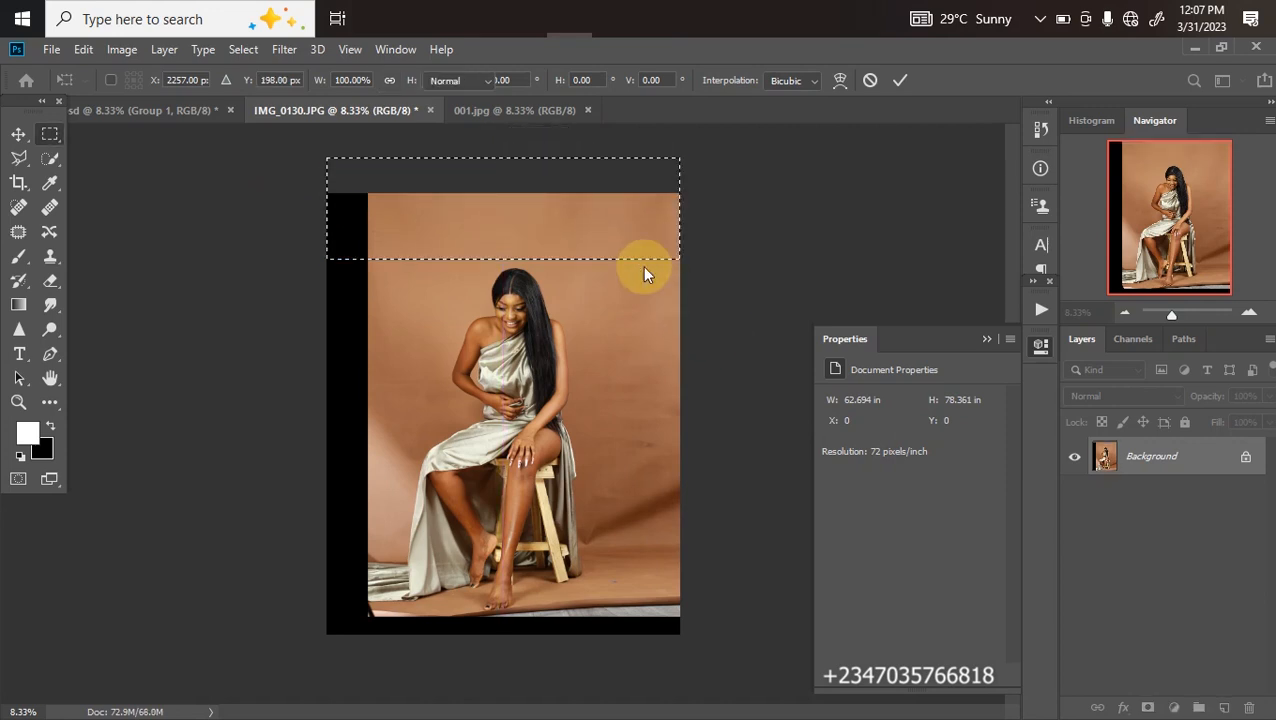
key(ctrl+d)
Select the image's left-hand strip, stretch it outward to about 253% width over the black border, and deselect
drag(300, 175, 386, 697)
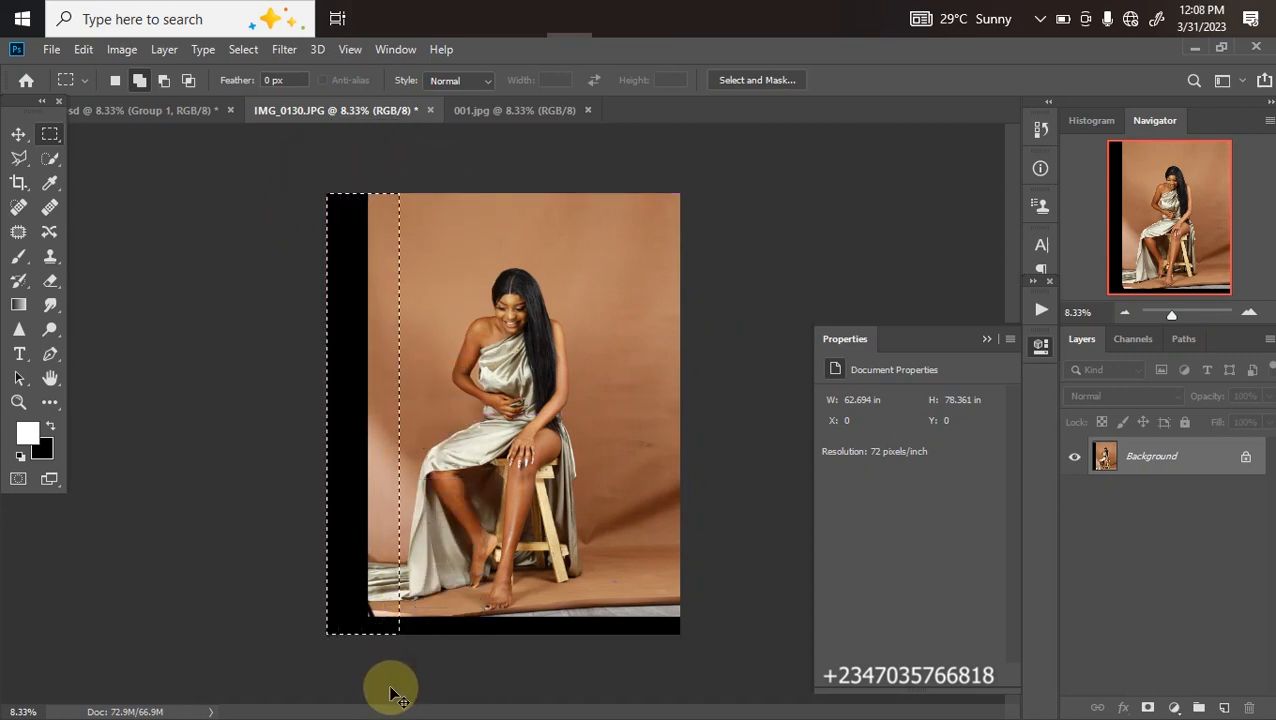
key(ctrl+t)
drag(328, 414, 214, 411)
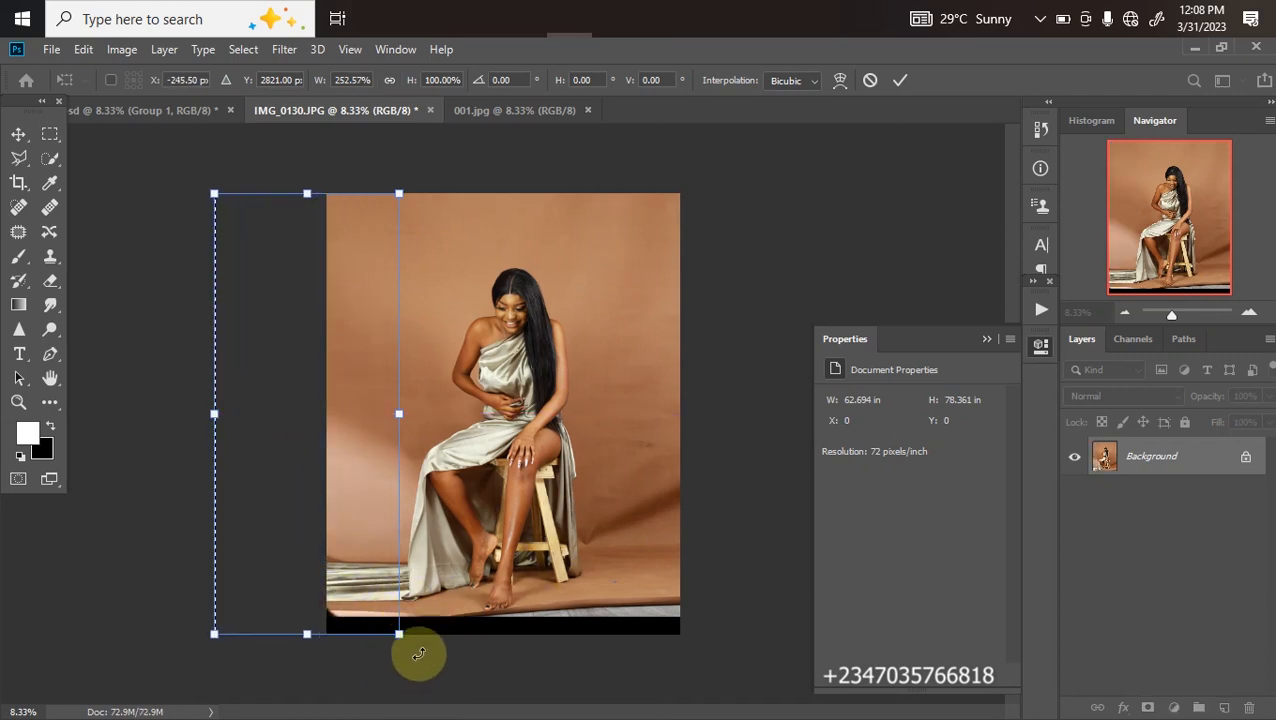
key(Return)
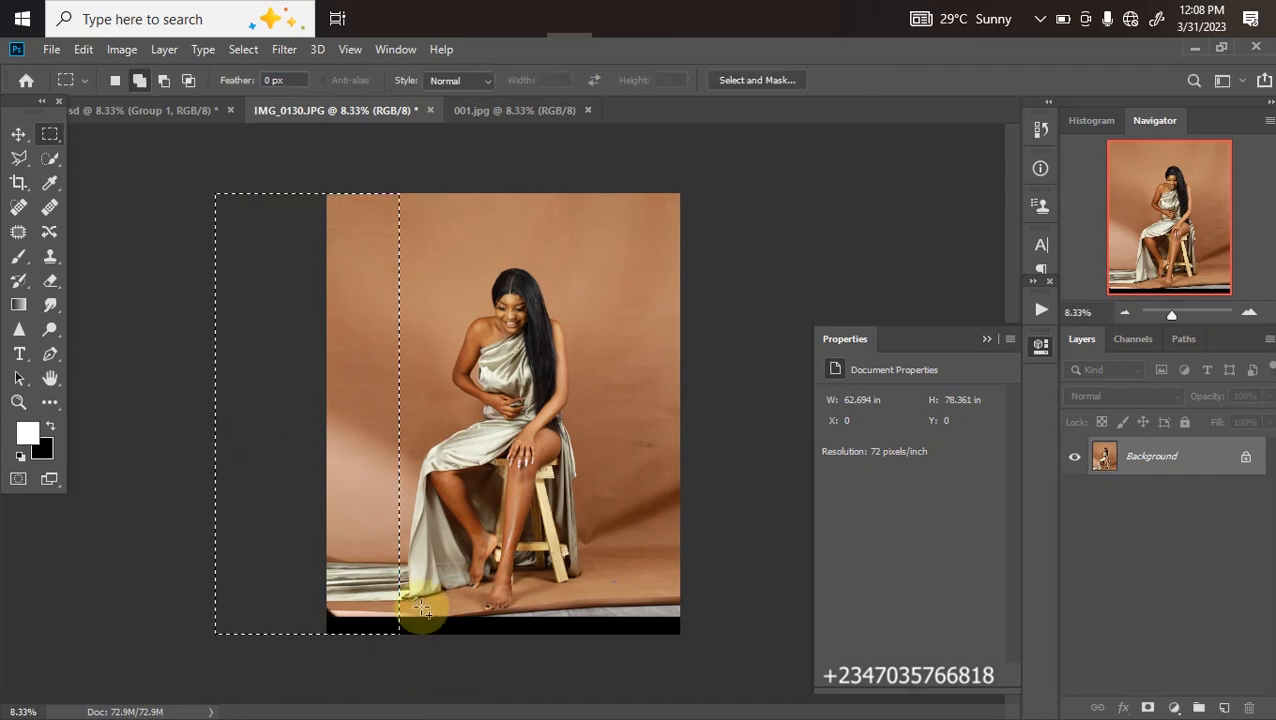
key(ctrl+d)
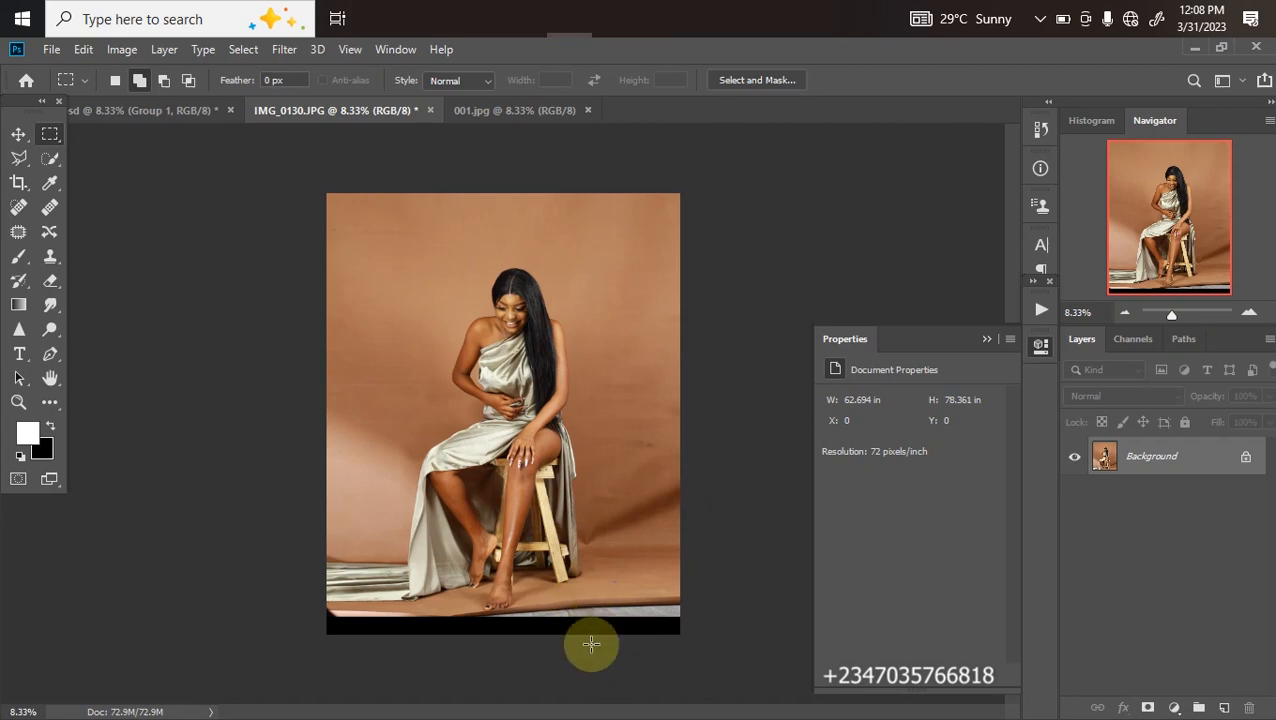
Duplicate the Background layer for retouching the lower right part of the floor
key(ctrl+plus)
key(ctrl+plus)
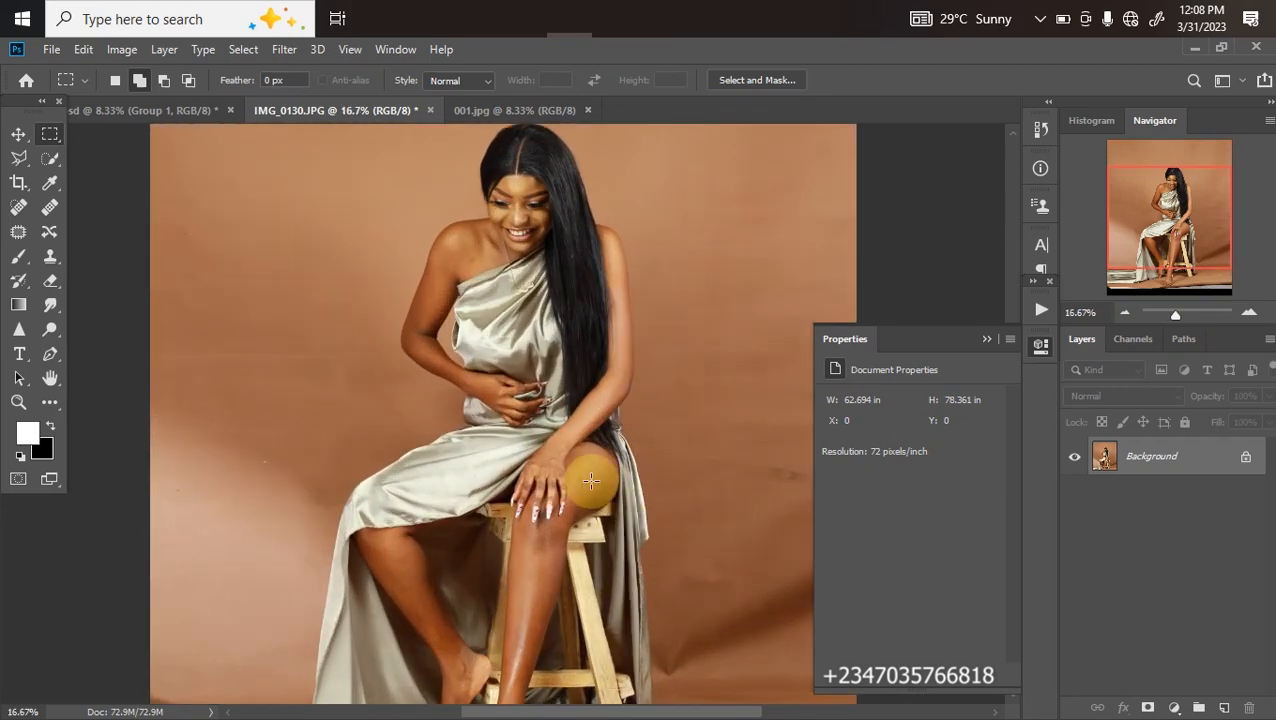
drag(554, 517, 453, 302)
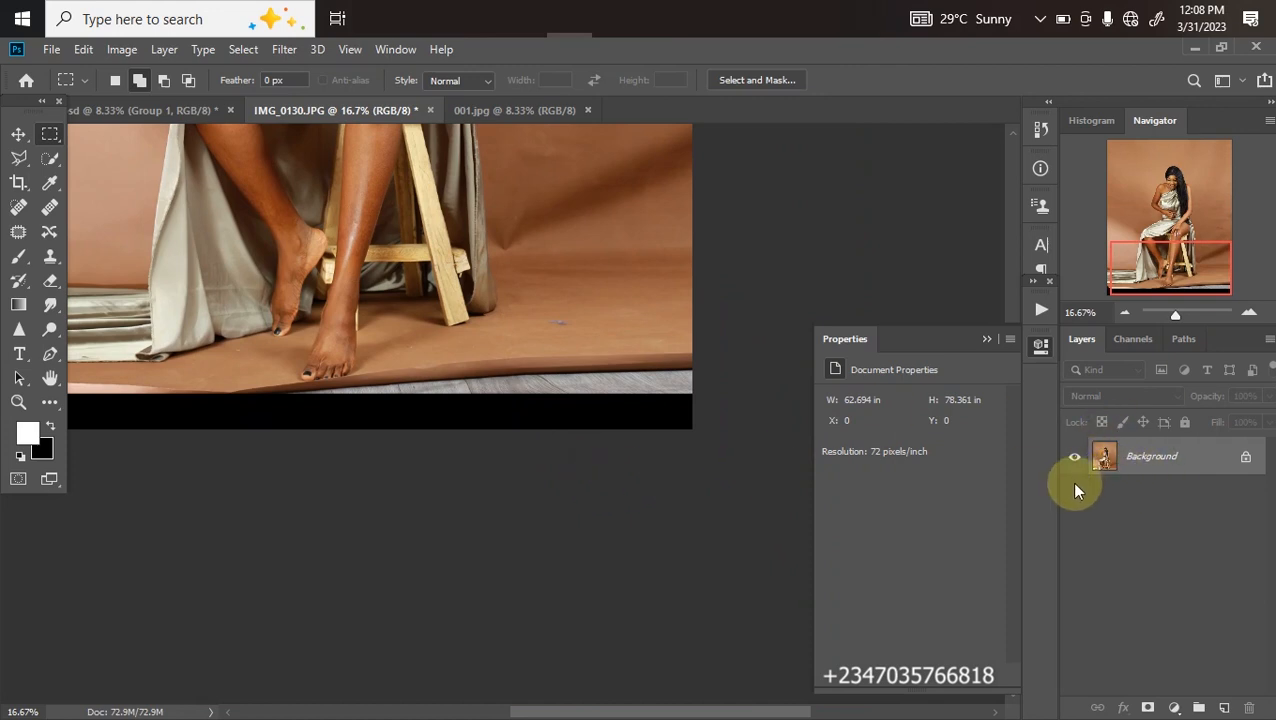
key(ctrl+j)
key(ctrl+plus)
drag(584, 296, 501, 364)
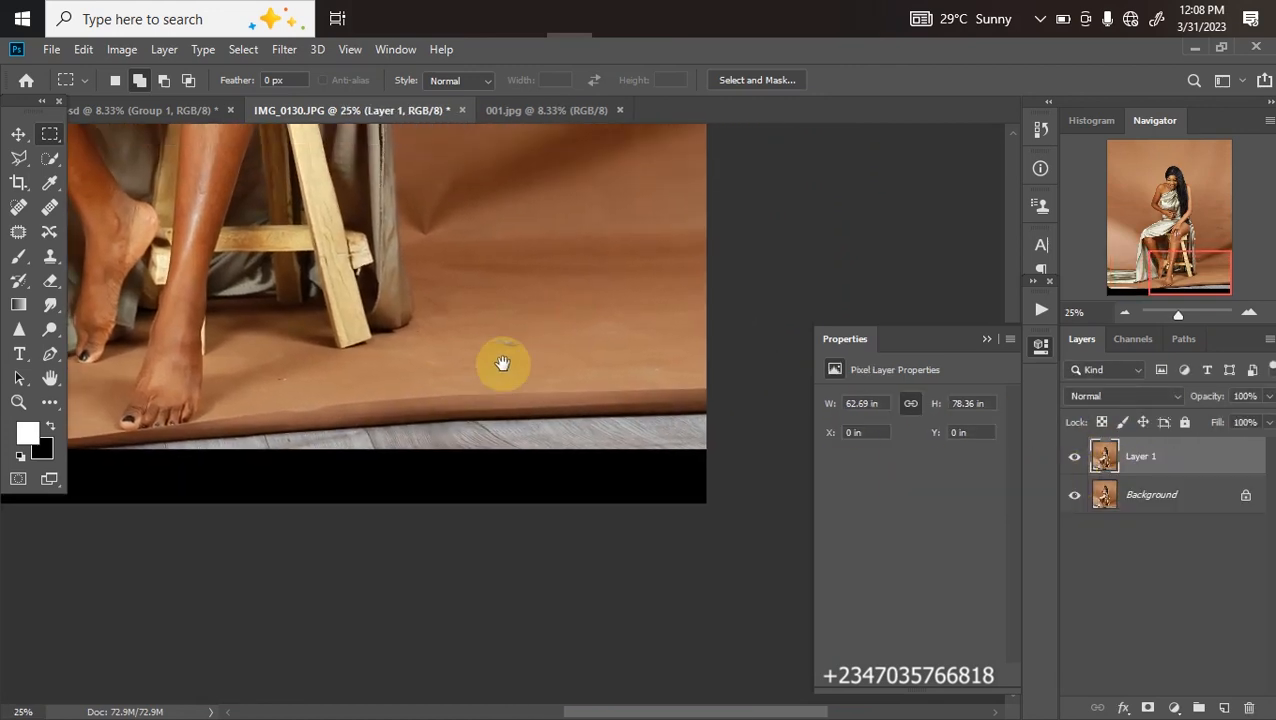
click(50, 306)
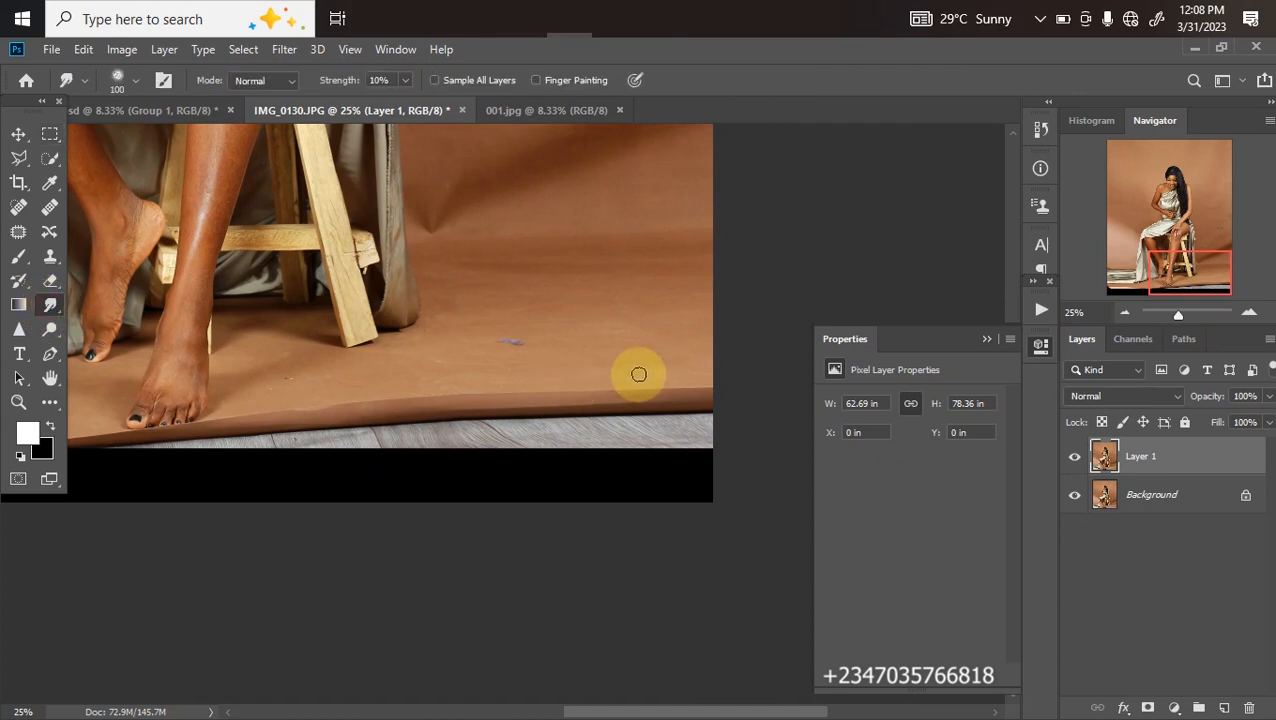
key(bracketright)
key(bracketright)
key(bracketright)
key(bracketright)
key(bracketright)
key(bracketright)
key(bracketright)
key(bracketright)
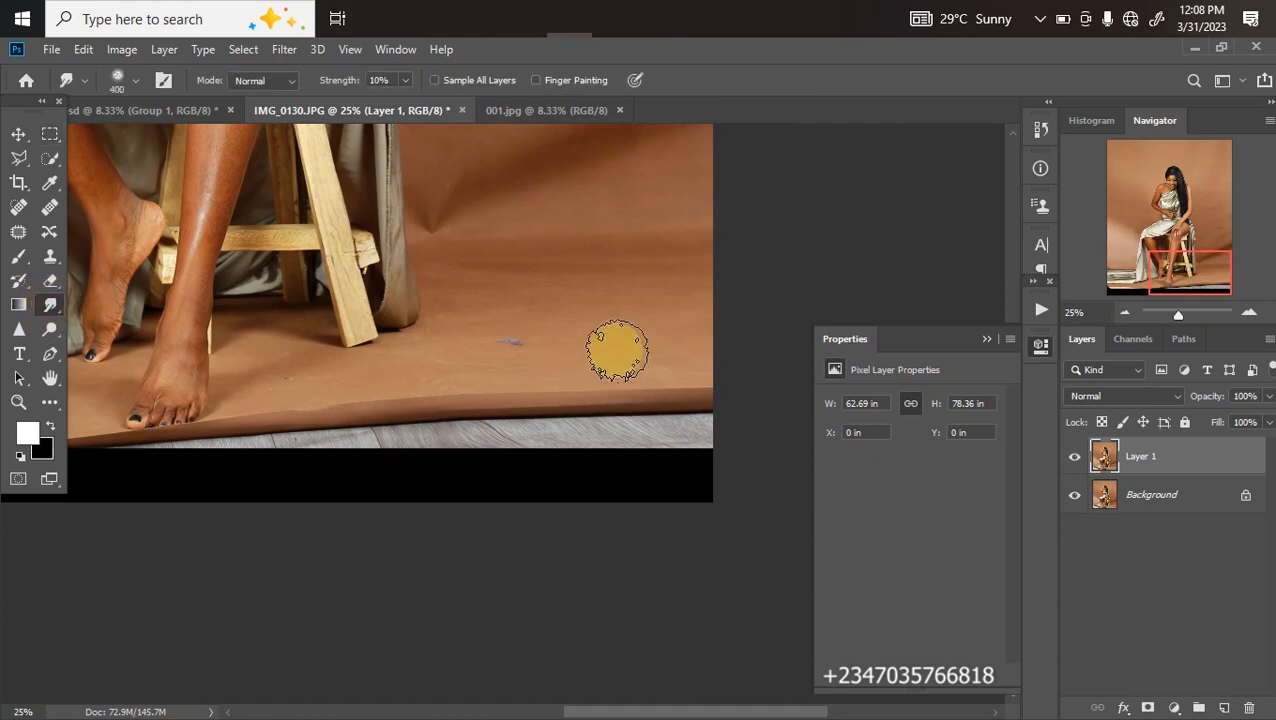
Clone the brown backdrop over the wooden floor and black border in the image's lower right corner with a 200 px Clone Stamp brush
click(50, 256)
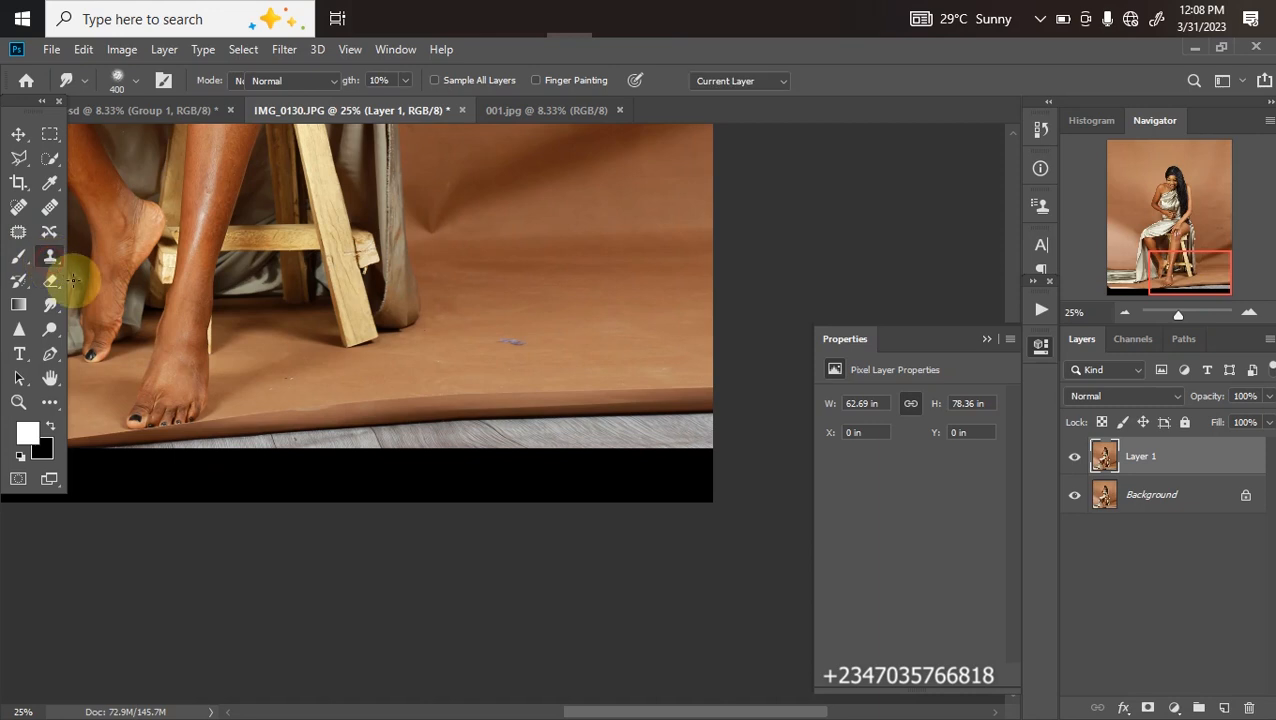
key(bracketright)
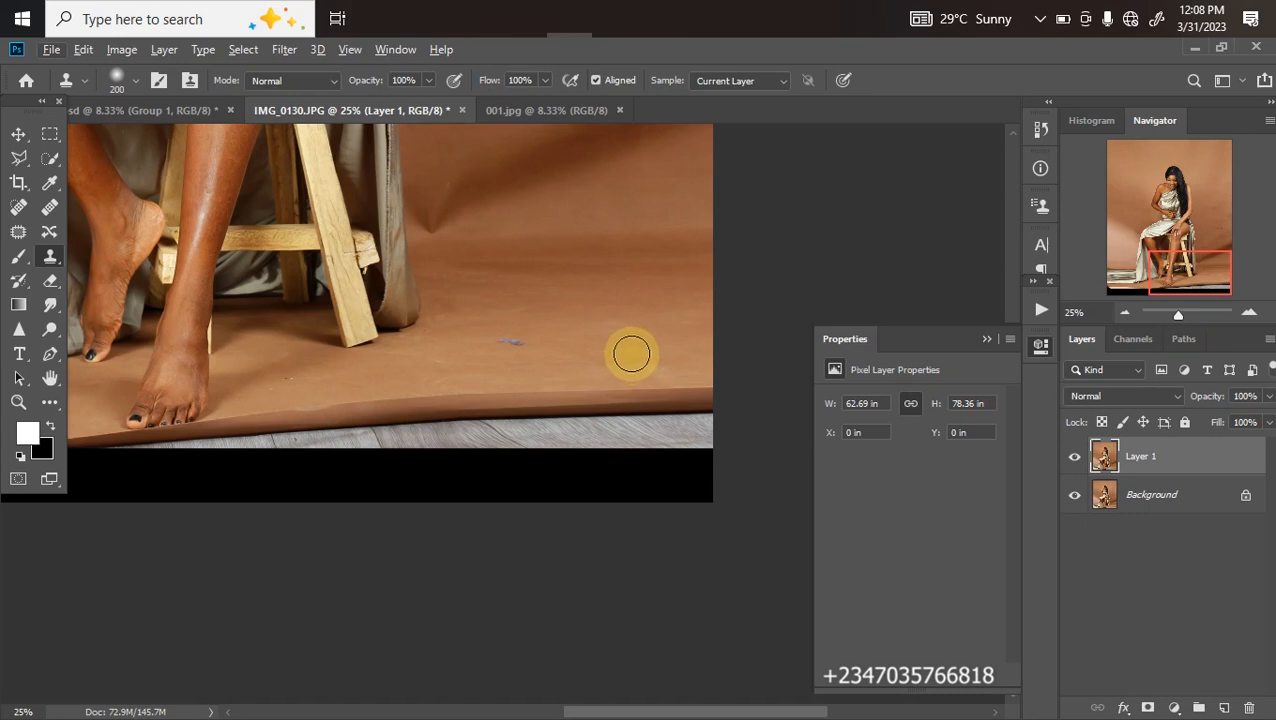
alt+click(625, 350)
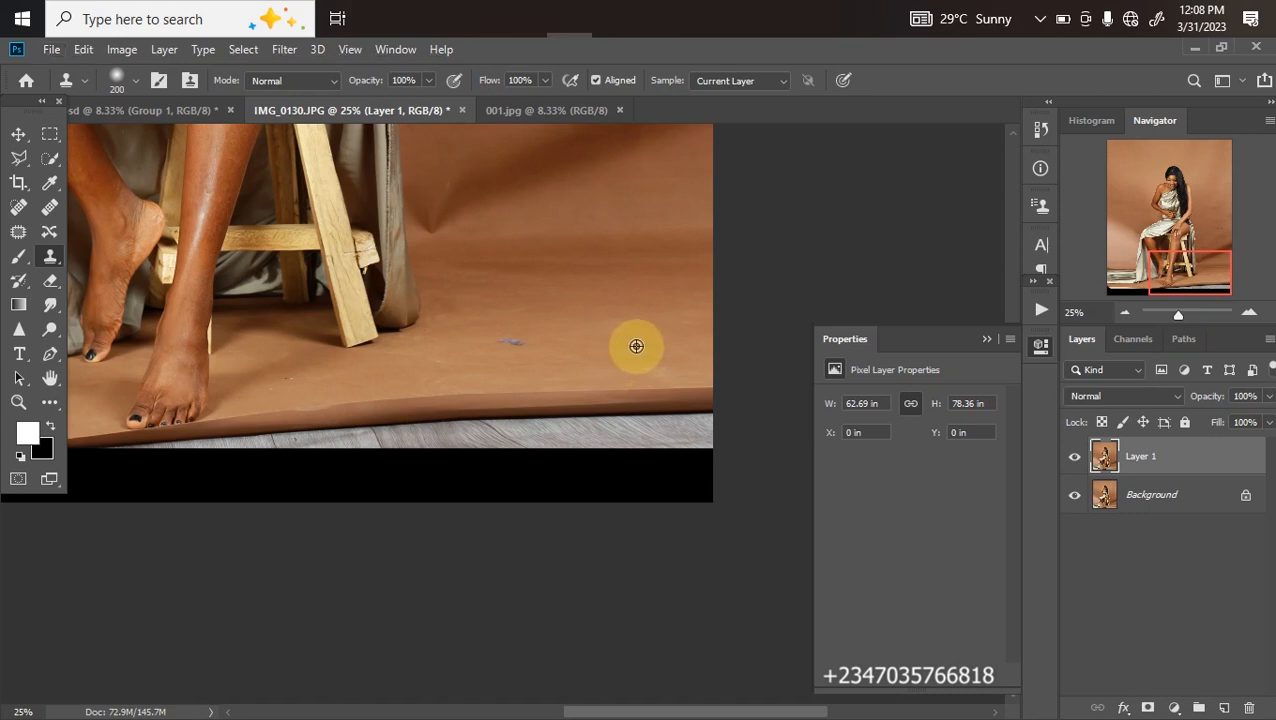
mouse_move(636, 388)
mouse_down()
mouse_move(738, 424)
mouse_move(638, 370)
mouse_up()
alt+click(648, 346)
mouse_move(638, 428)
mouse_down()
mouse_move(692, 444)
mouse_move(712, 462)
mouse_move(703, 490)
mouse_move(724, 494)
mouse_up()
alt+click(652, 321)
alt+click(656, 321)
drag(666, 447, 686, 457)
Clone the brown backdrop over the wooden floor and black border below the stool with the 200 px Clone Stamp brush
mouse_move(584, 333)
mouse_down()
mouse_move(565, 396)
mouse_move(649, 412)
mouse_move(627, 411)
mouse_move(568, 351)
mouse_move(586, 390)
mouse_move(647, 442)
mouse_move(579, 385)
mouse_move(566, 326)
mouse_move(649, 491)
mouse_move(574, 319)
mouse_move(508, 405)
mouse_move(557, 415)
mouse_move(577, 354)
mouse_move(548, 459)
mouse_move(575, 454)
mouse_move(546, 449)
mouse_move(537, 389)
mouse_move(552, 346)
mouse_move(564, 361)
mouse_move(528, 430)
mouse_move(500, 426)
mouse_move(583, 492)
mouse_up()
alt+click(590, 321)
mouse_move(519, 342)
mouse_down()
mouse_move(446, 409)
mouse_move(541, 356)
mouse_move(477, 438)
mouse_move(543, 465)
mouse_move(537, 489)
mouse_move(543, 419)
mouse_move(523, 497)
mouse_move(536, 490)
mouse_move(385, 396)
mouse_move(418, 419)
mouse_move(452, 417)
mouse_move(415, 437)
mouse_move(440, 433)
mouse_move(375, 369)
mouse_move(381, 399)
mouse_move(449, 478)
mouse_move(479, 488)
mouse_move(445, 386)
mouse_move(433, 484)
mouse_move(470, 500)
mouse_up()
alt+click(435, 400)
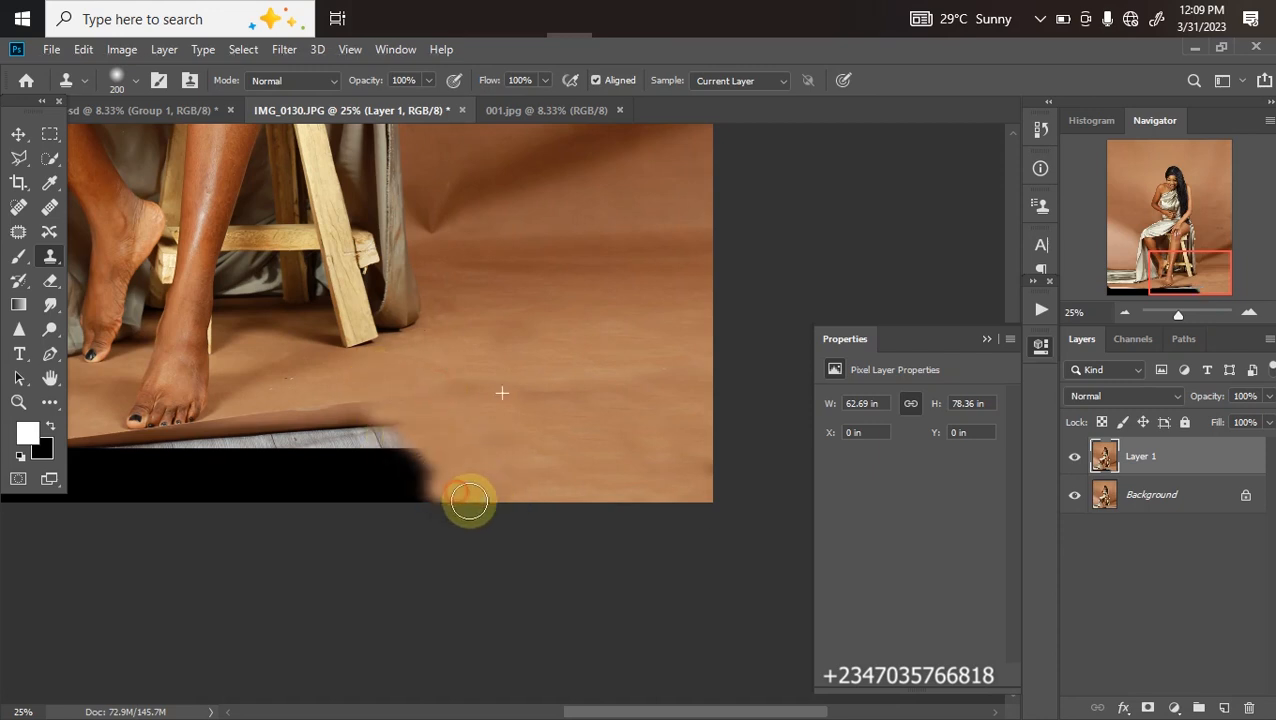
alt+click(434, 404)
mouse_move(359, 414)
mouse_down()
mouse_move(326, 402)
mouse_move(353, 431)
mouse_move(364, 401)
mouse_move(379, 401)
mouse_move(390, 441)
mouse_move(444, 467)
mouse_move(442, 483)
mouse_move(370, 499)
mouse_move(438, 478)
mouse_up()
alt+click(451, 405)
Continue cloning the backdrop over the floor strip and black border up to just beside the woman's front foot
alt+click(424, 423)
mouse_move(458, 436)
mouse_down()
mouse_move(353, 466)
mouse_move(363, 436)
mouse_move(306, 437)
mouse_move(375, 419)
mouse_move(286, 427)
mouse_move(446, 418)
mouse_move(260, 433)
mouse_up()
alt+click(425, 414)
alt+click(446, 418)
alt+click(413, 436)
drag(316, 491, 327, 491)
alt+click(464, 433)
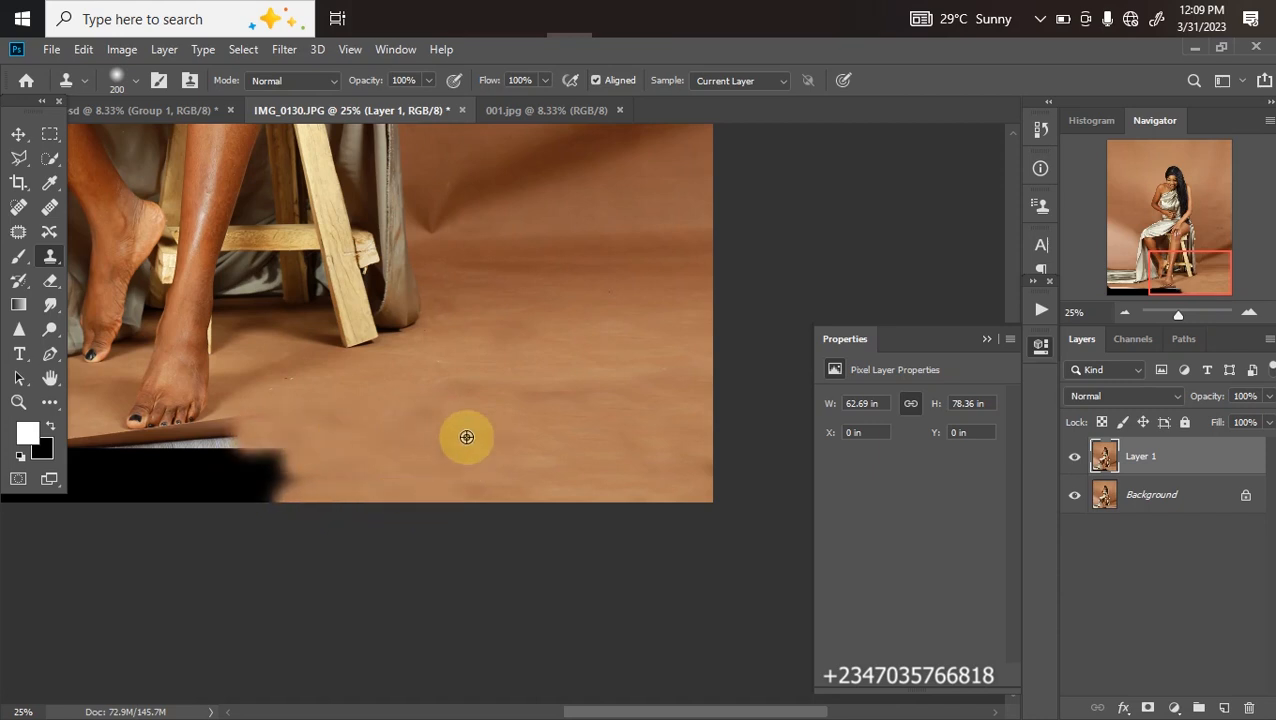
mouse_move(256, 455)
mouse_down()
mouse_move(273, 478)
mouse_move(272, 455)
mouse_up()
alt+click(441, 436)
mouse_move(275, 499)
mouse_down()
mouse_move(220, 498)
mouse_move(228, 479)
mouse_move(211, 466)
mouse_move(238, 449)
mouse_move(211, 455)
mouse_move(253, 424)
mouse_up()
alt+click(391, 454)
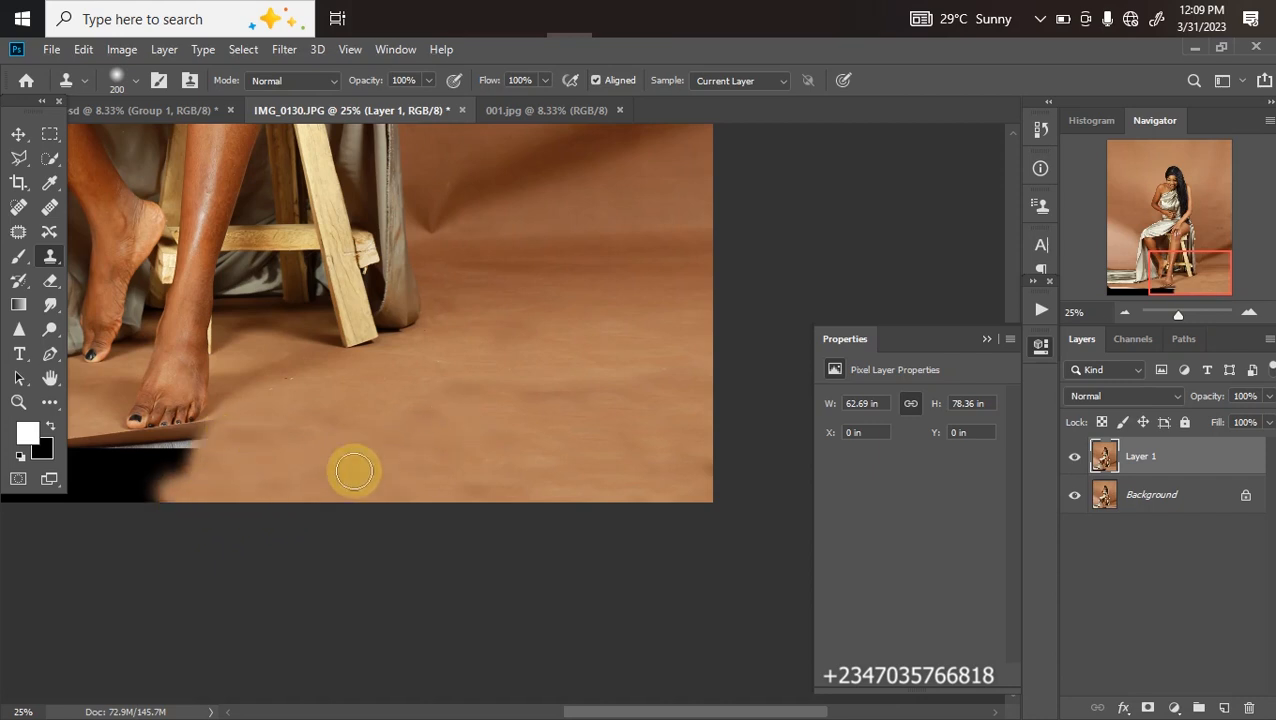
Clone the backdrop over the floor edge and black border beneath the woman's front foot, and undo the last stroke
drag(624, 712, 528, 712)
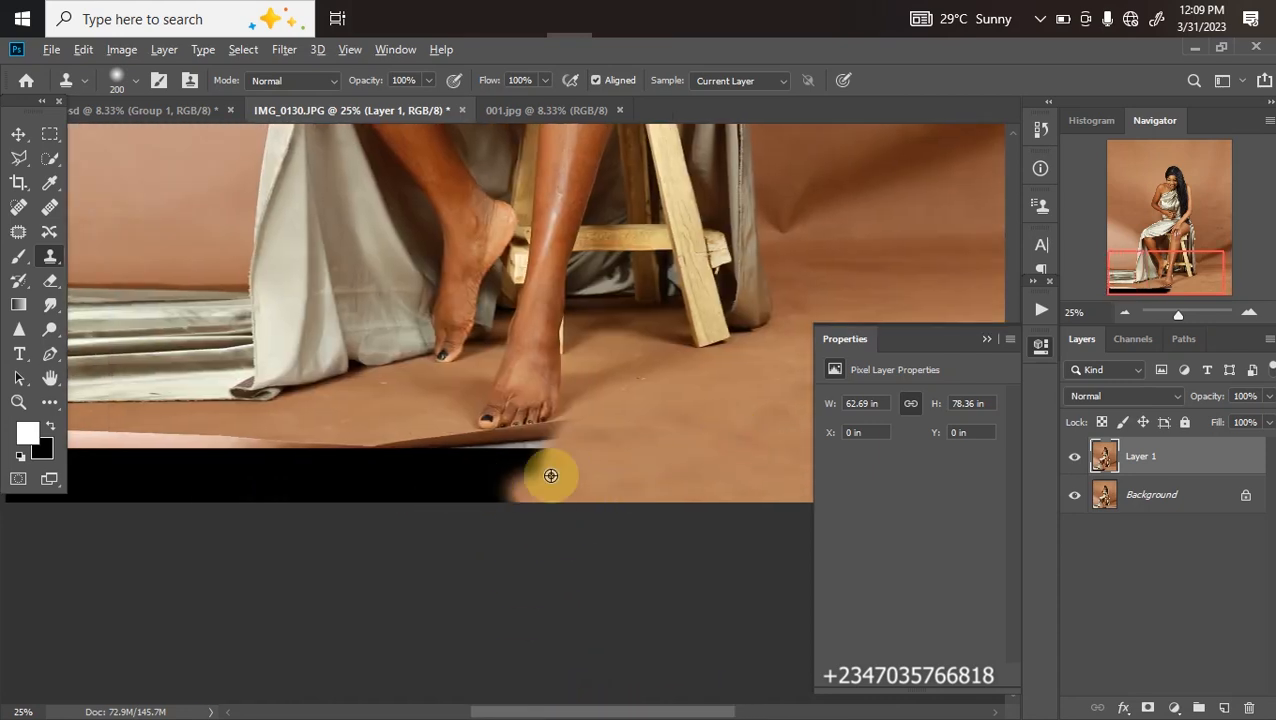
alt+click(708, 463)
mouse_move(405, 505)
mouse_down()
mouse_move(525, 497)
mouse_move(421, 494)
mouse_move(573, 467)
mouse_move(527, 464)
mouse_move(578, 432)
mouse_move(477, 463)
mouse_move(507, 467)
mouse_up()
alt+click(632, 466)
mouse_move(398, 465)
mouse_down()
mouse_move(417, 458)
mouse_move(370, 439)
mouse_move(413, 413)
mouse_move(450, 448)
mouse_move(370, 424)
mouse_move(305, 456)
mouse_move(336, 456)
mouse_move(367, 508)
mouse_up()
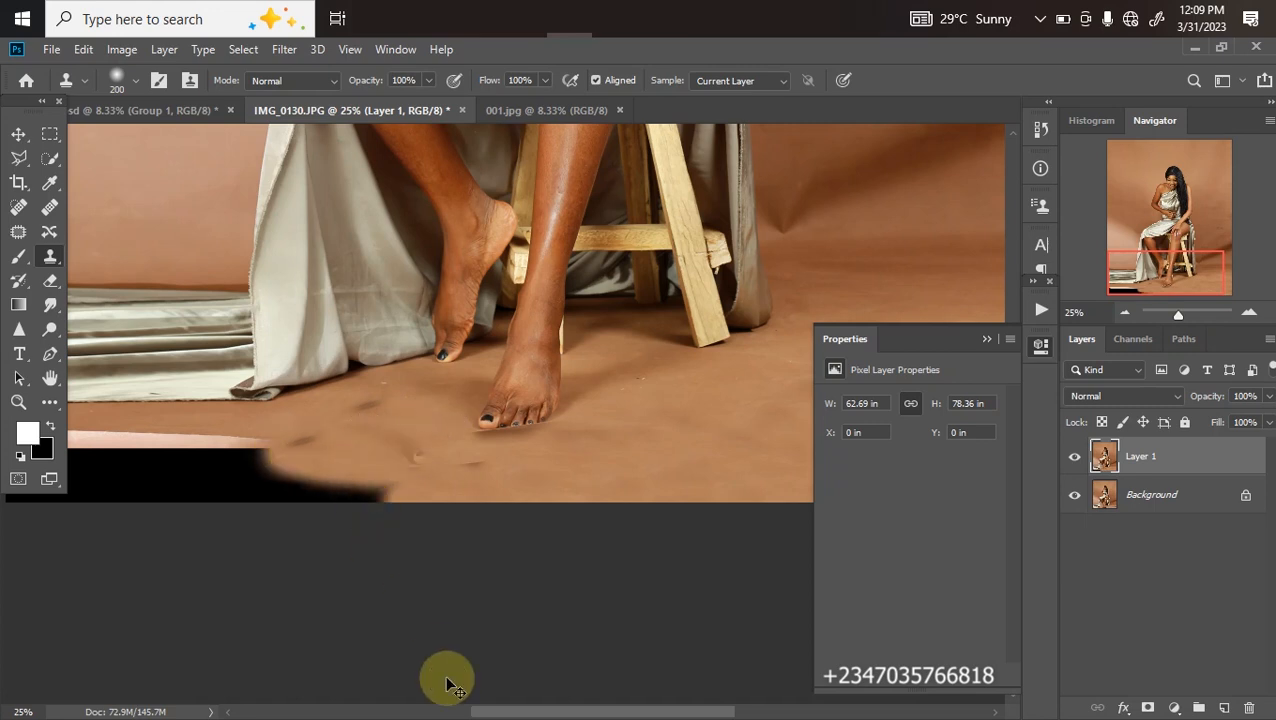
key(ctrl+z)
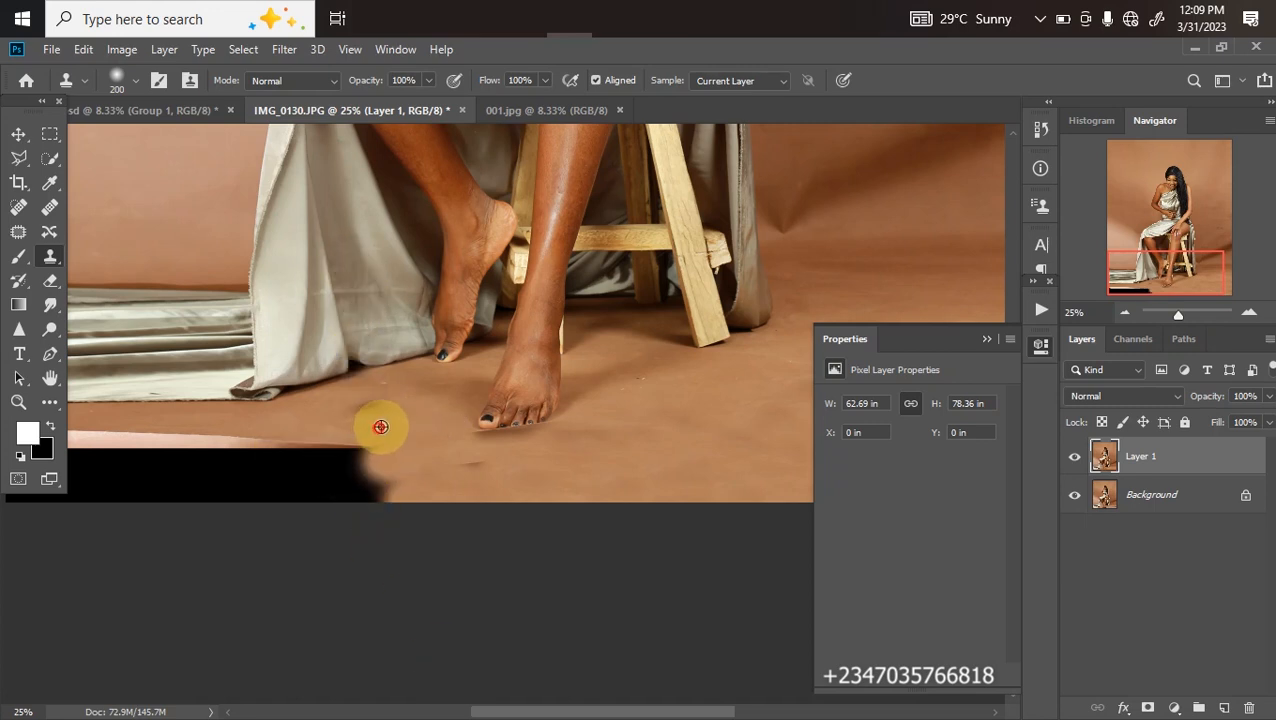
Clone the backdrop over the remaining black border and pale strip below the trailing fabric, reducing the brush to 150 px
drag(318, 440, 366, 454)
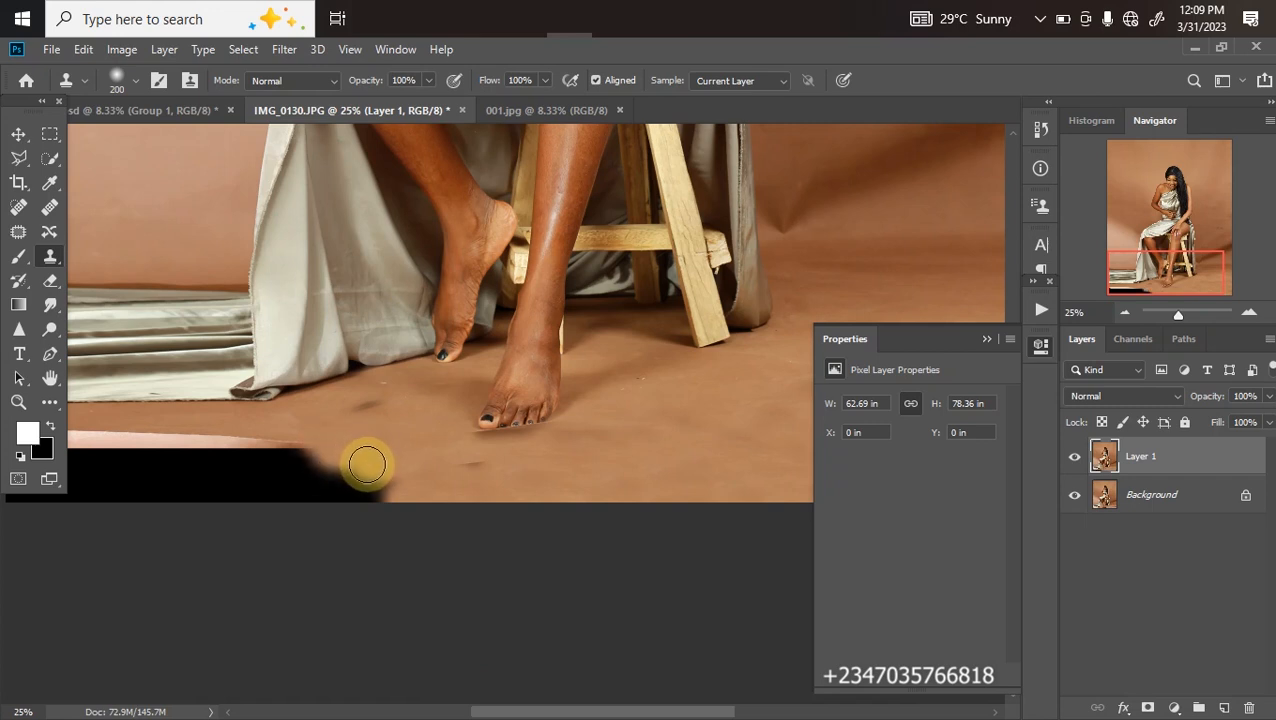
key(bracketleft)
key(bracketleft)
mouse_move(361, 427)
mouse_down()
mouse_move(353, 486)
mouse_move(398, 491)
mouse_move(373, 427)
mouse_move(264, 450)
mouse_move(336, 446)
mouse_move(329, 478)
mouse_move(390, 458)
mouse_move(386, 442)
mouse_move(300, 494)
mouse_move(337, 503)
mouse_move(392, 481)
mouse_move(370, 448)
mouse_move(390, 483)
mouse_move(414, 465)
mouse_move(477, 461)
mouse_up()
alt+click(417, 464)
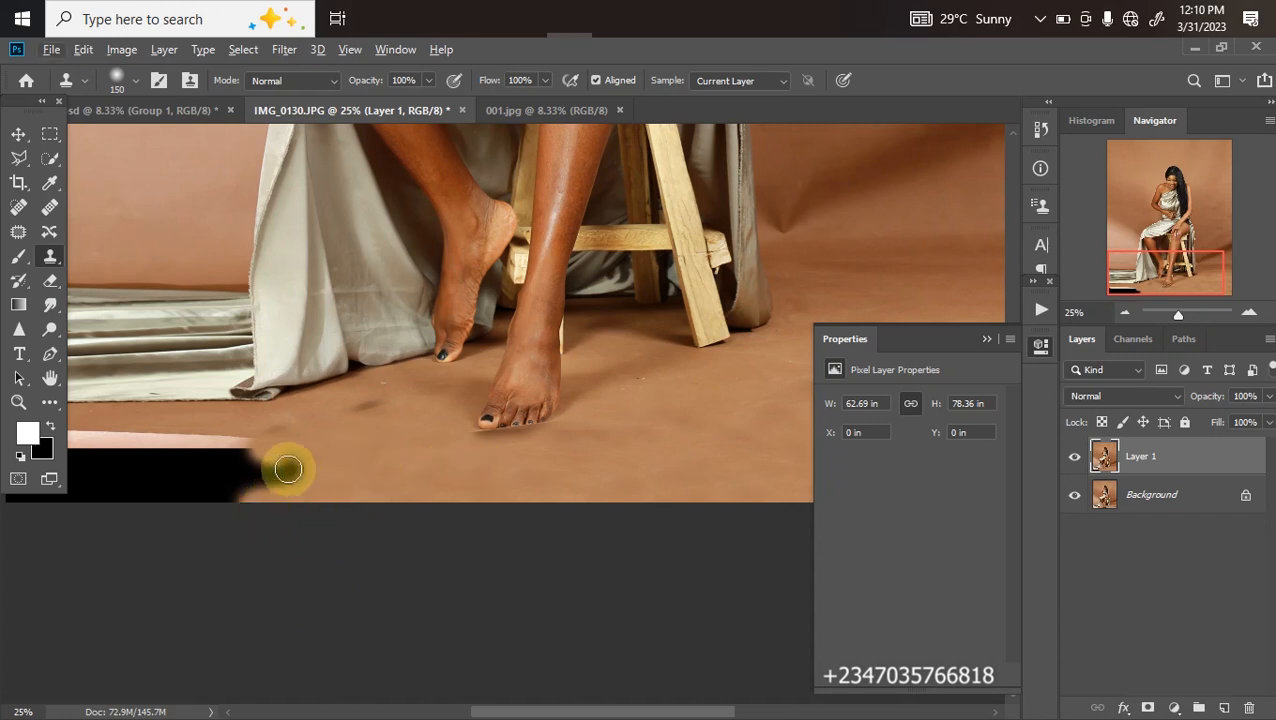
drag(262, 437, 470, 436)
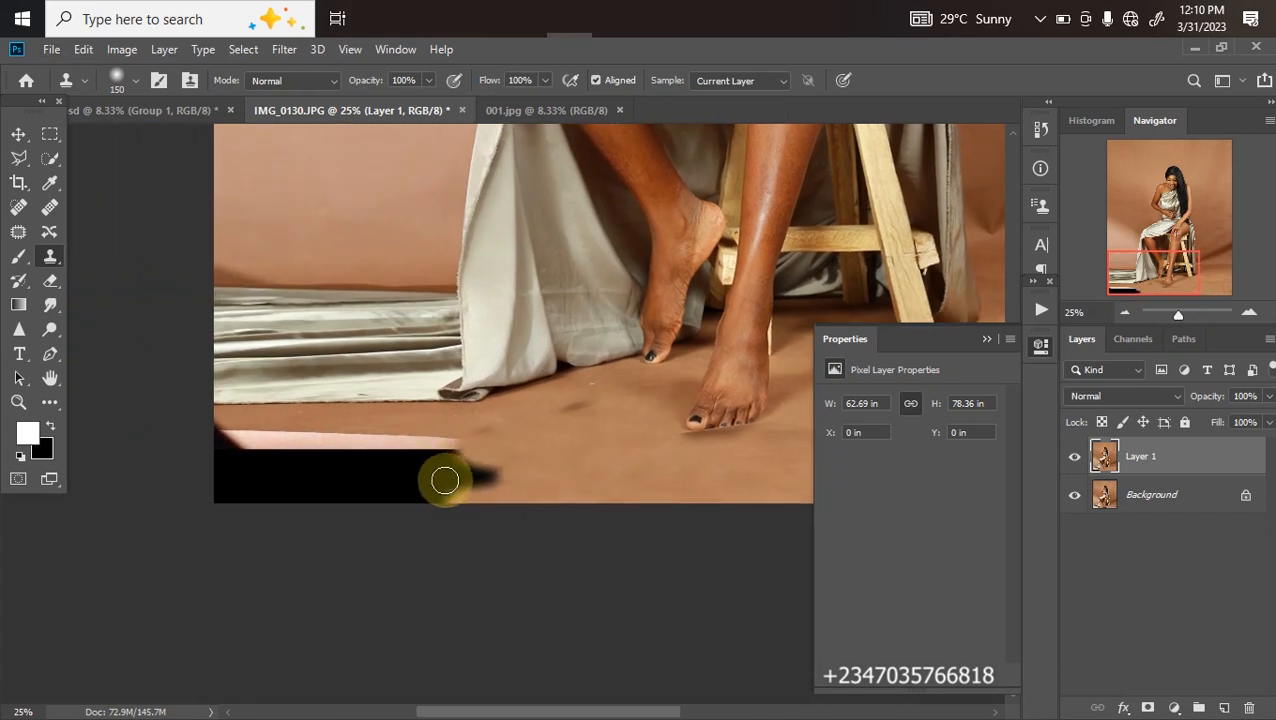
mouse_move(557, 459)
mouse_down()
mouse_move(425, 481)
mouse_move(525, 475)
mouse_move(555, 456)
mouse_move(413, 502)
mouse_move(563, 458)
mouse_move(423, 443)
mouse_move(545, 443)
mouse_move(340, 445)
mouse_move(495, 446)
mouse_move(495, 460)
mouse_move(396, 476)
mouse_move(524, 450)
mouse_move(330, 449)
mouse_move(343, 440)
mouse_move(311, 444)
mouse_move(385, 503)
mouse_move(372, 498)
mouse_move(432, 499)
mouse_move(327, 471)
mouse_move(436, 452)
mouse_move(329, 496)
mouse_move(343, 501)
mouse_move(444, 474)
mouse_move(217, 505)
mouse_move(301, 492)
mouse_move(261, 505)
mouse_move(371, 468)
mouse_move(221, 482)
mouse_move(310, 486)
mouse_move(298, 462)
mouse_move(285, 472)
mouse_move(284, 449)
mouse_move(248, 454)
mouse_move(225, 437)
mouse_move(286, 433)
mouse_move(253, 441)
mouse_move(339, 455)
mouse_move(200, 440)
mouse_move(465, 448)
mouse_move(505, 435)
mouse_move(479, 431)
mouse_move(542, 435)
mouse_move(581, 409)
mouse_up()
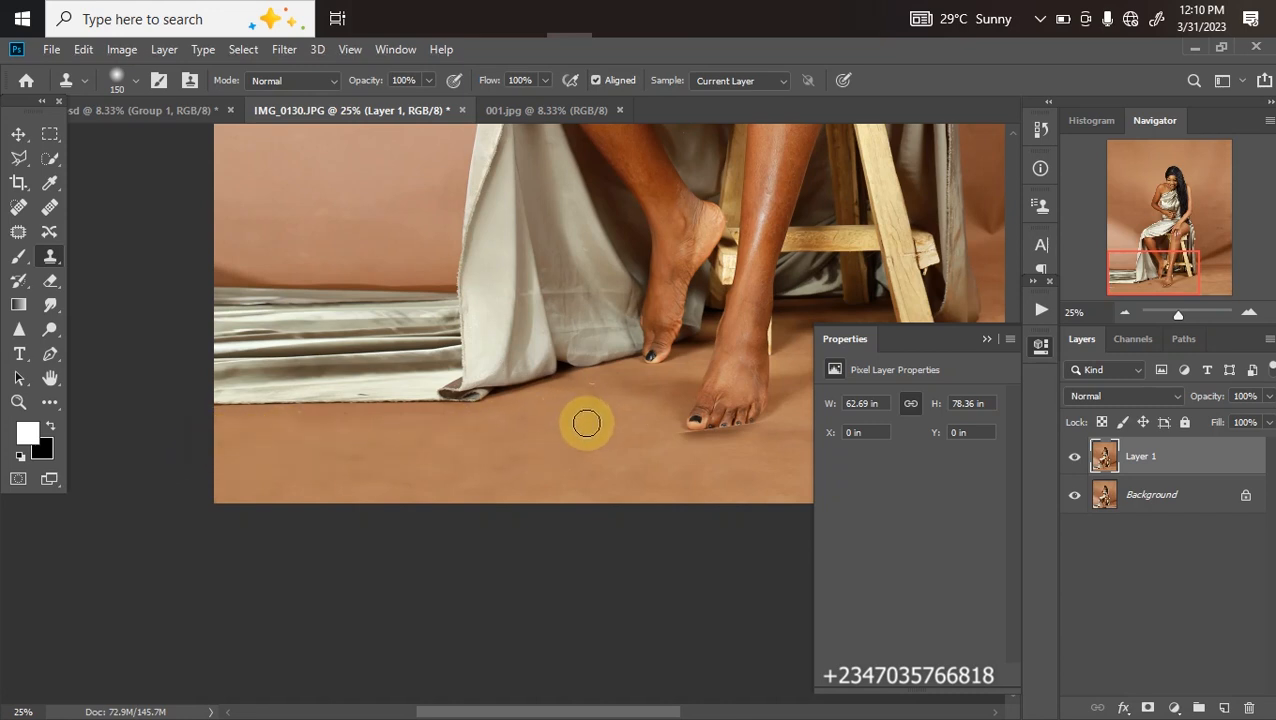
Inspect the whole portrait and compare the retouched Layer 1 with the original by toggling its visibility
key(ctrl+minus)
key(ctrl+minus)
drag(693, 383, 505, 361)
key(ctrl+minus)
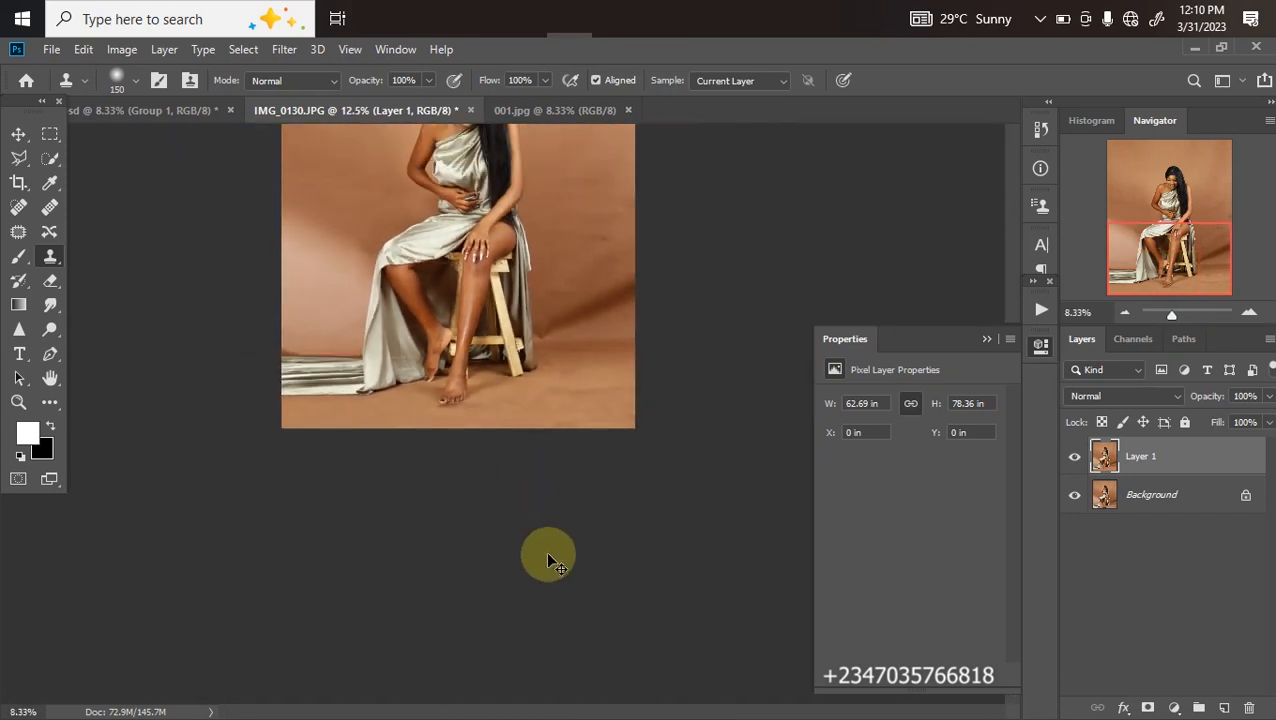
key(ctrl+minus)
key(ctrl+plus)
key(ctrl+plus)
key(ctrl+minus)
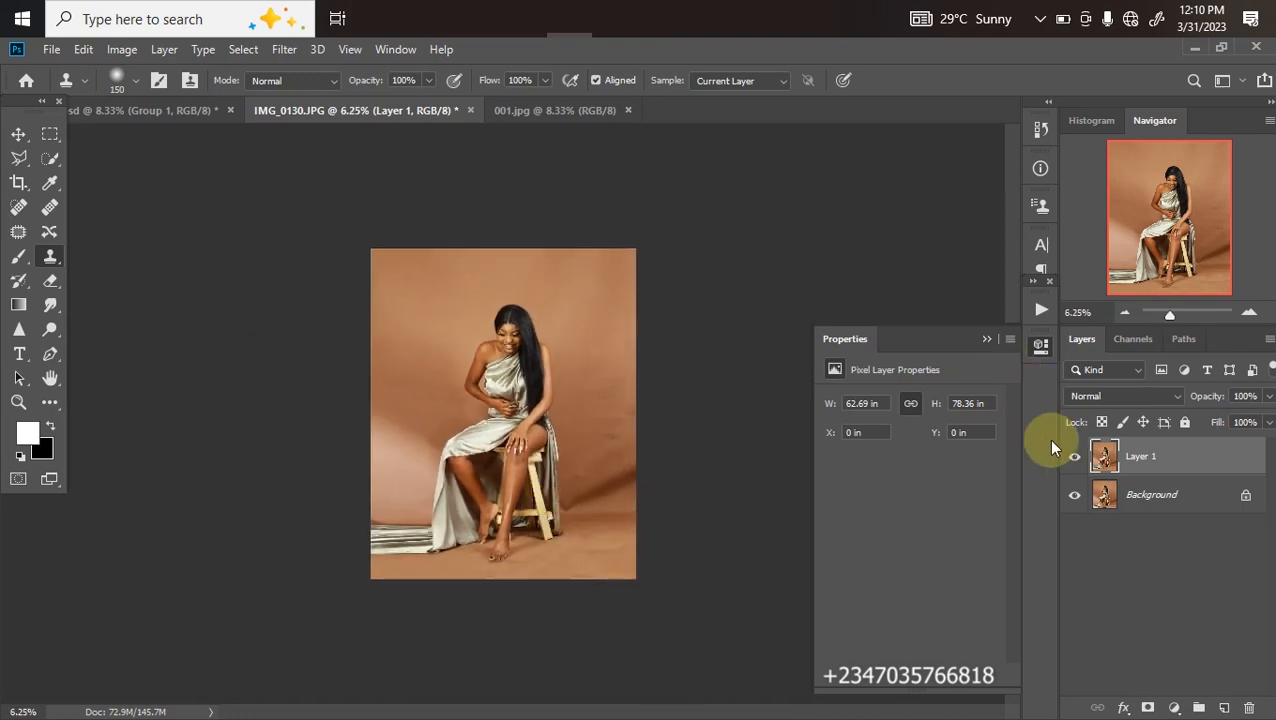
click(1078, 459)
click(1076, 459)
click(1075, 460)
click(1074, 461)
click(1074, 461)
click(1072, 463)
click(1070, 465)
click(1065, 461)
Merge the retouched layer into the Background, duplicate the result, and activate the Quick Selection tool
key(ctrl+e)
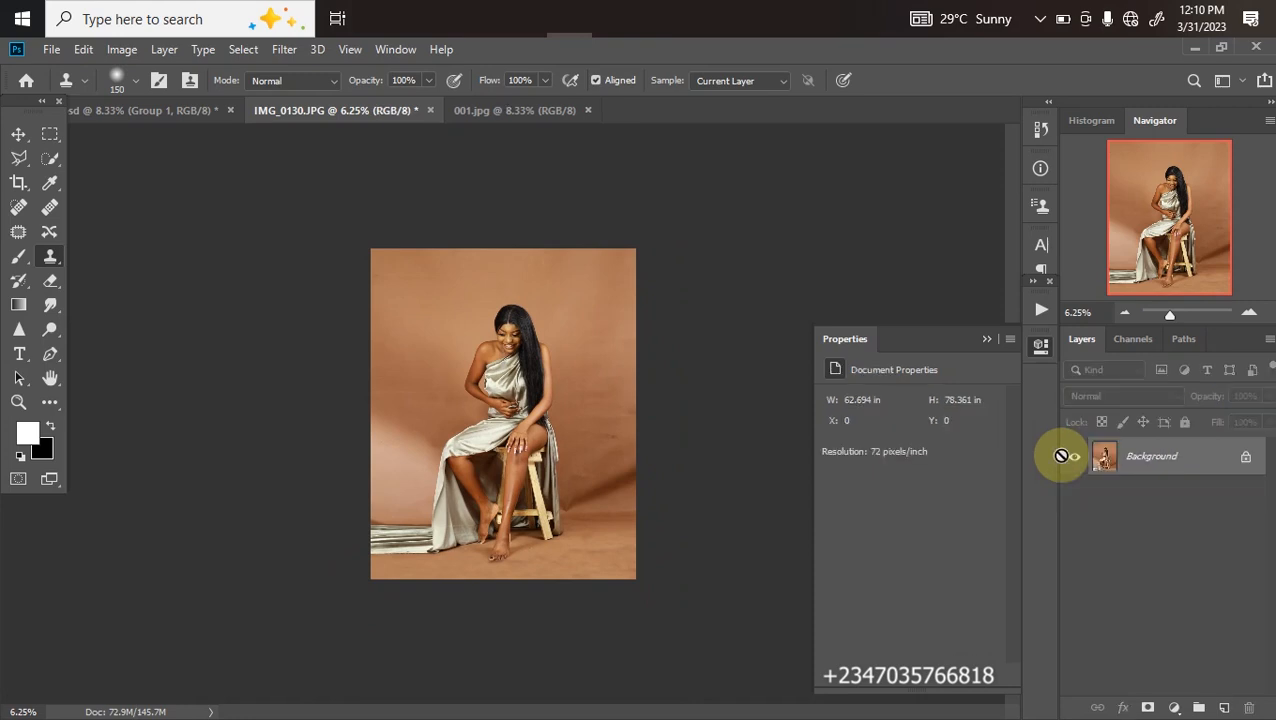
scroll(798, 378, up, 1)
scroll(778, 384, down, 1)
scroll(767, 366, up, 1)
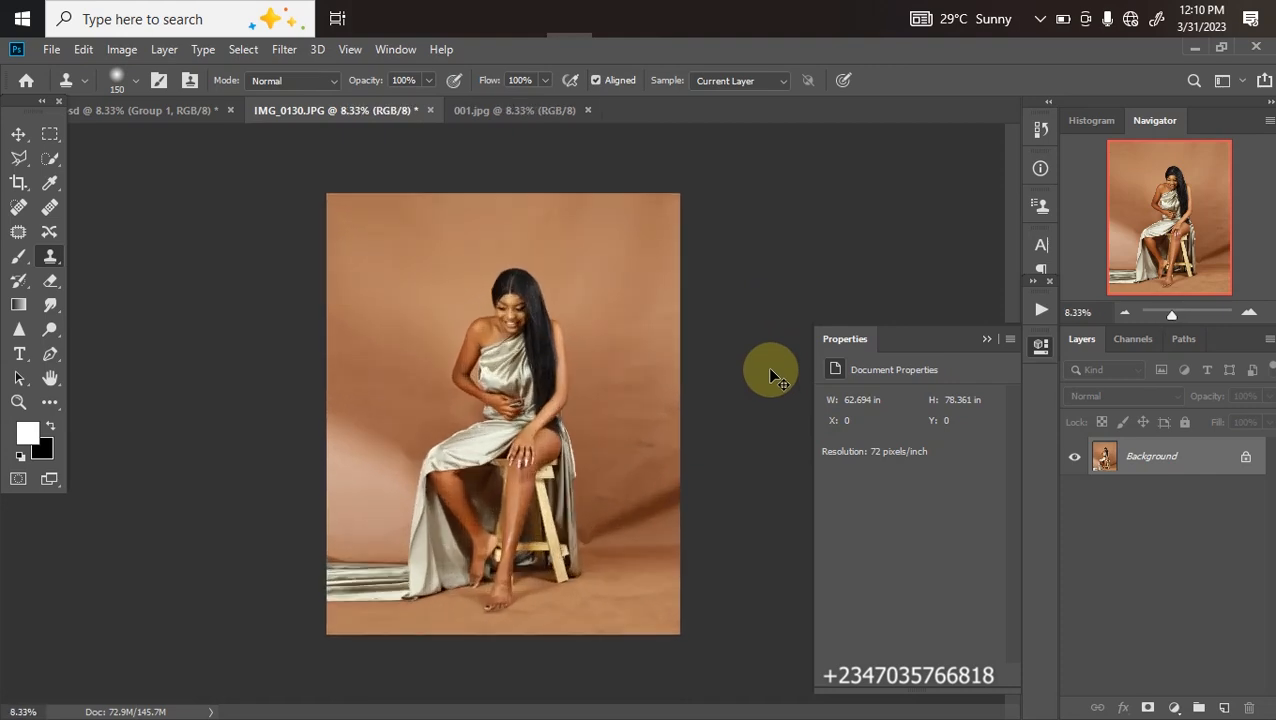
scroll(769, 369, up, 1)
scroll(769, 369, down, 1)
key(ctrl+j)
click(50, 160)
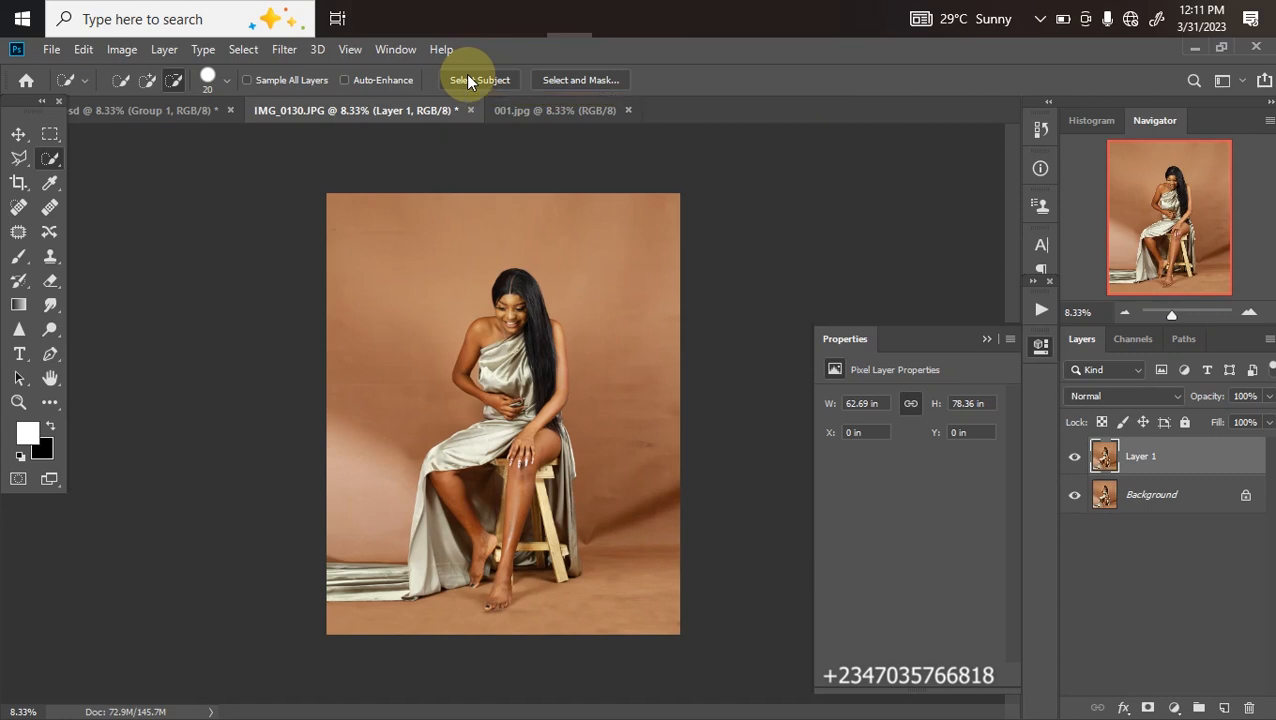
Switch to the PSD containing Group 1 and examine its masked cut-out by toggling layer visibility and expanding the group
click(150, 110)
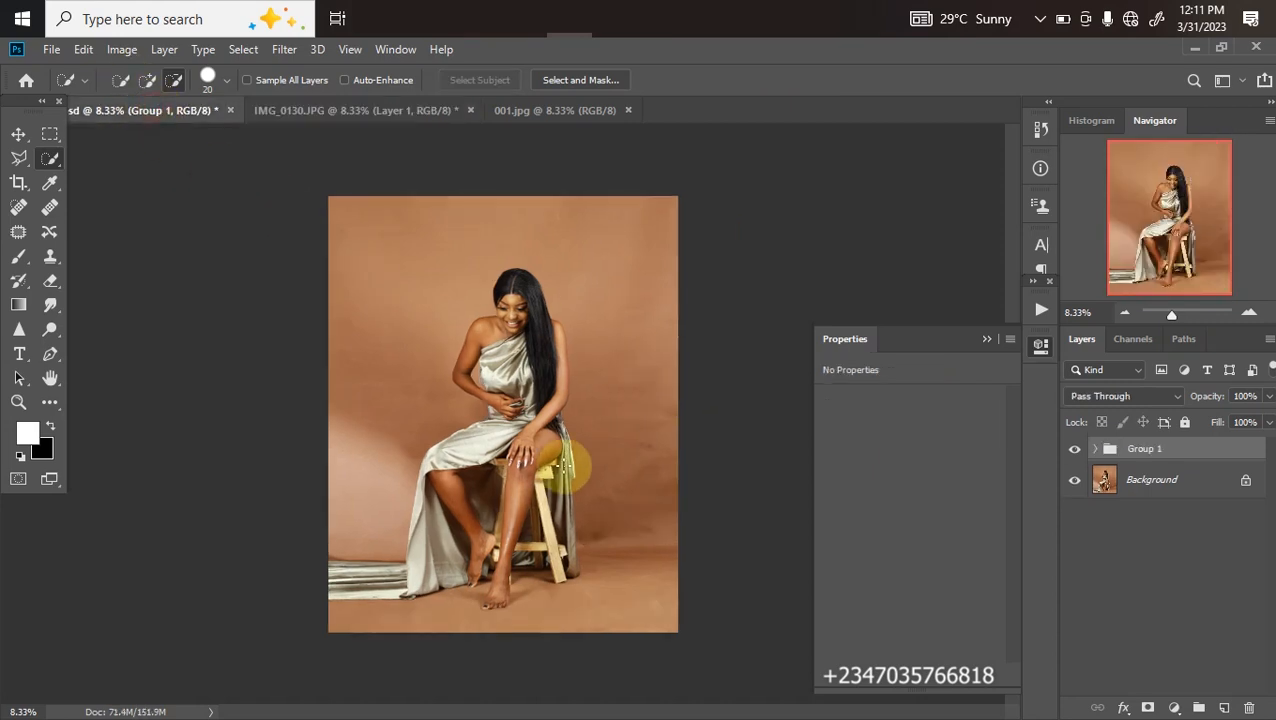
click(1075, 481)
click(1075, 450)
click(1075, 450)
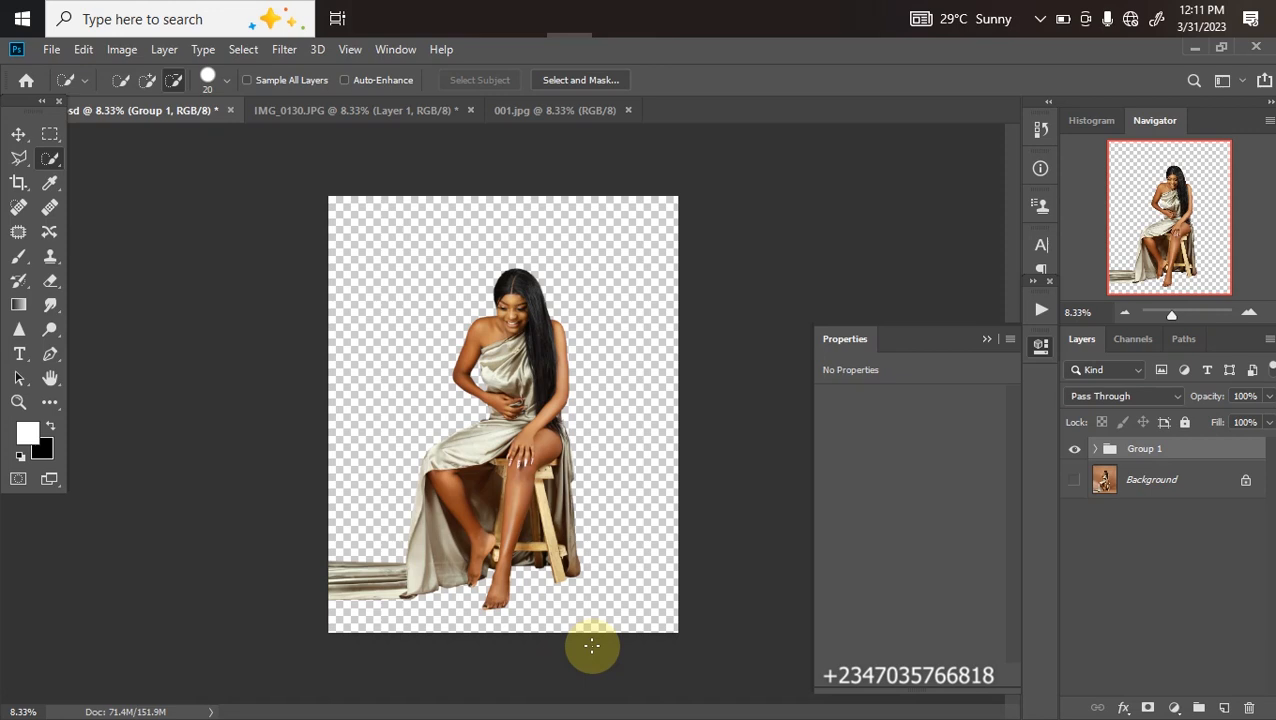
click(1074, 480)
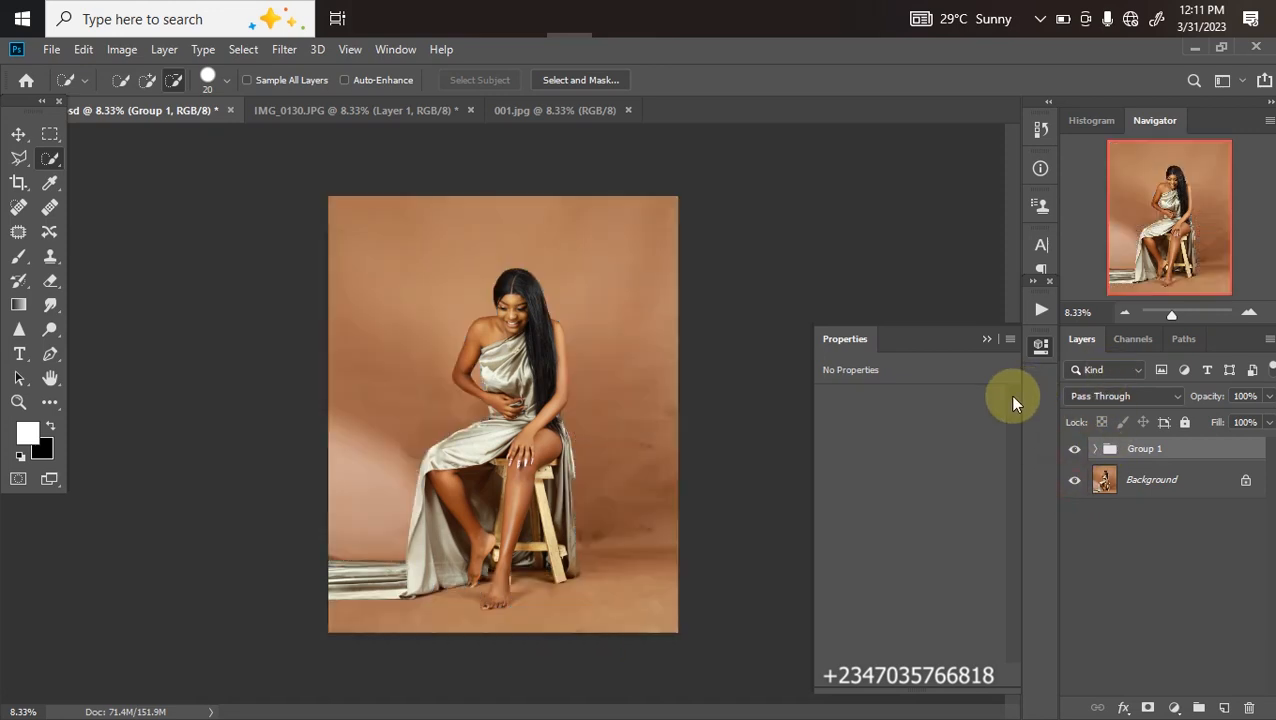
click(1096, 449)
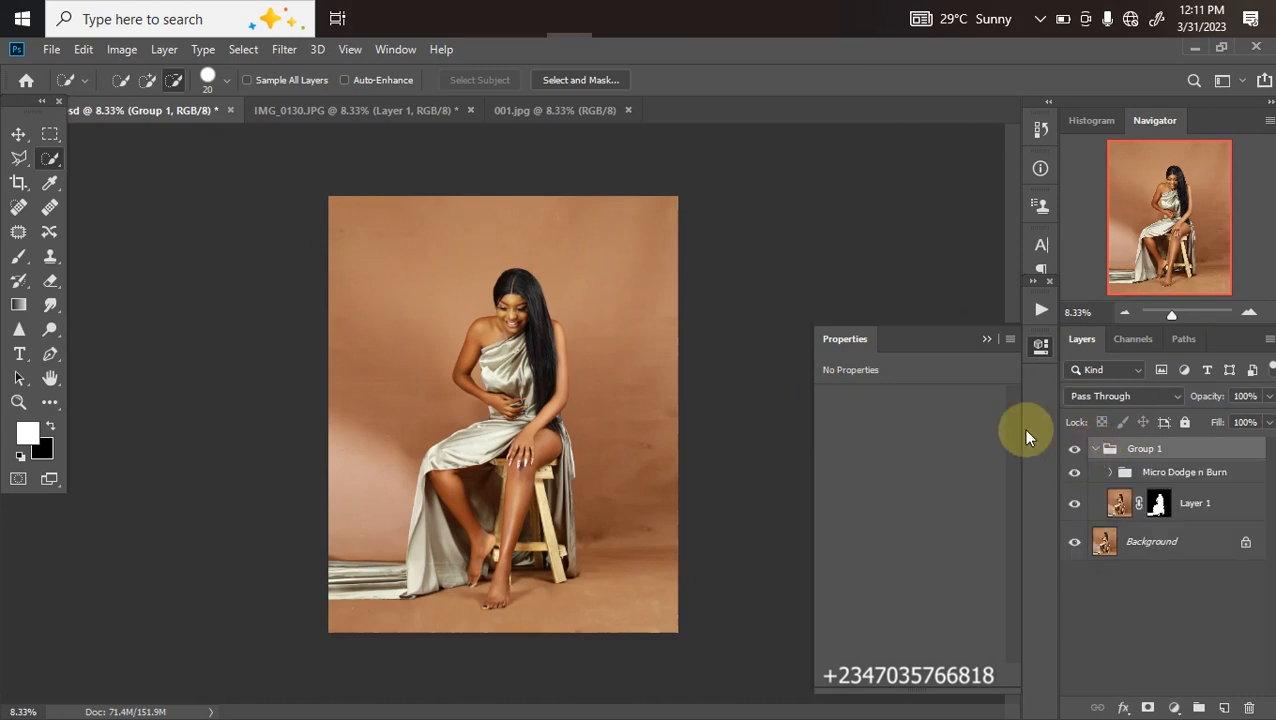
click(1074, 452)
click(1074, 452)
click(1096, 450)
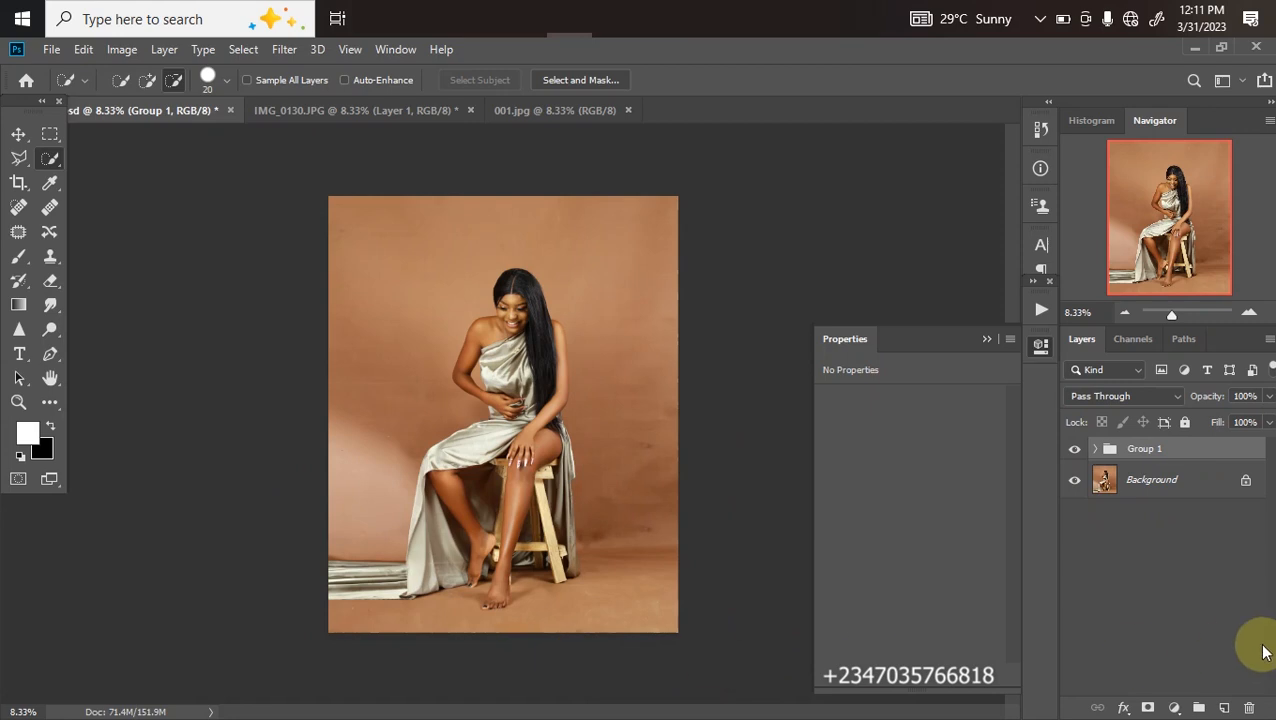
Duplicate the Background layer and load the mask of Layer 1 inside Group 1 as a selection around the woman
click(1178, 489)
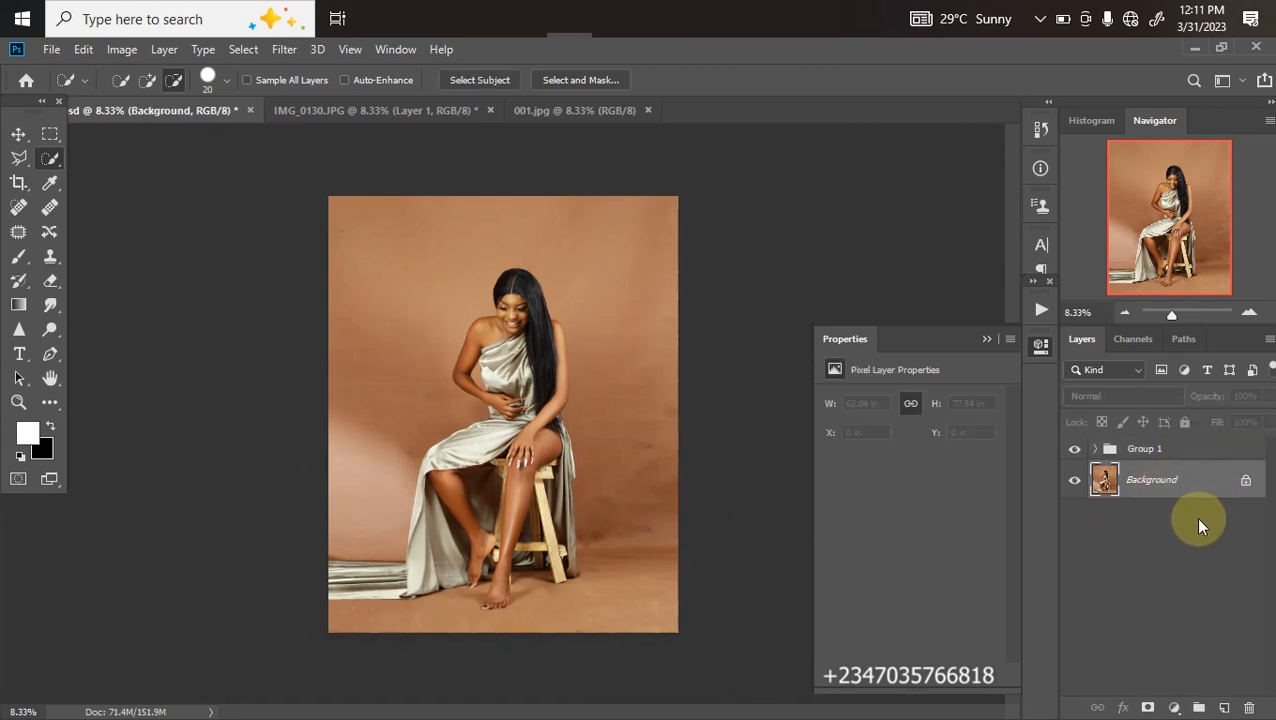
key(ctrl+j)
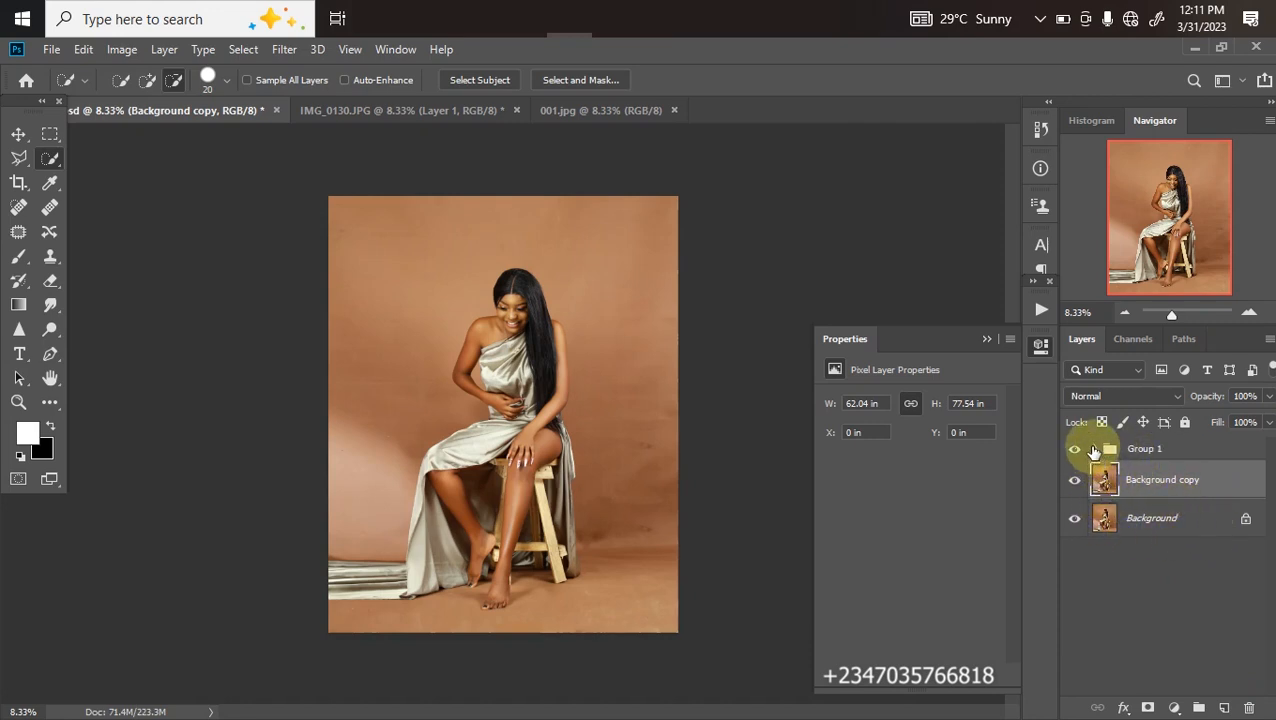
click(1094, 449)
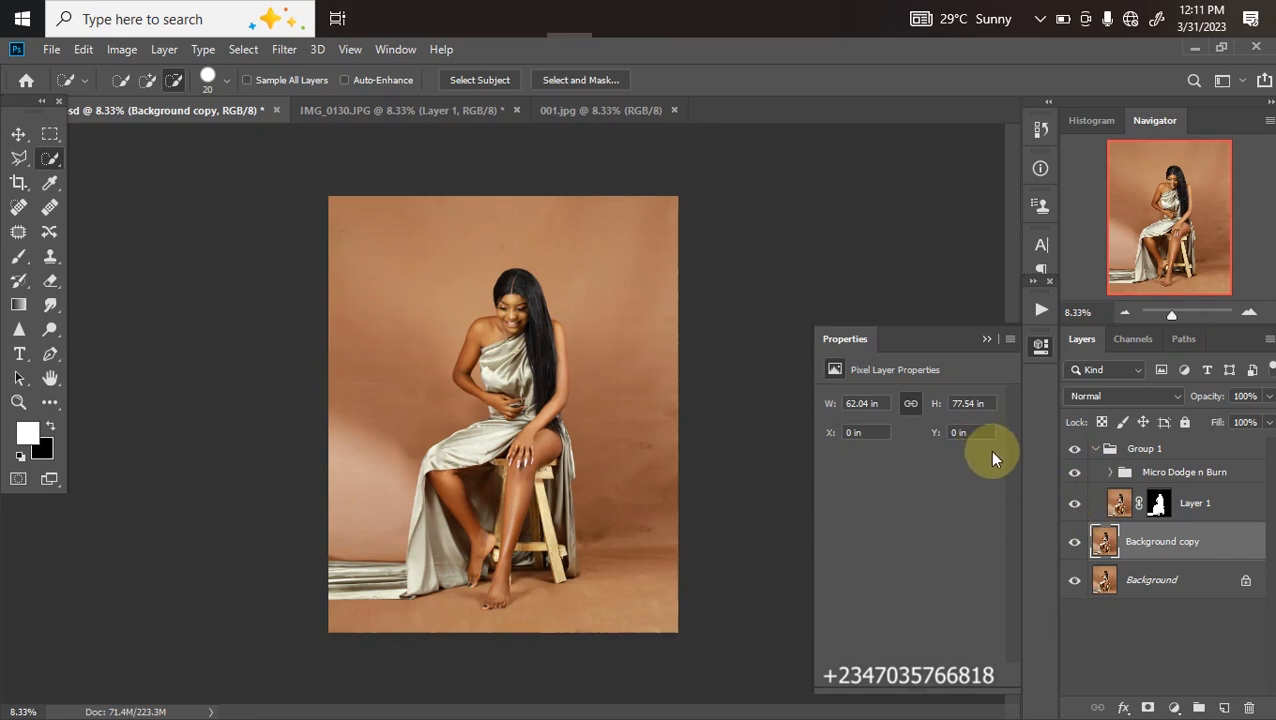
ctrl+click(1155, 505)
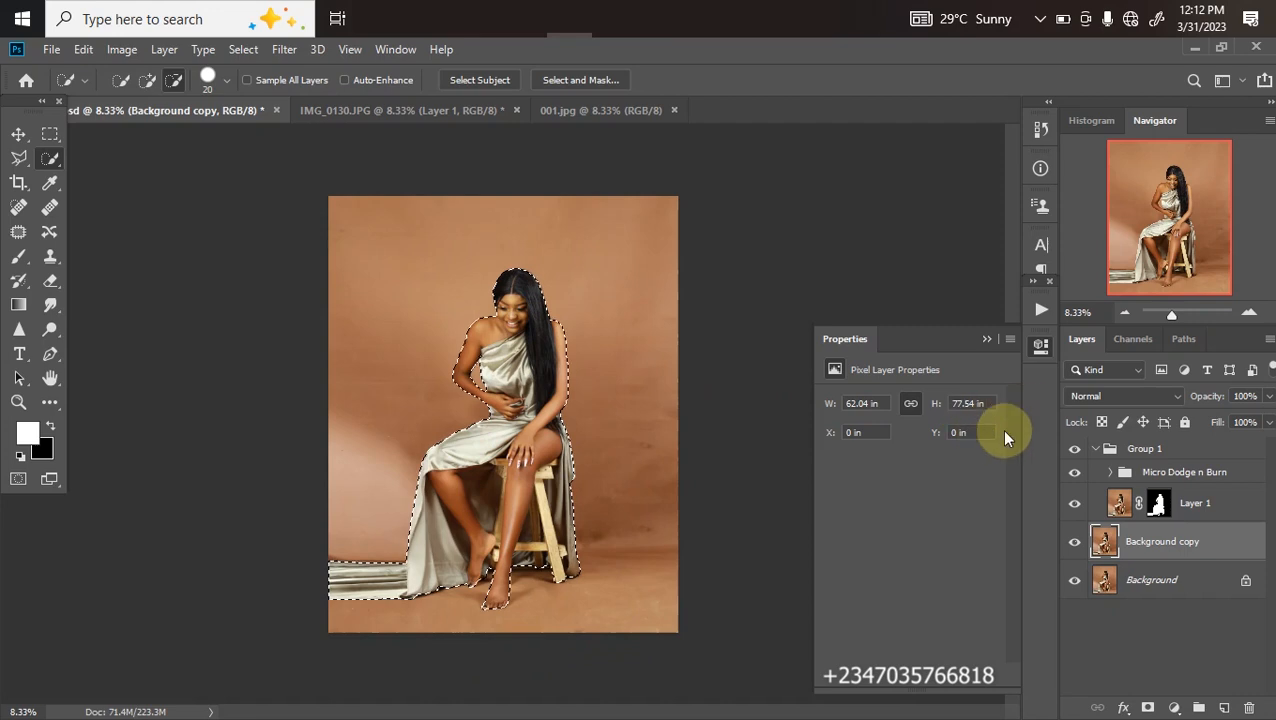
click(1096, 448)
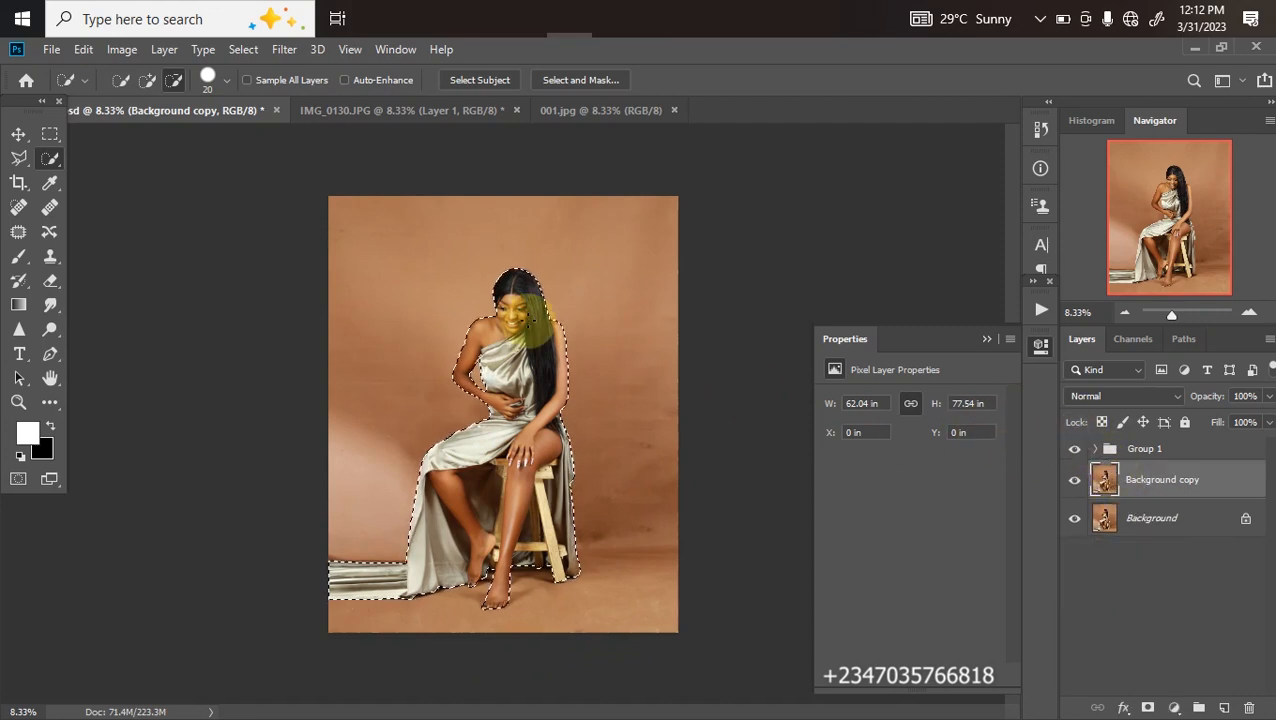
Expand the selection by 8 pixels, delete the woman's area from Background copy, and deselect
click(243, 49)
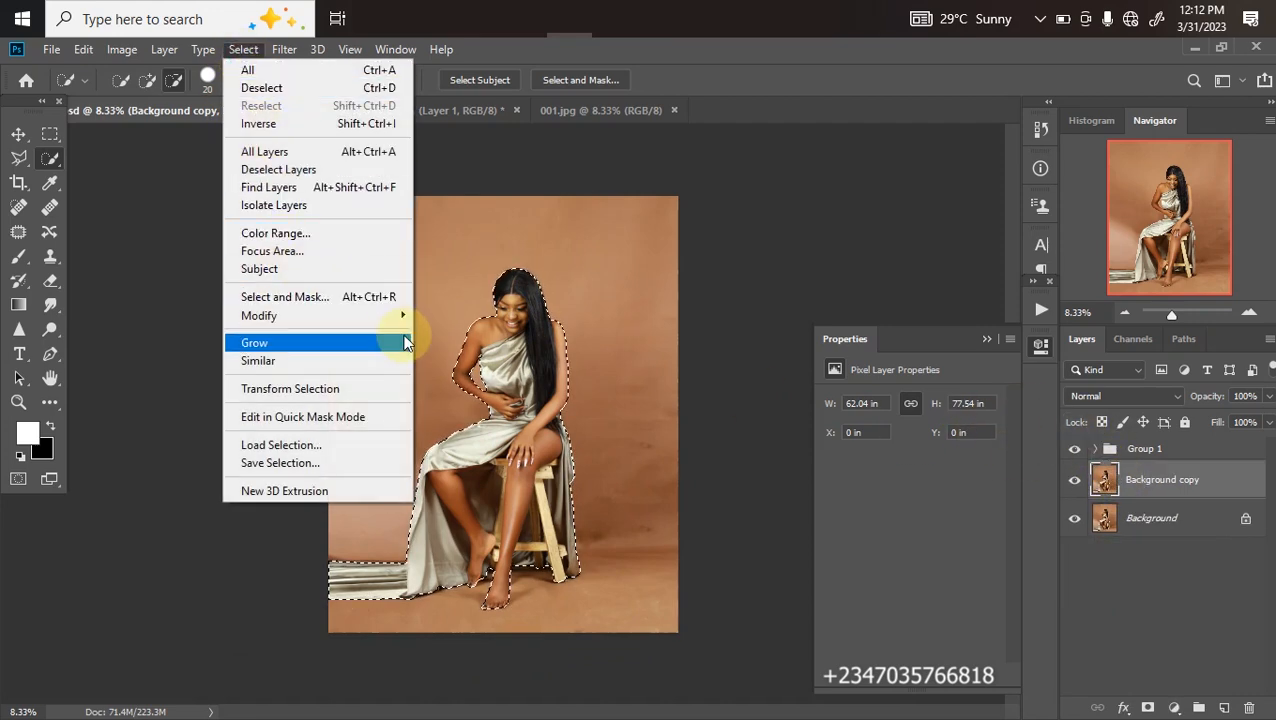
mouse_move(383, 318)
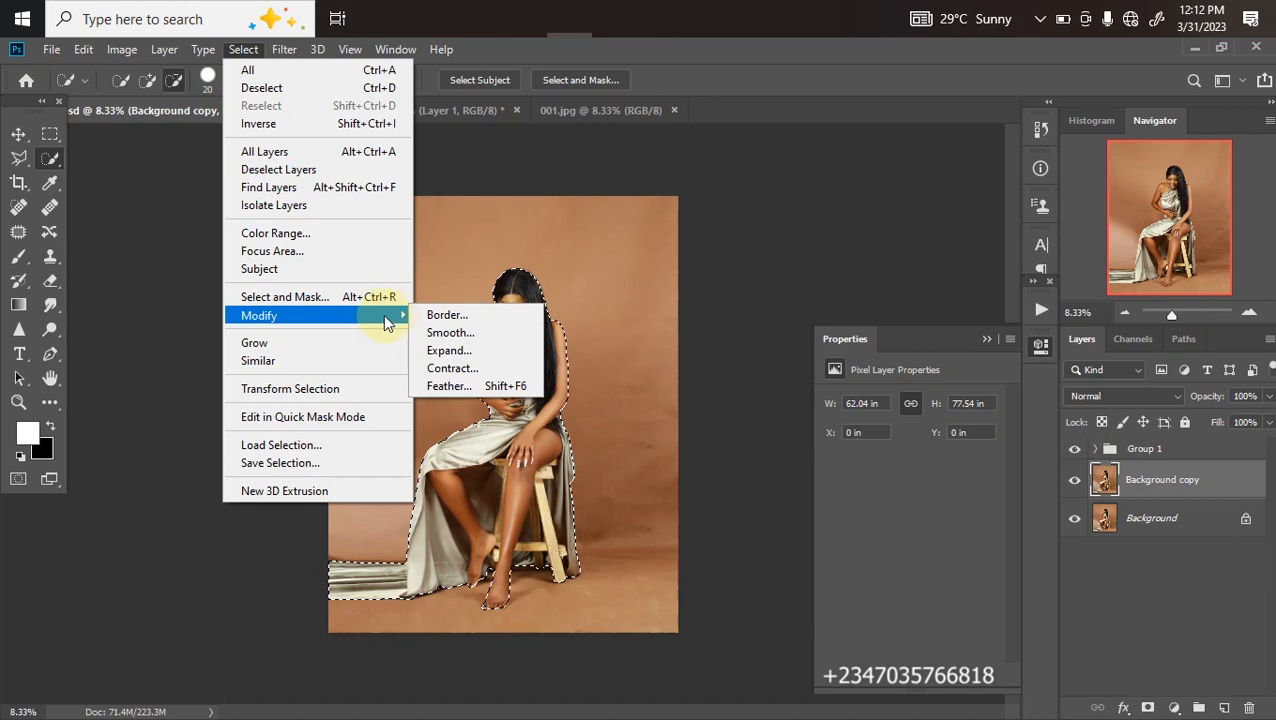
click(448, 354)
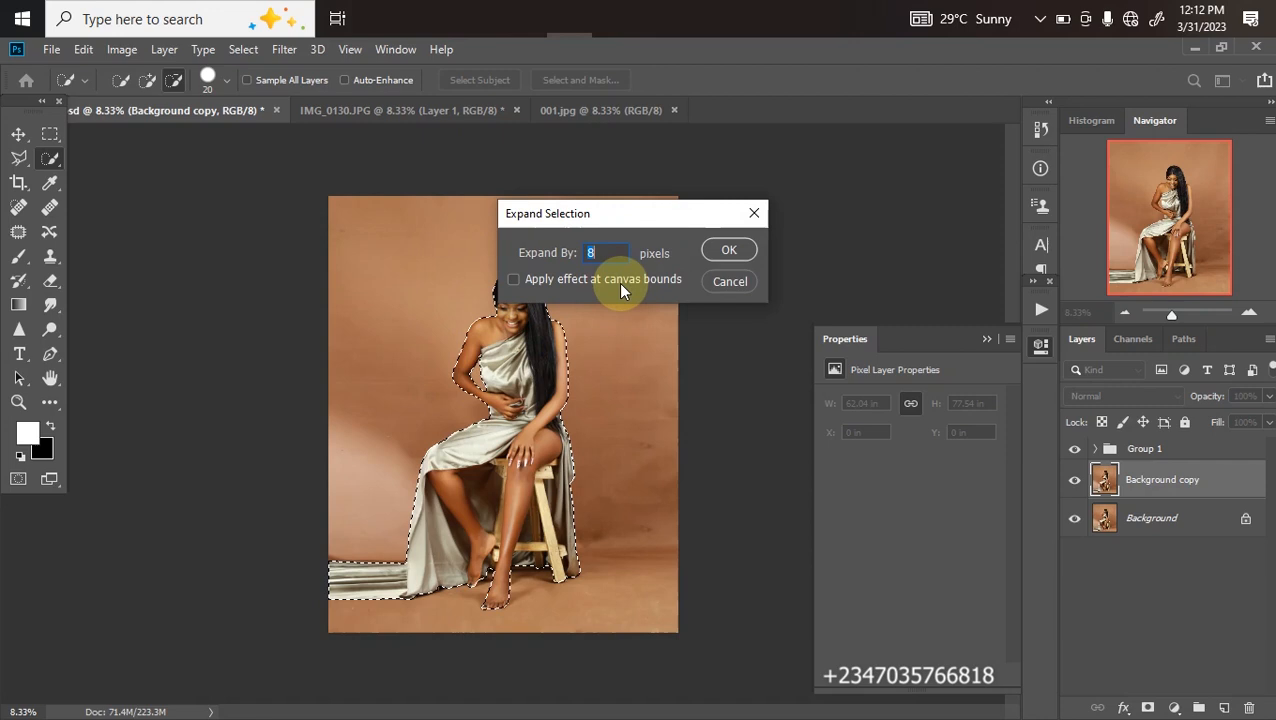
key(Return)
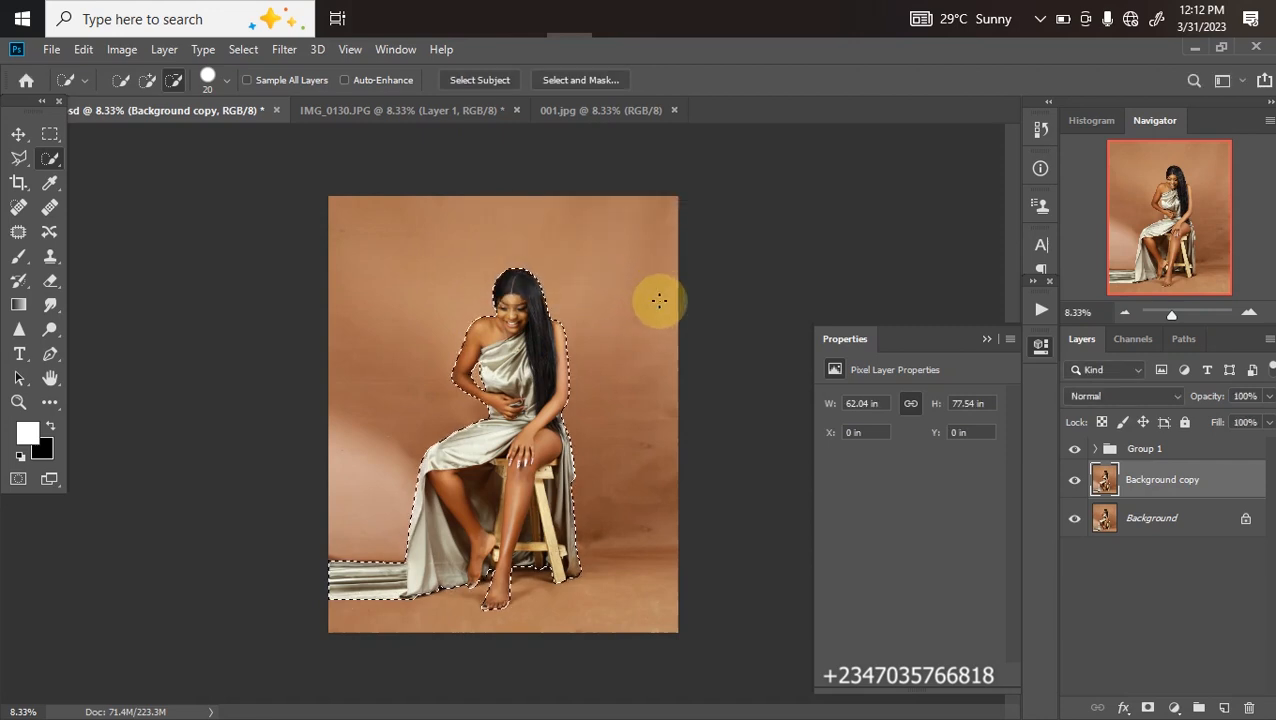
key(ctrl+d)
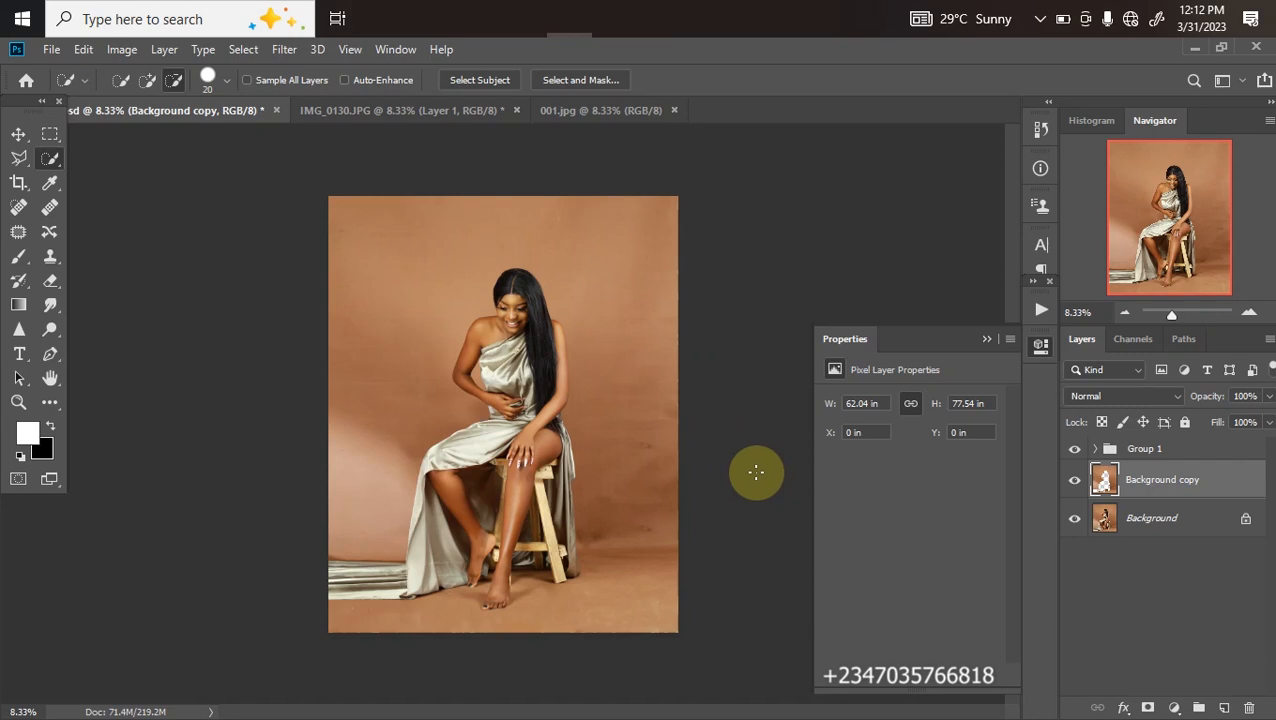
Hide the Background layer and Group 1, and apply a Gaussian Blur with a 95.6-pixel radius to Background copy
click(1073, 522)
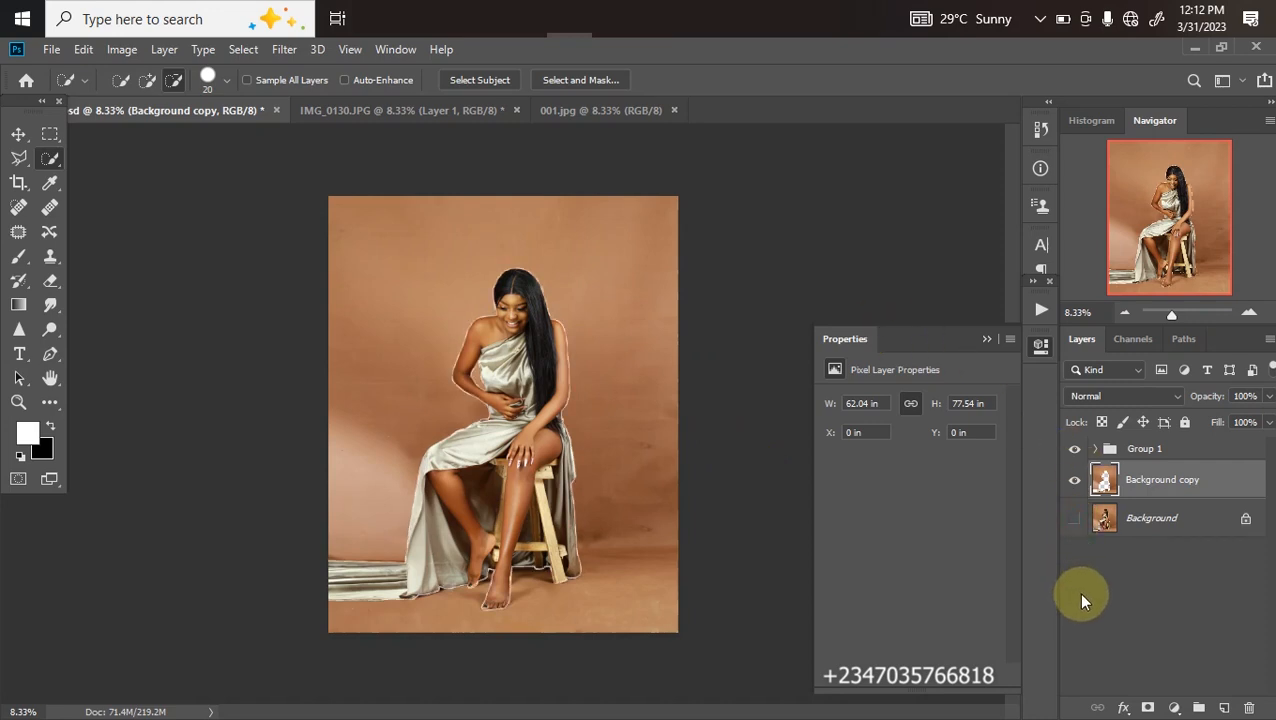
click(1079, 458)
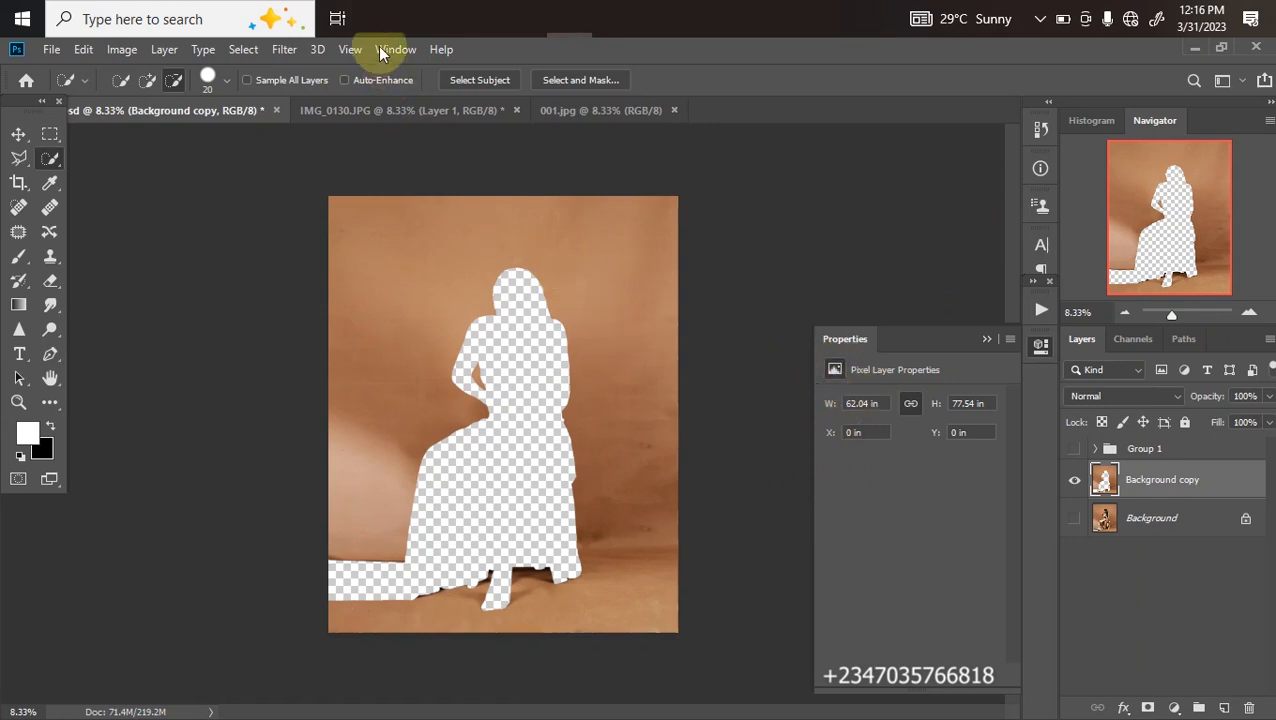
click(282, 50)
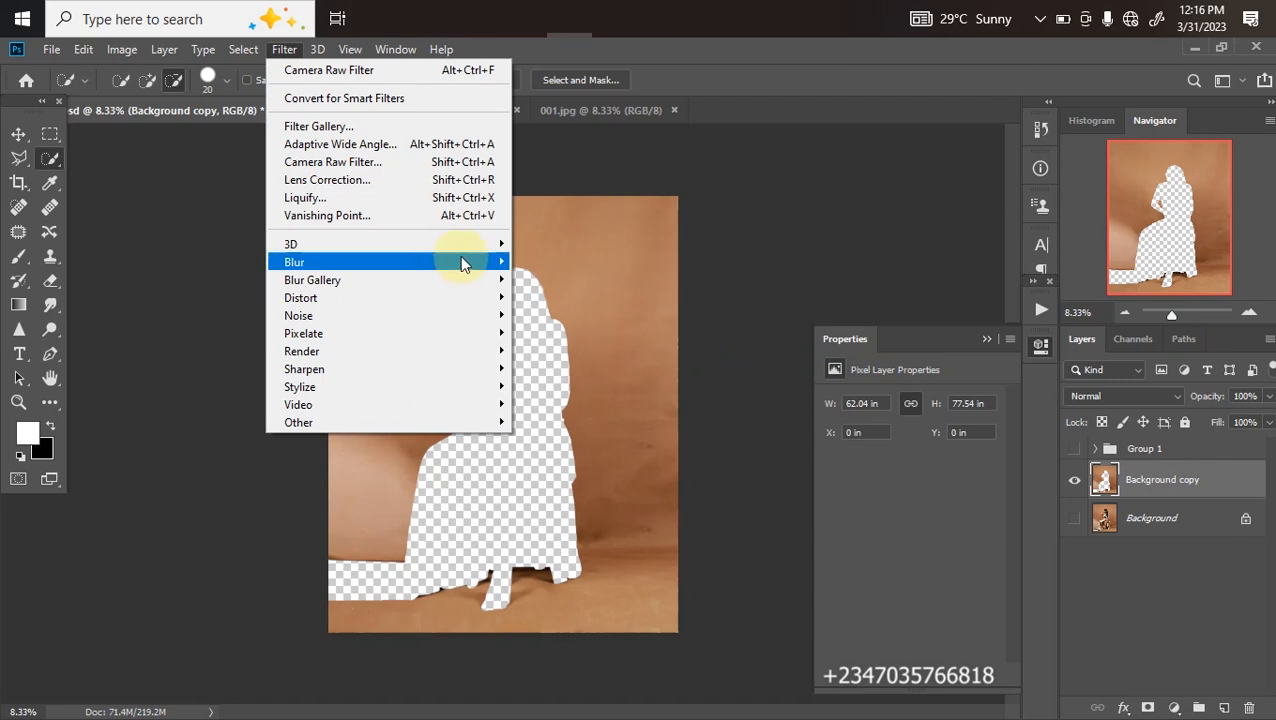
mouse_move(456, 259)
click(563, 333)
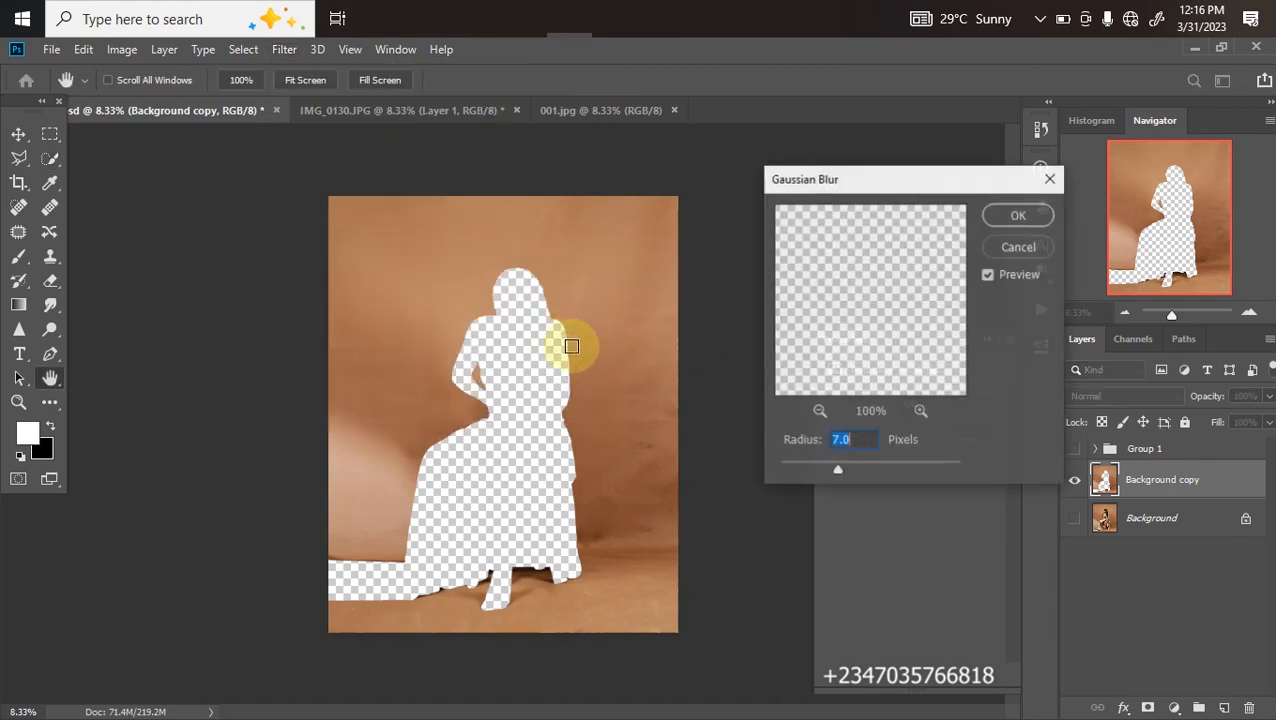
drag(843, 466, 884, 480)
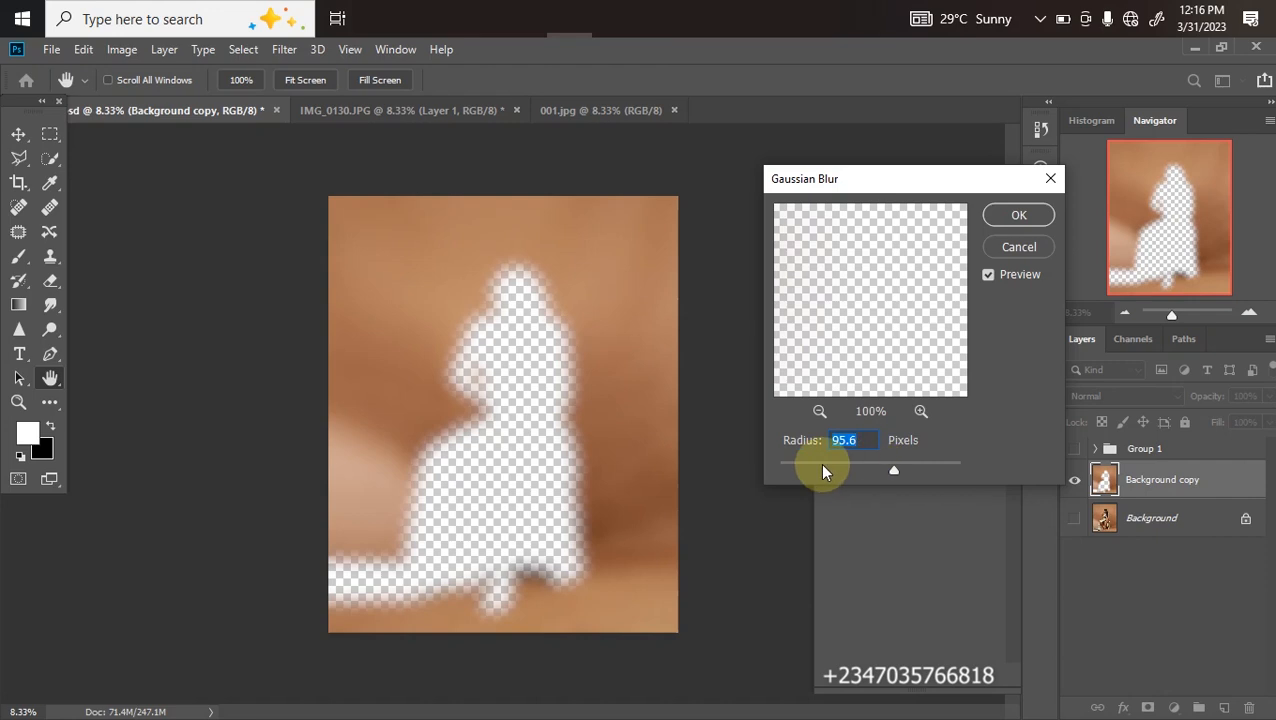
click(1016, 215)
key(w)
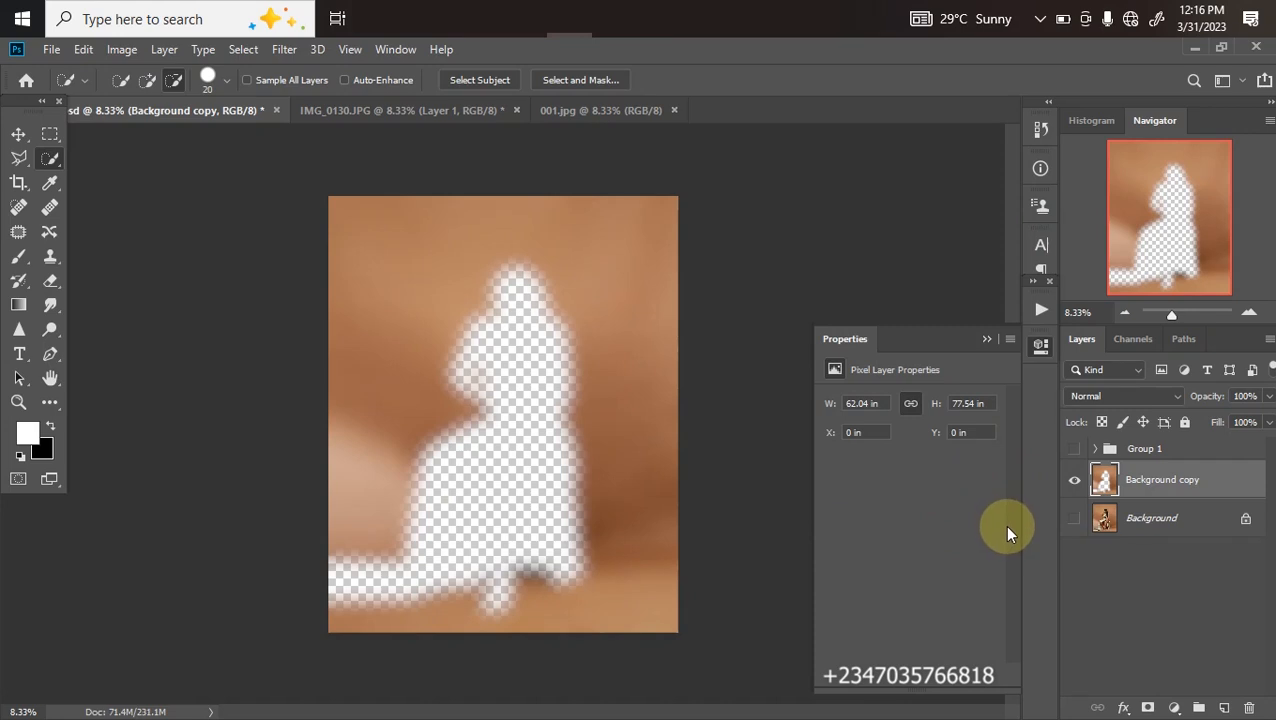
Show the Background layer and Group 1 again, and add a layer mask to Background copy
click(1072, 522)
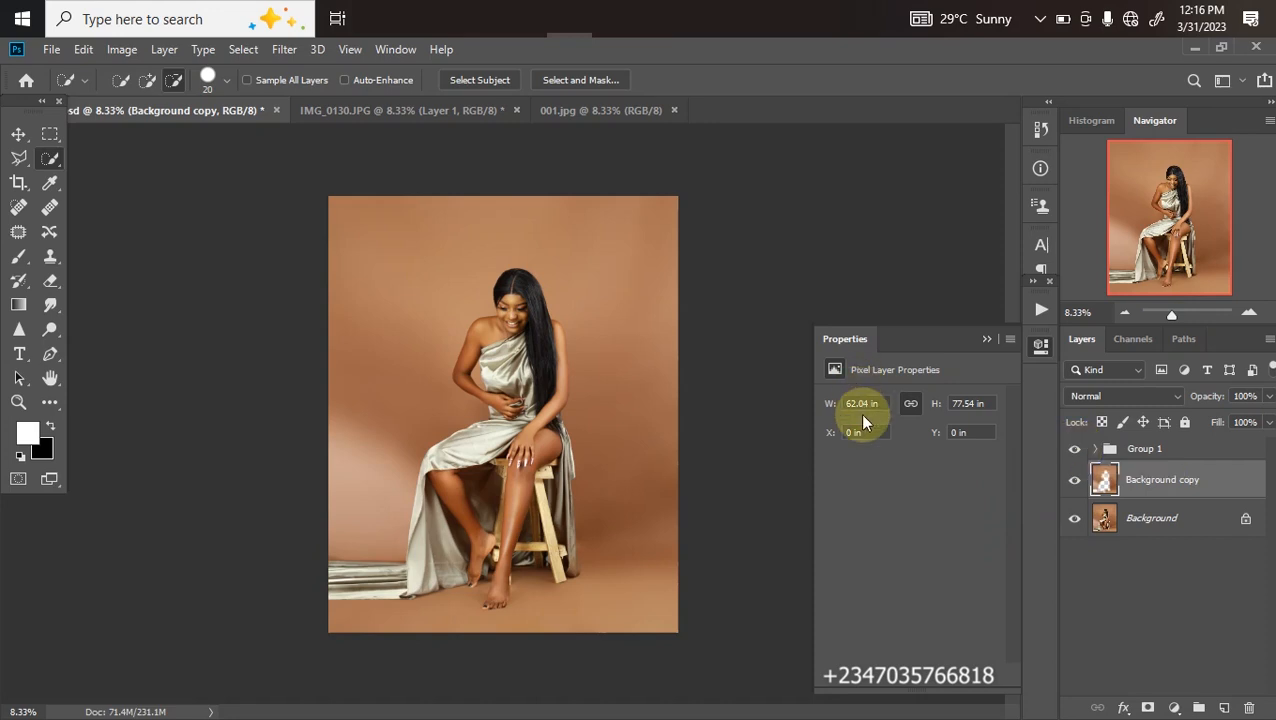
click(1074, 483)
click(1149, 707)
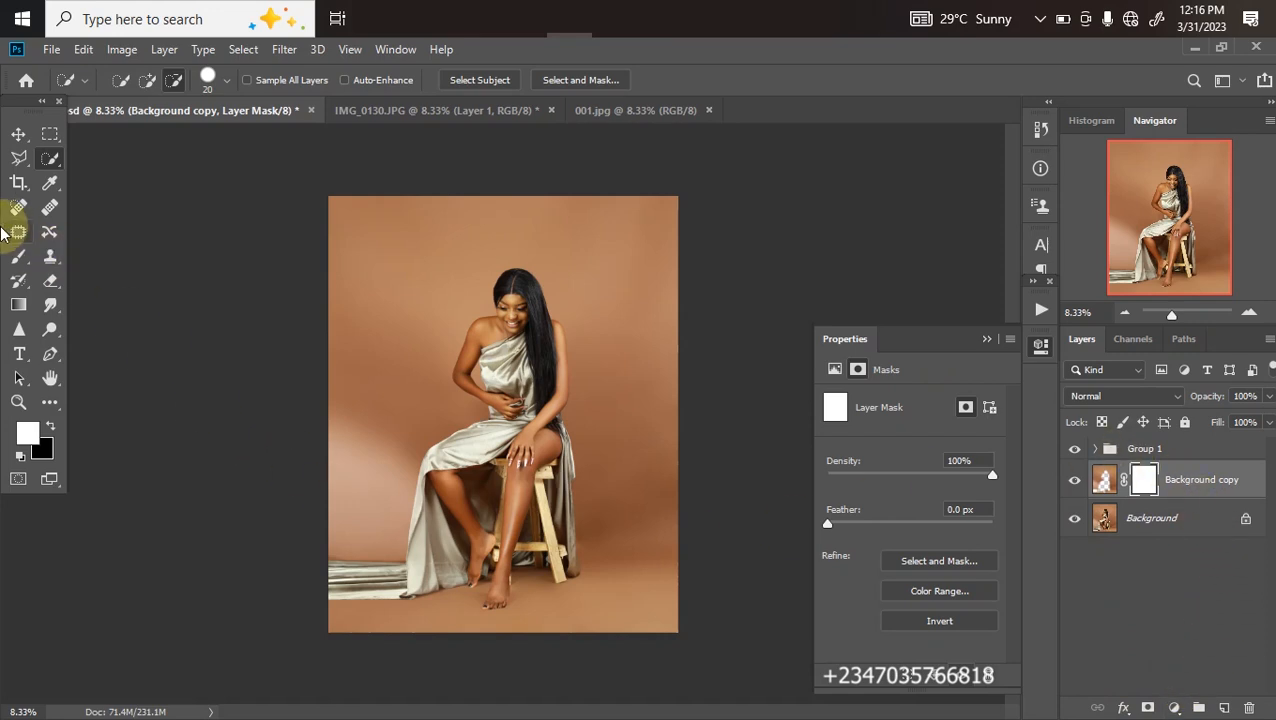
Paint black at 50% opacity with a soft size 400 brush on the Background copy mask around the feet and stool, and compare the blur before and after
click(18, 256)
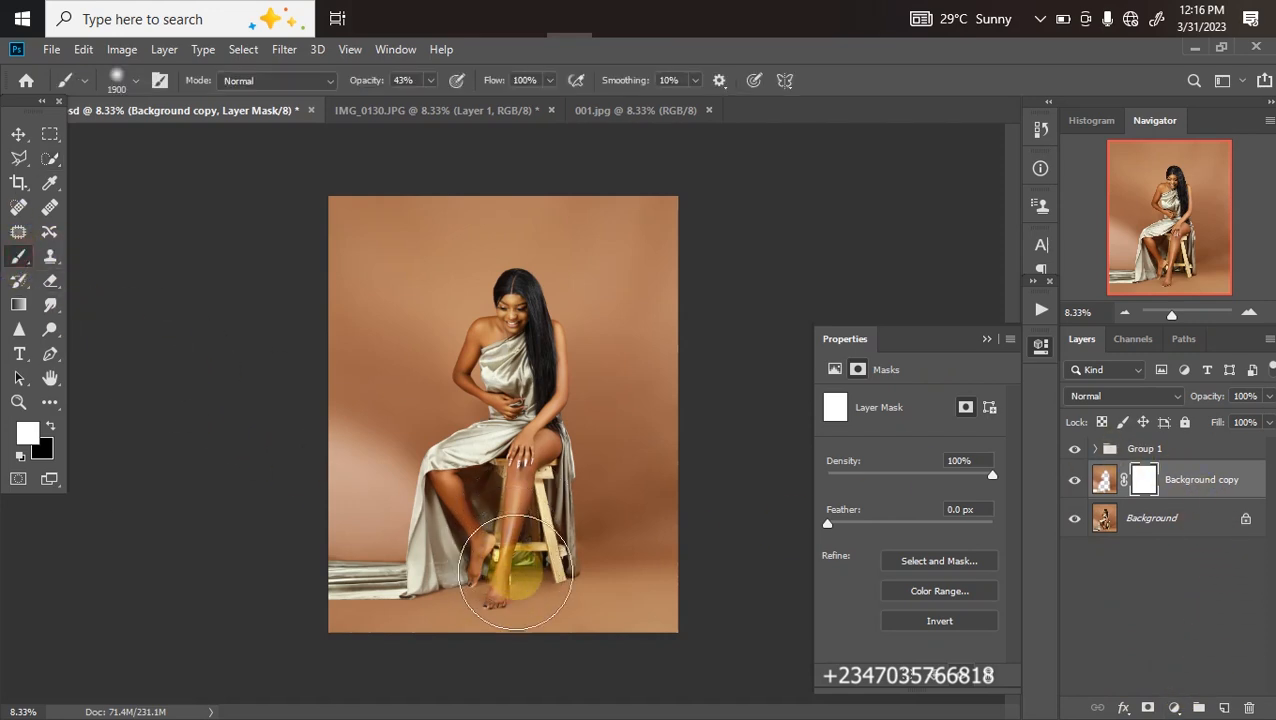
key(bracketleft)
key(bracketleft)
key(bracketleft)
key(bracketleft)
key(bracketleft)
key(bracketleft)
key(bracketleft)
key(bracketleft)
key(bracketleft)
key(bracketleft)
key(bracketleft)
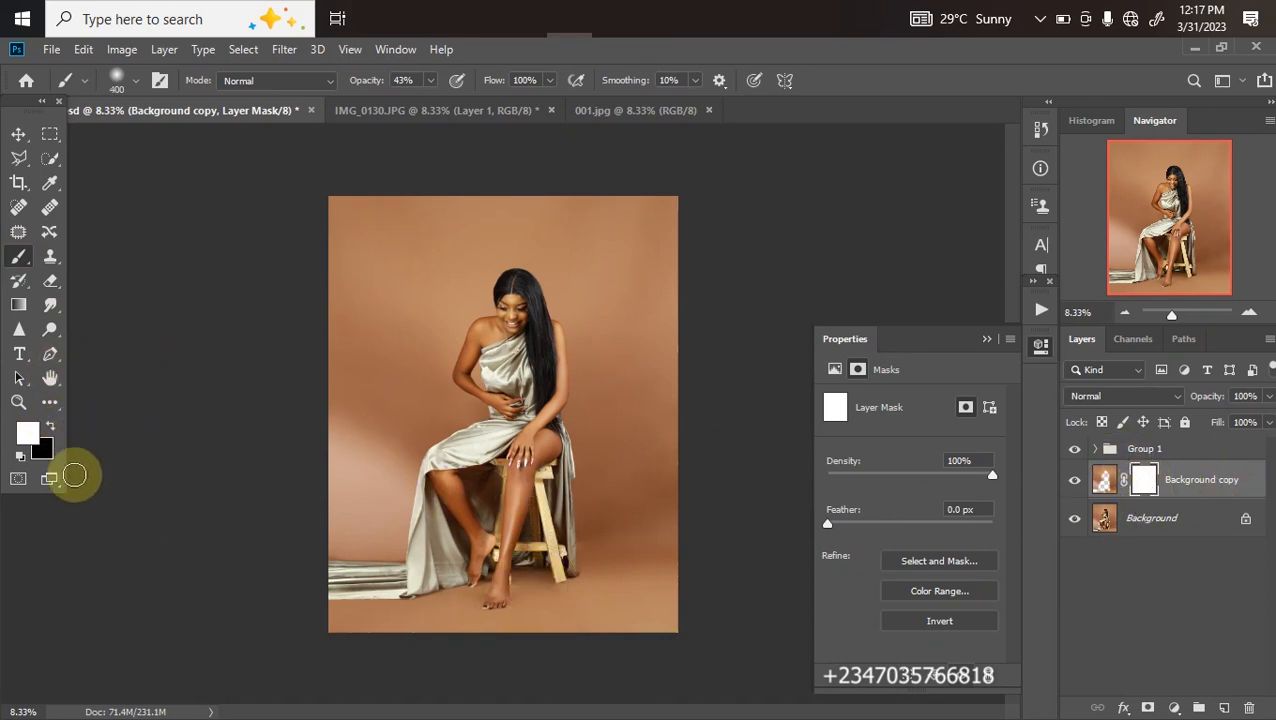
click(51, 426)
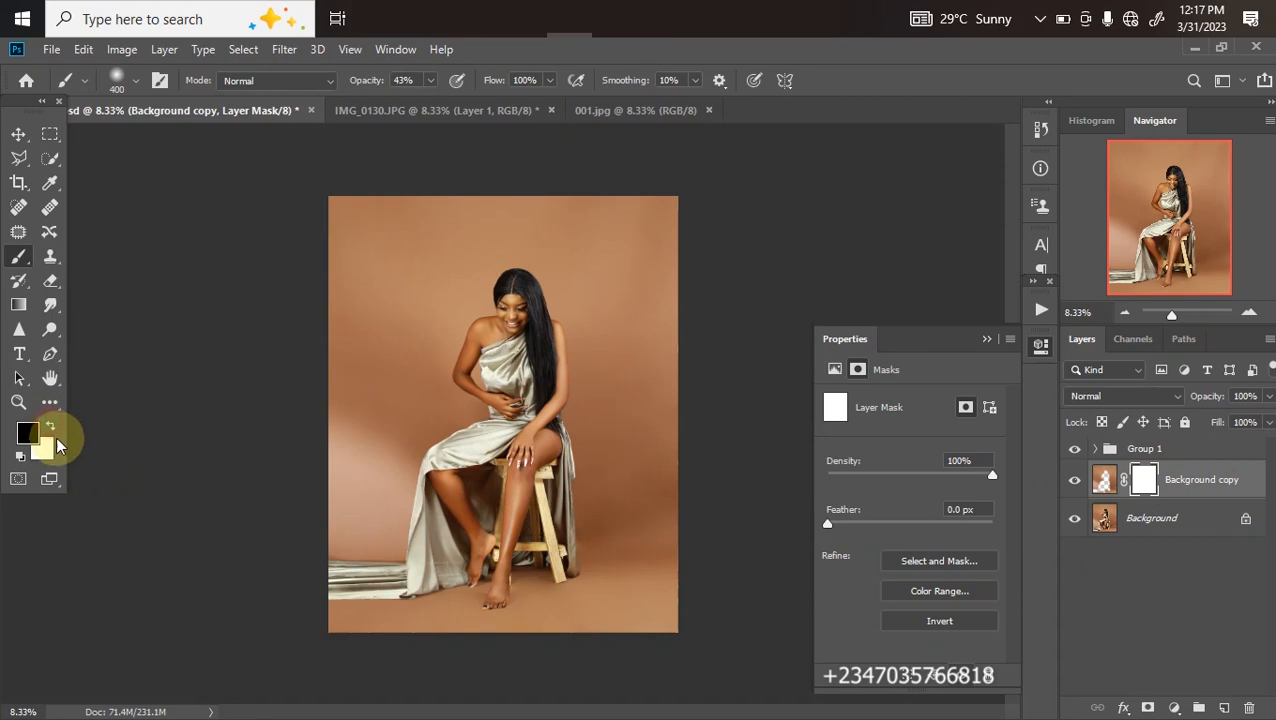
click(429, 84)
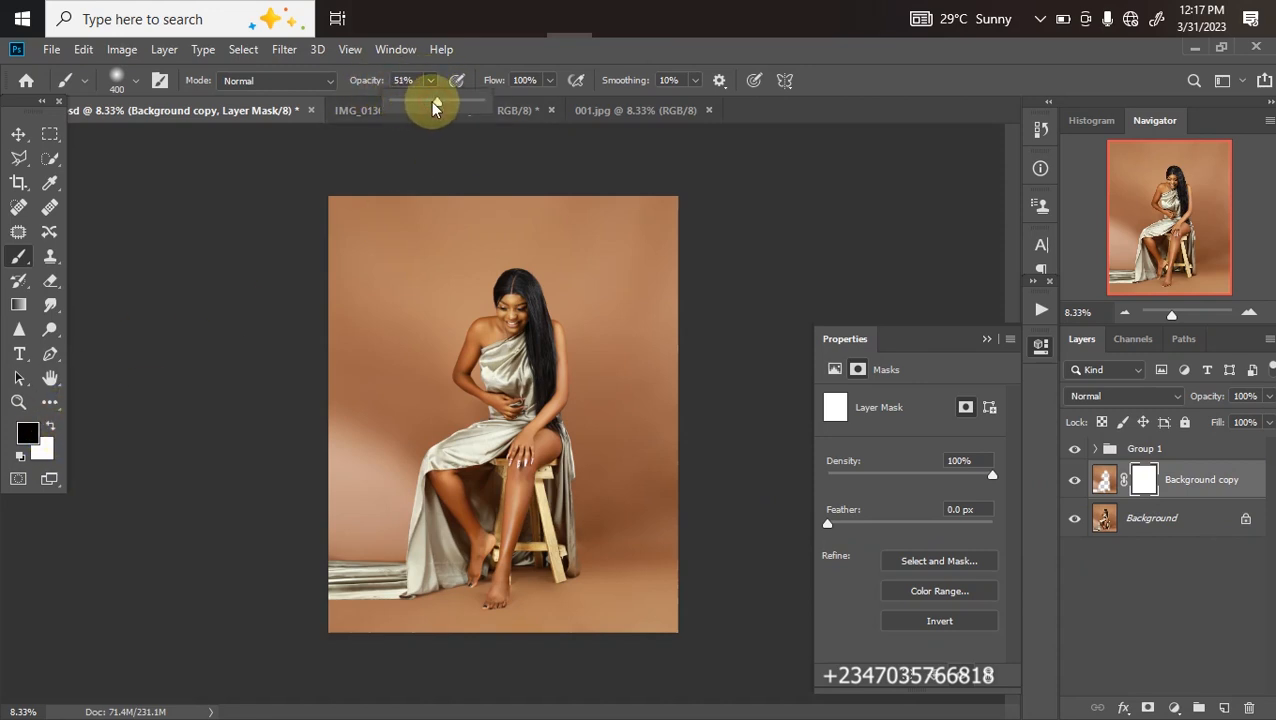
drag(430, 103, 431, 108)
key(bracketright)
mouse_move(452, 569)
mouse_down()
mouse_move(520, 572)
mouse_move(495, 602)
mouse_move(478, 585)
mouse_move(333, 594)
mouse_move(398, 594)
mouse_move(359, 595)
mouse_move(364, 583)
mouse_move(330, 574)
mouse_move(386, 568)
mouse_move(328, 565)
mouse_move(543, 571)
mouse_move(528, 534)
mouse_move(496, 598)
mouse_move(526, 568)
mouse_move(561, 568)
mouse_move(513, 580)
mouse_move(473, 570)
mouse_move(488, 564)
mouse_move(462, 578)
mouse_move(595, 576)
mouse_move(495, 570)
mouse_move(460, 586)
mouse_move(545, 596)
mouse_move(522, 569)
mouse_move(696, 535)
mouse_up()
key(bracketleft)
key(bracketright)
key(bracketright)
key(bracketleft)
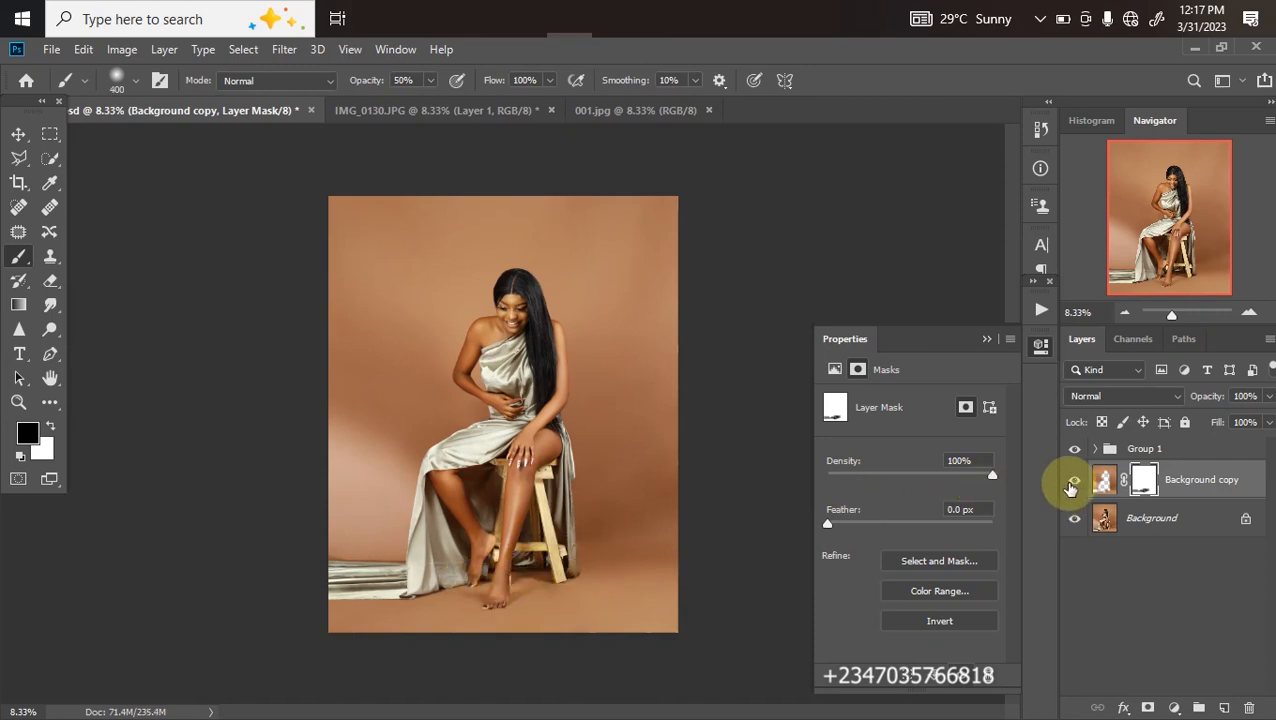
click(1074, 483)
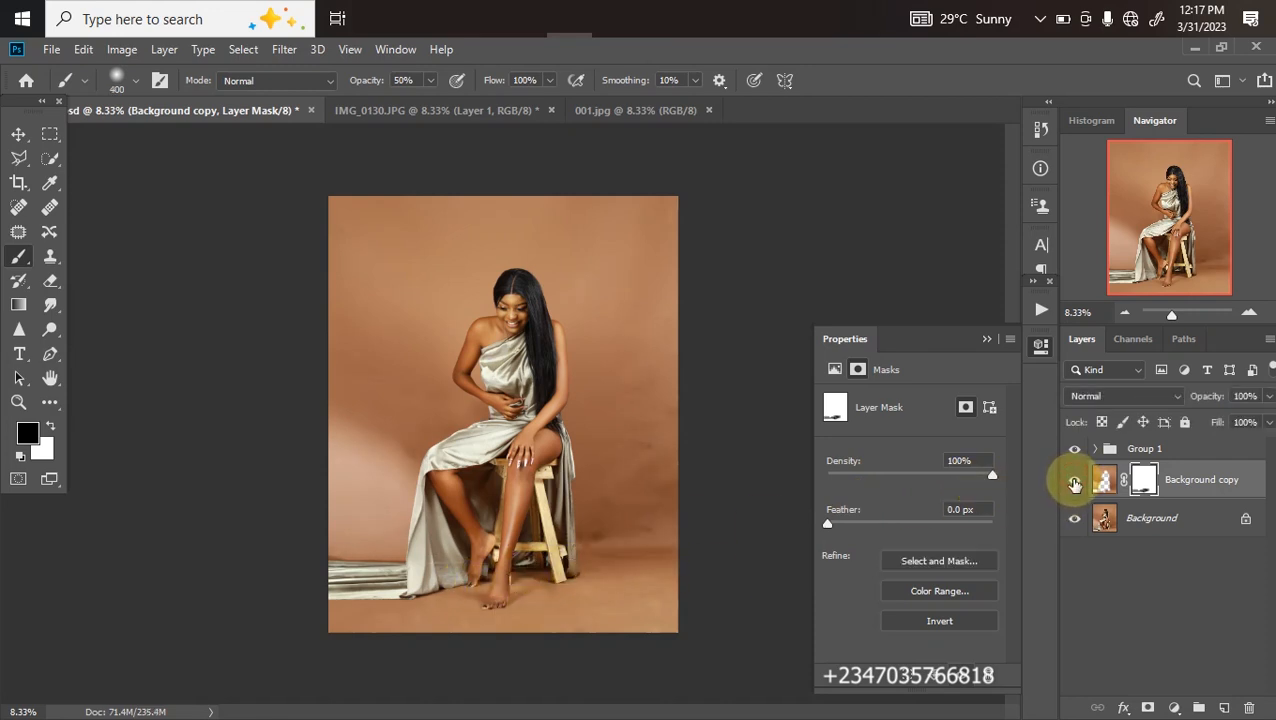
click(1075, 482)
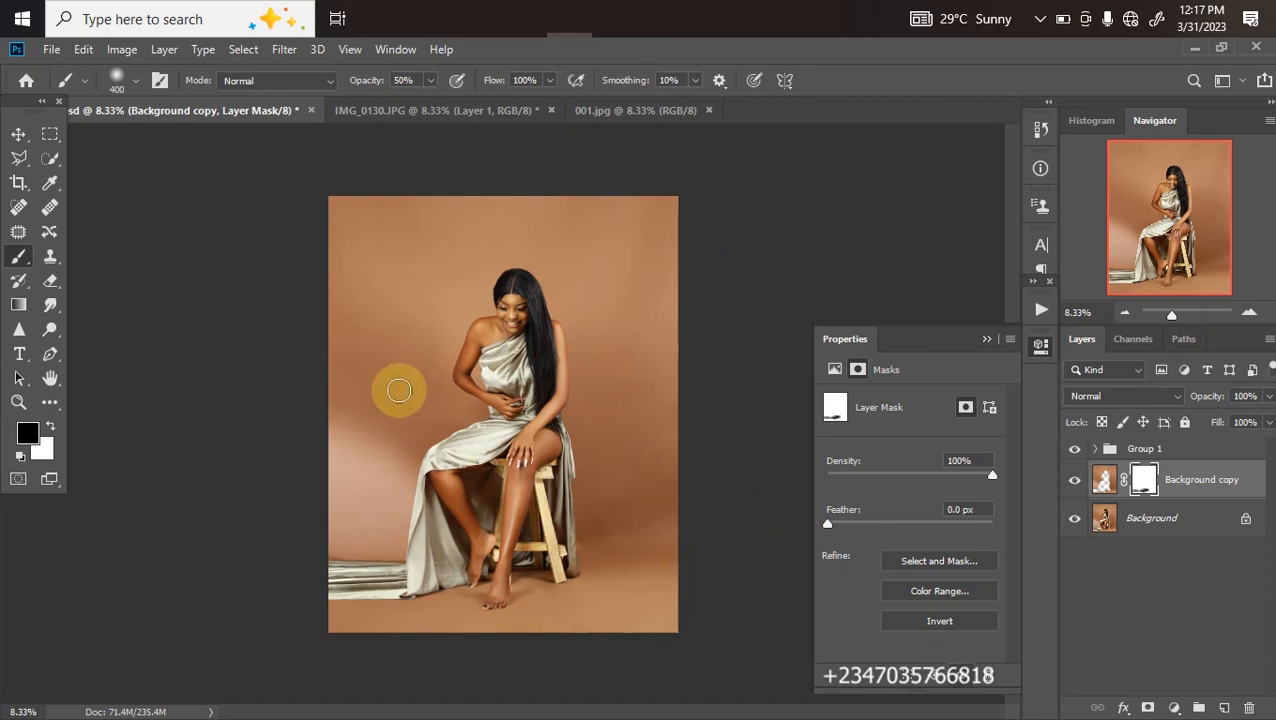
Add a new layer above Background copy and sample the brown backdrop beside the woman as the foreground color
click(1222, 708)
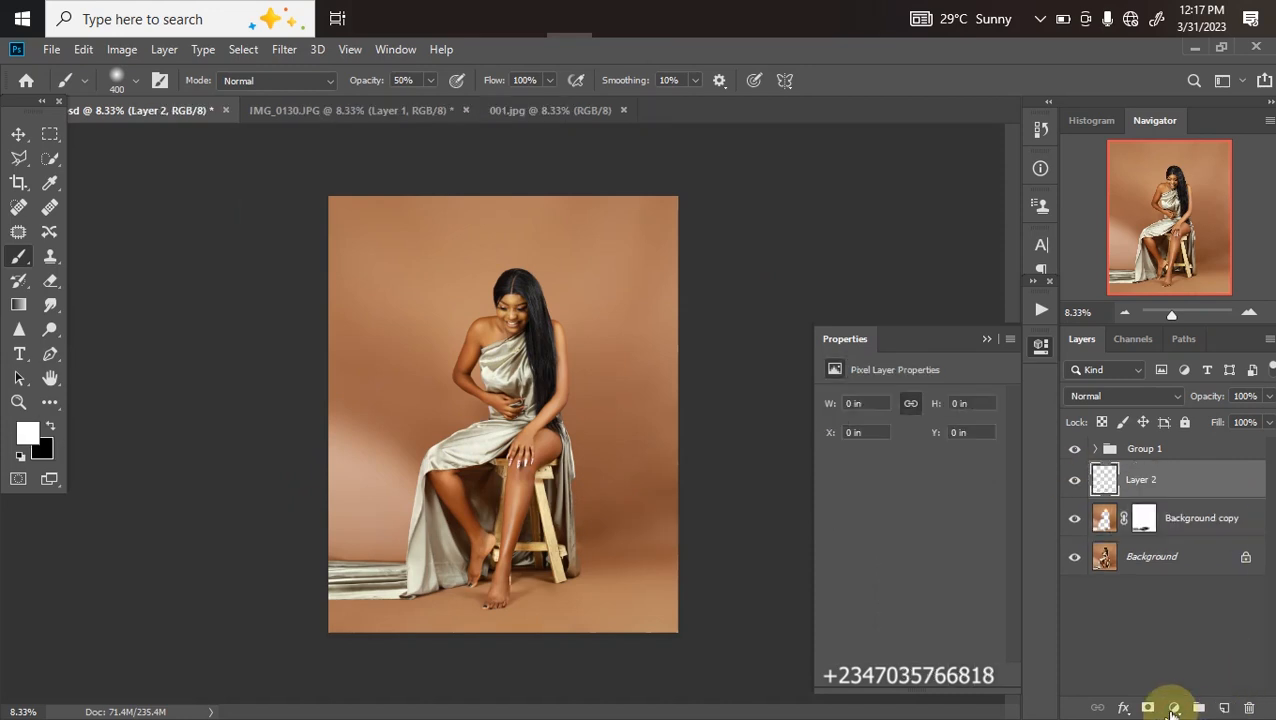
click(28, 438)
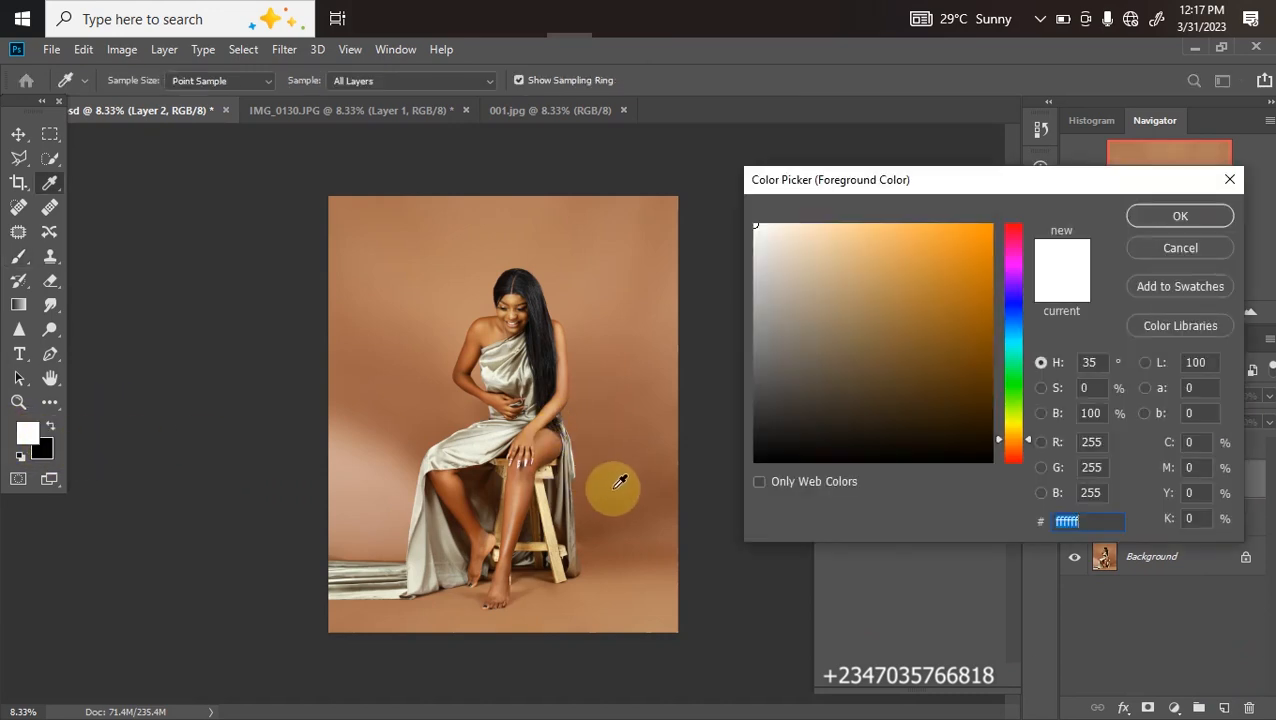
click(605, 487)
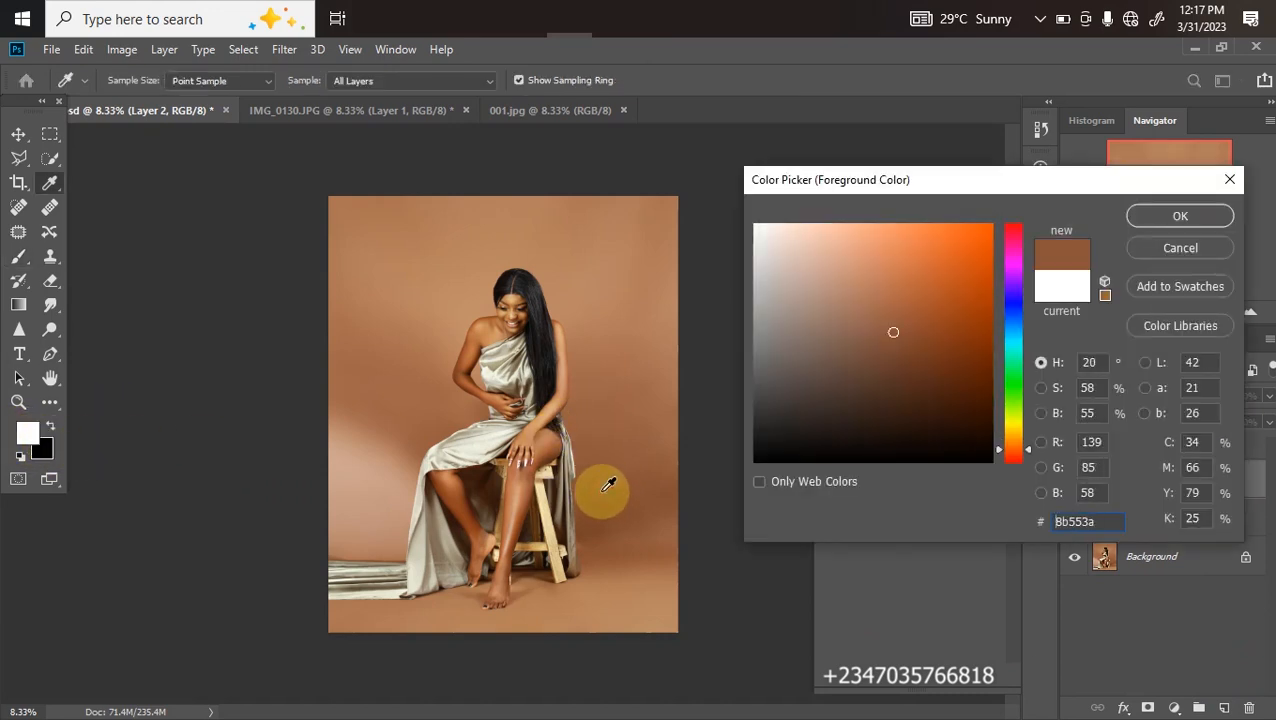
click(432, 411)
click(1133, 218)
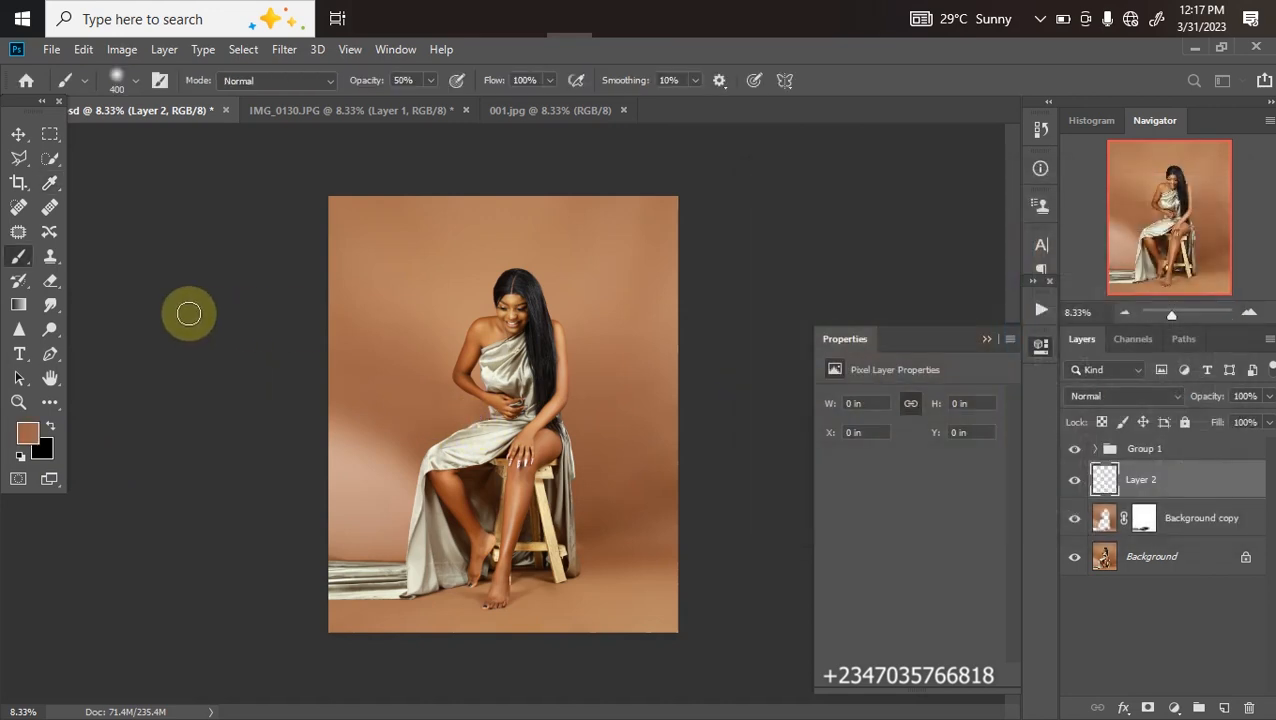
Draw linear brown-to-transparent gradients on Layer 2 inward from the image's left, right and upper edges
click(19, 305)
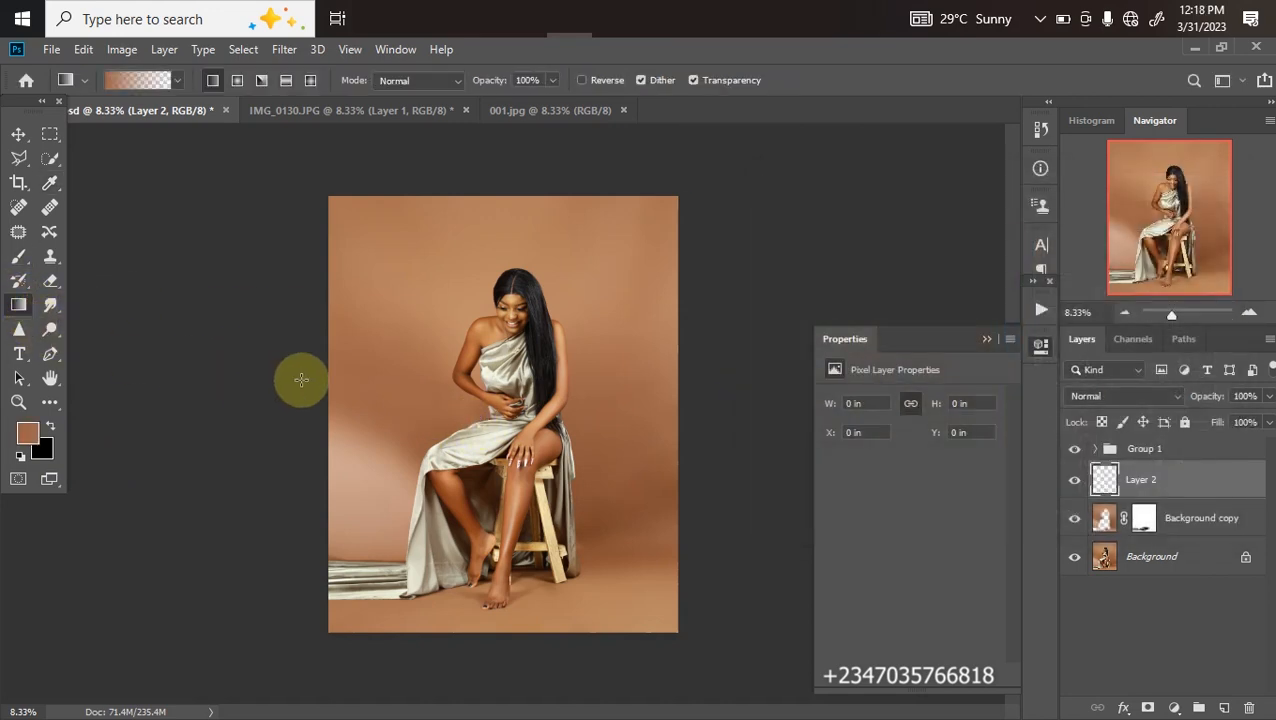
drag(259, 433, 541, 512)
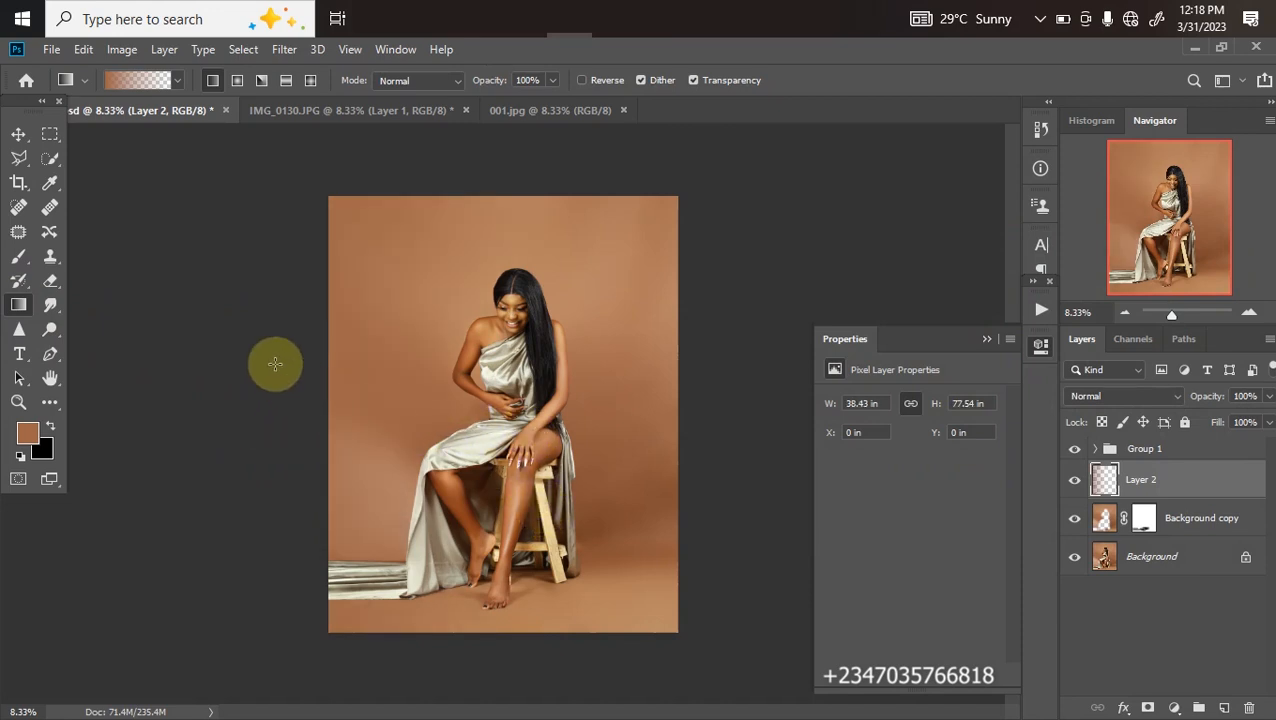
mouse_move(276, 422)
mouse_down()
mouse_move(531, 401)
mouse_move(497, 406)
mouse_up()
drag(780, 343, 566, 399)
drag(492, 142, 528, 395)
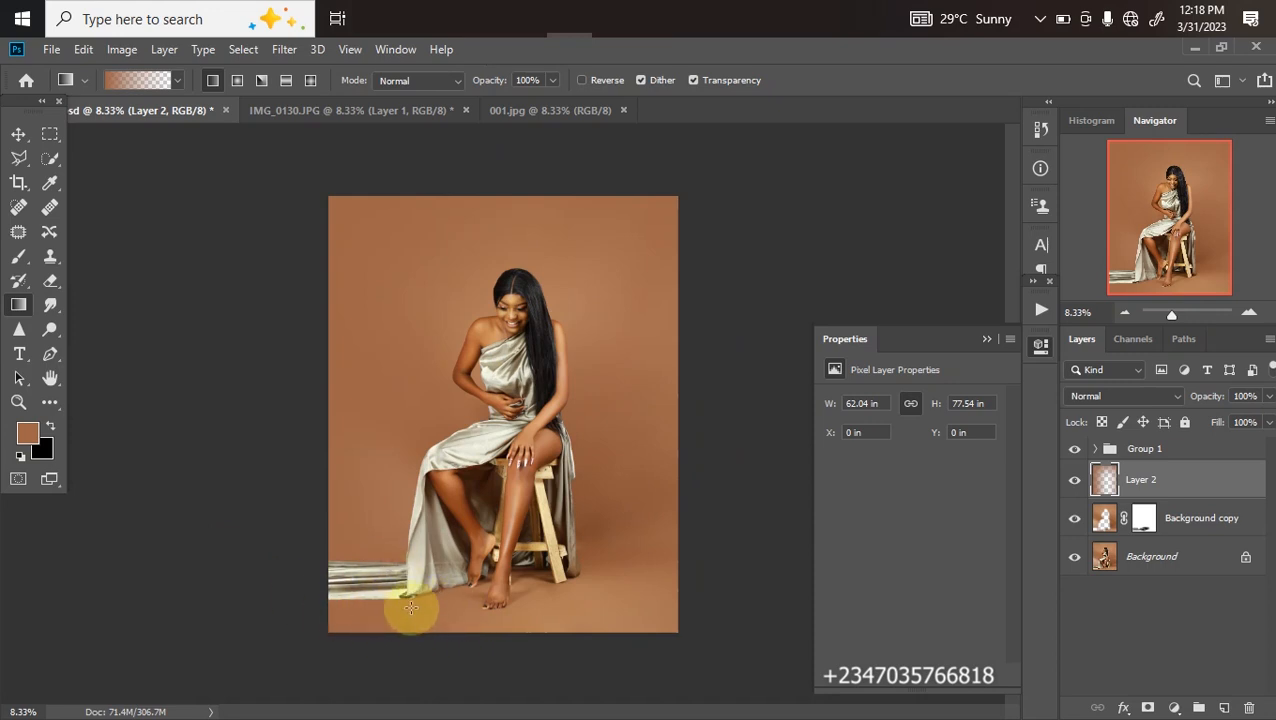
Add a layer mask to Layer 2 and fade out its floor area with upward black-to-transparent gradients
click(1146, 707)
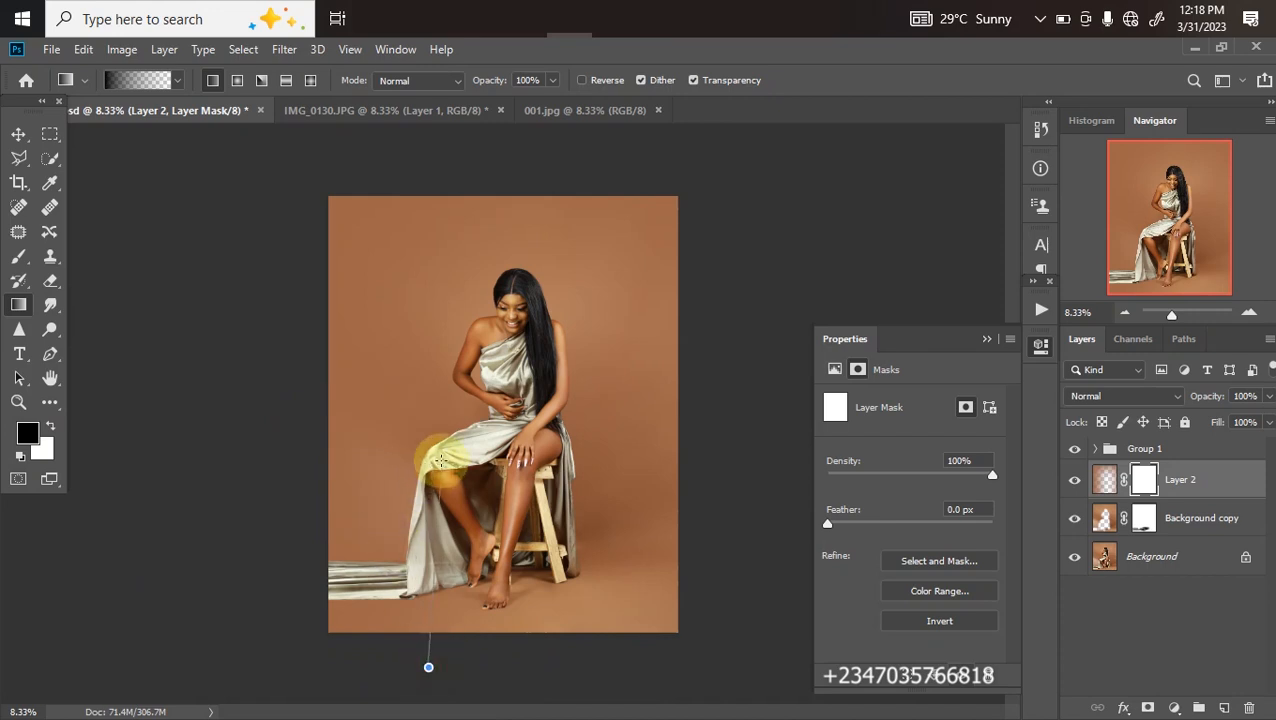
drag(454, 647, 460, 556)
drag(524, 645, 514, 510)
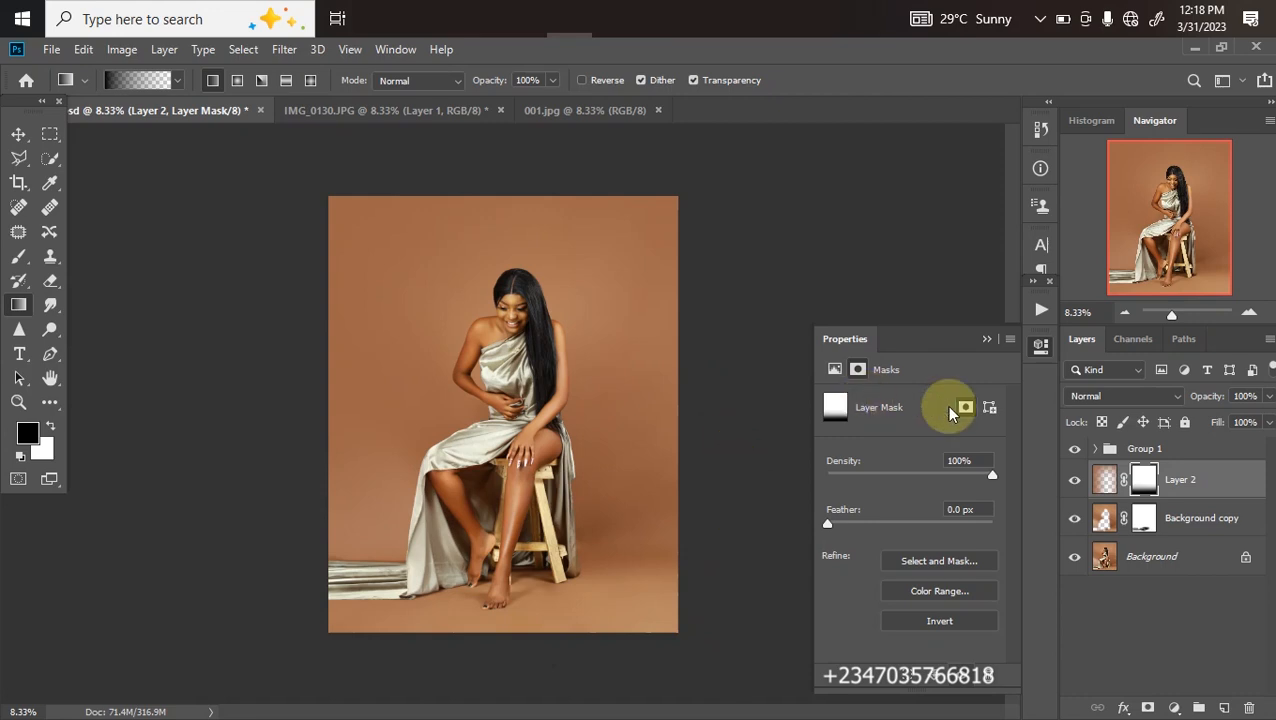
Add a Hue/Saturation adjustment above Layer 2, set Hue to +31 and lower the saturation slightly
click(1173, 707)
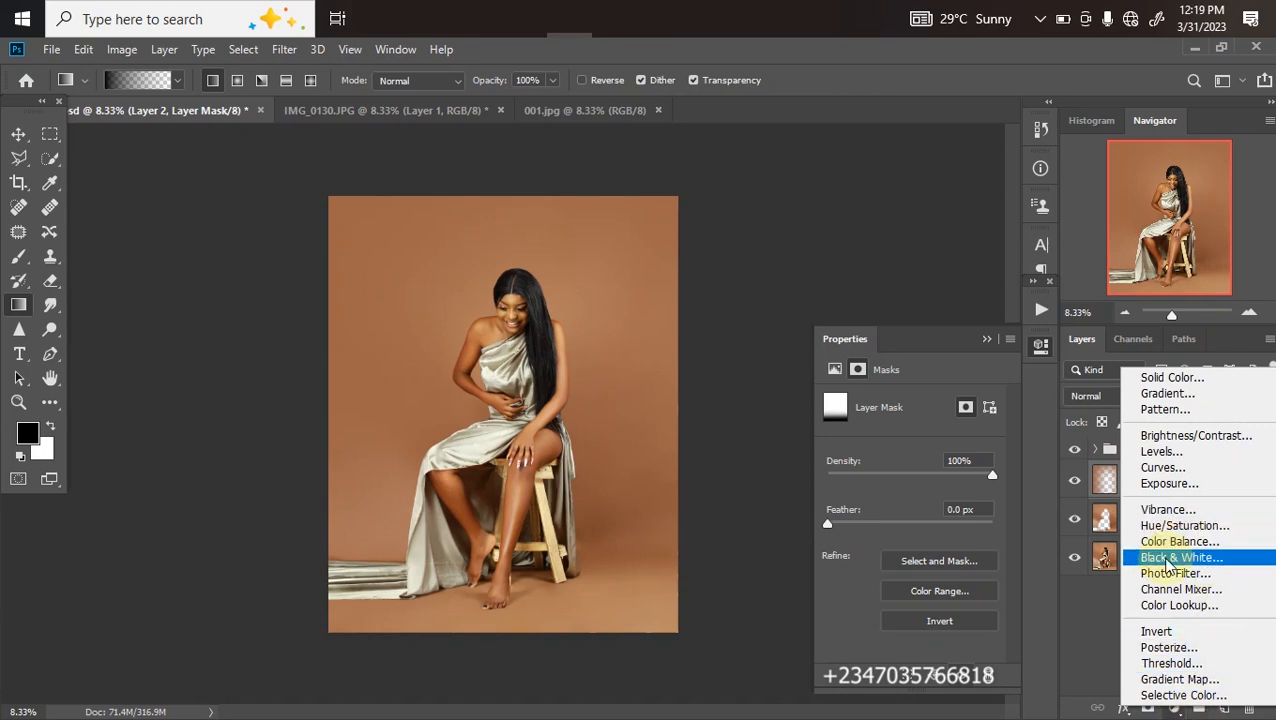
click(1172, 525)
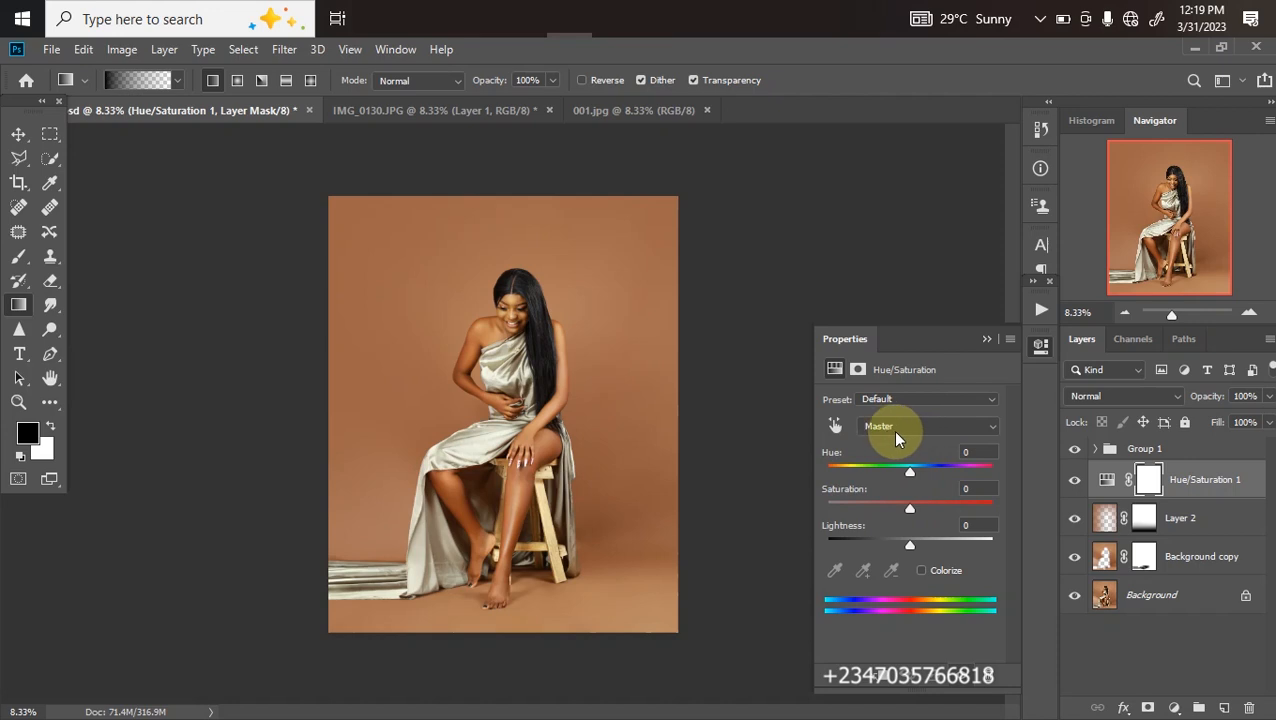
drag(906, 470, 935, 468)
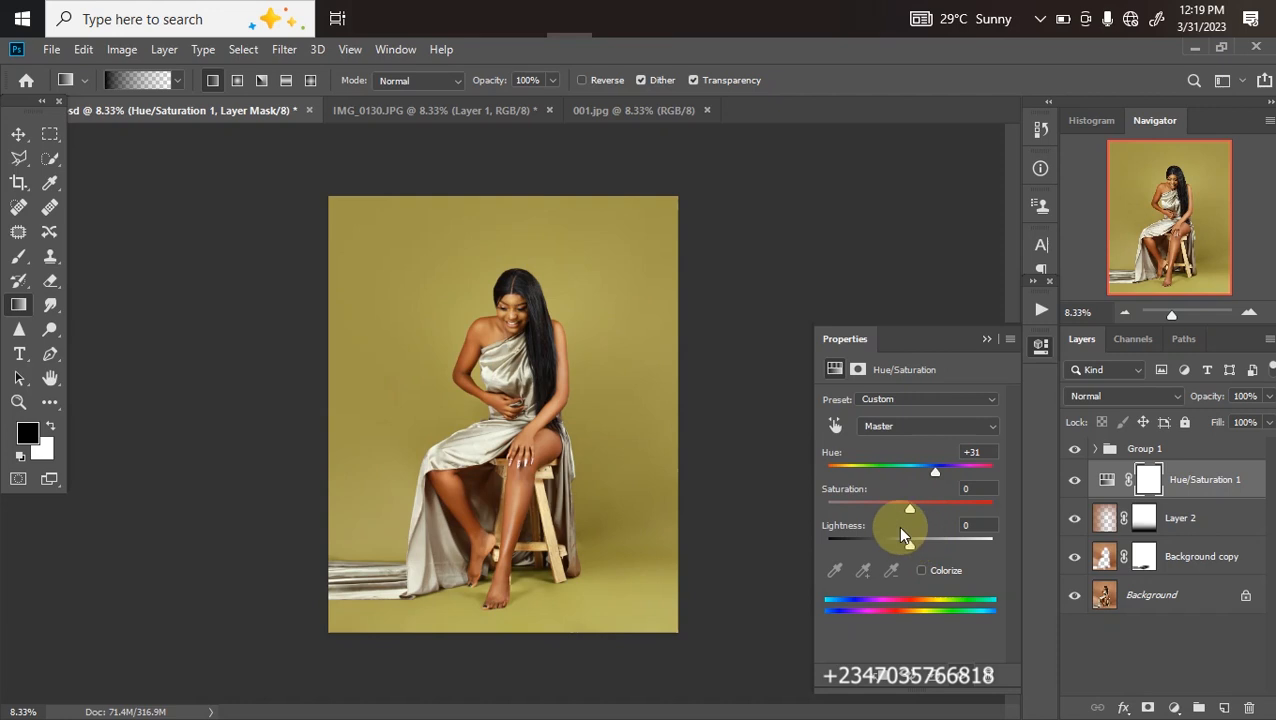
drag(910, 512, 898, 508)
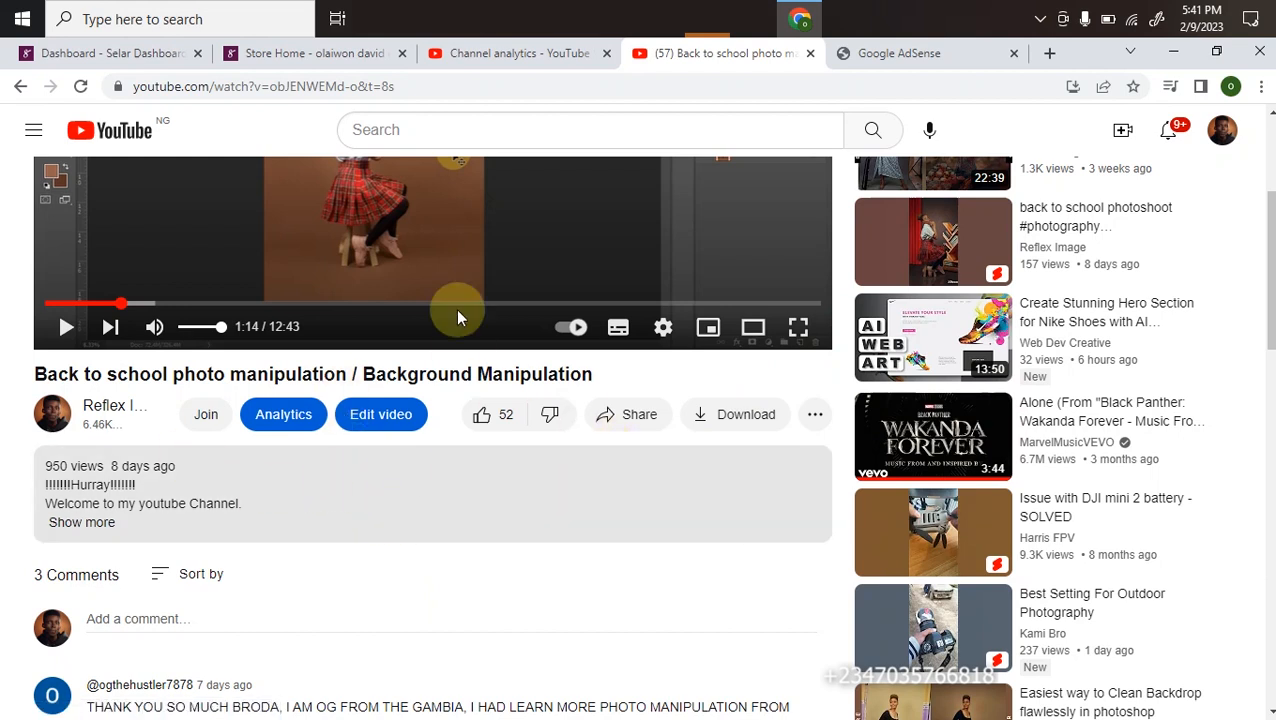
Switch to YouTube in Chrome, expand the description of the back to school photo manipulation video, and examine its links
mouse_move(1270, 284)
mouse_down()
mouse_move(1270, 247)
mouse_move(1270, 308)
mouse_up()
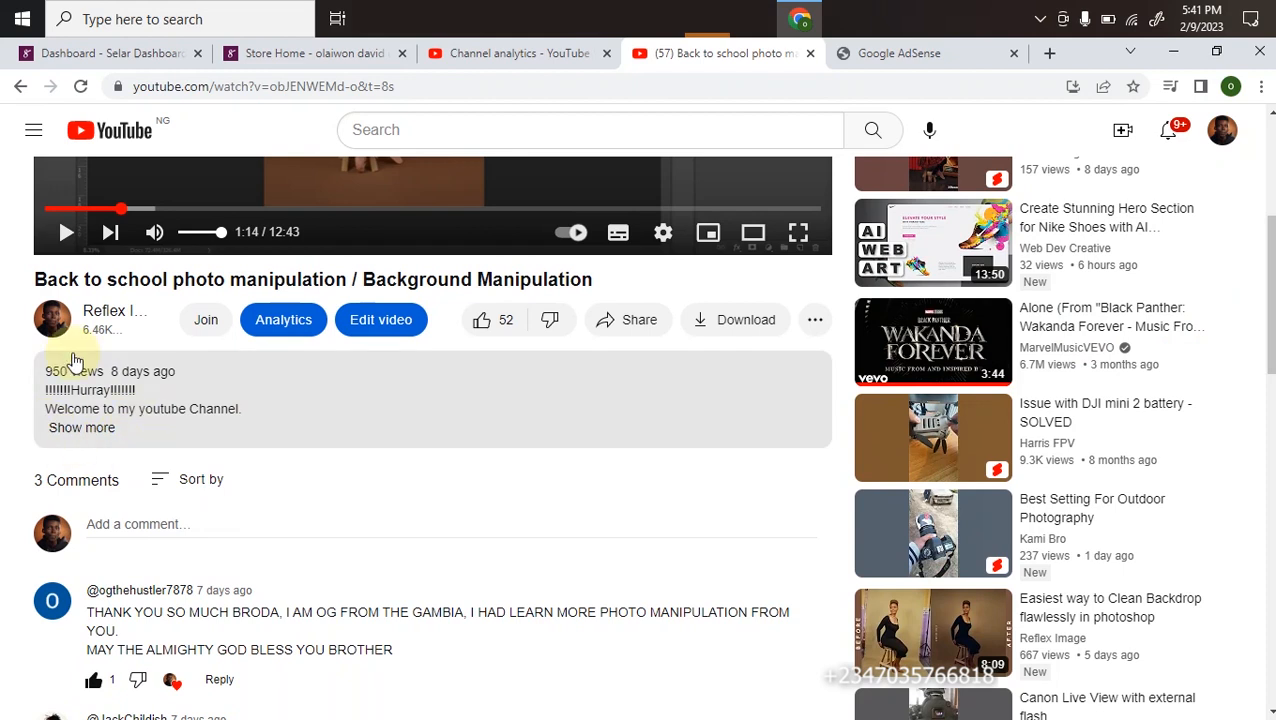
click(81, 427)
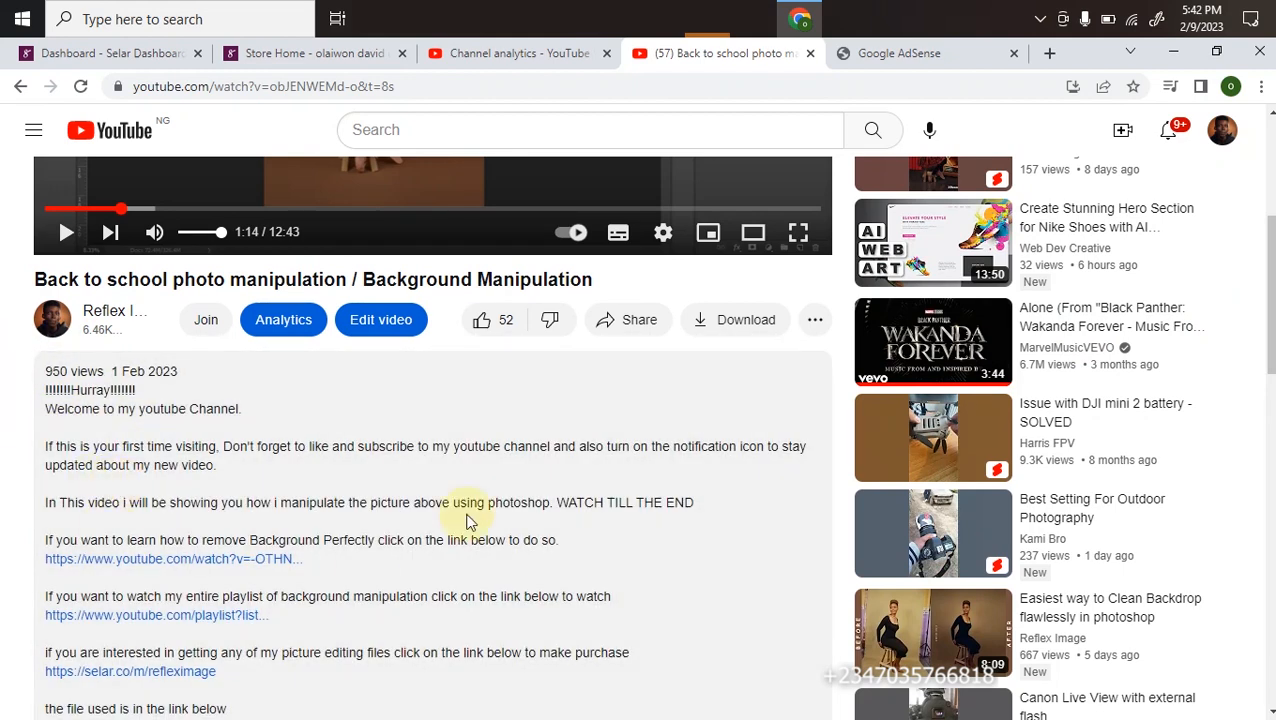
scroll(775, 450, down, 3)
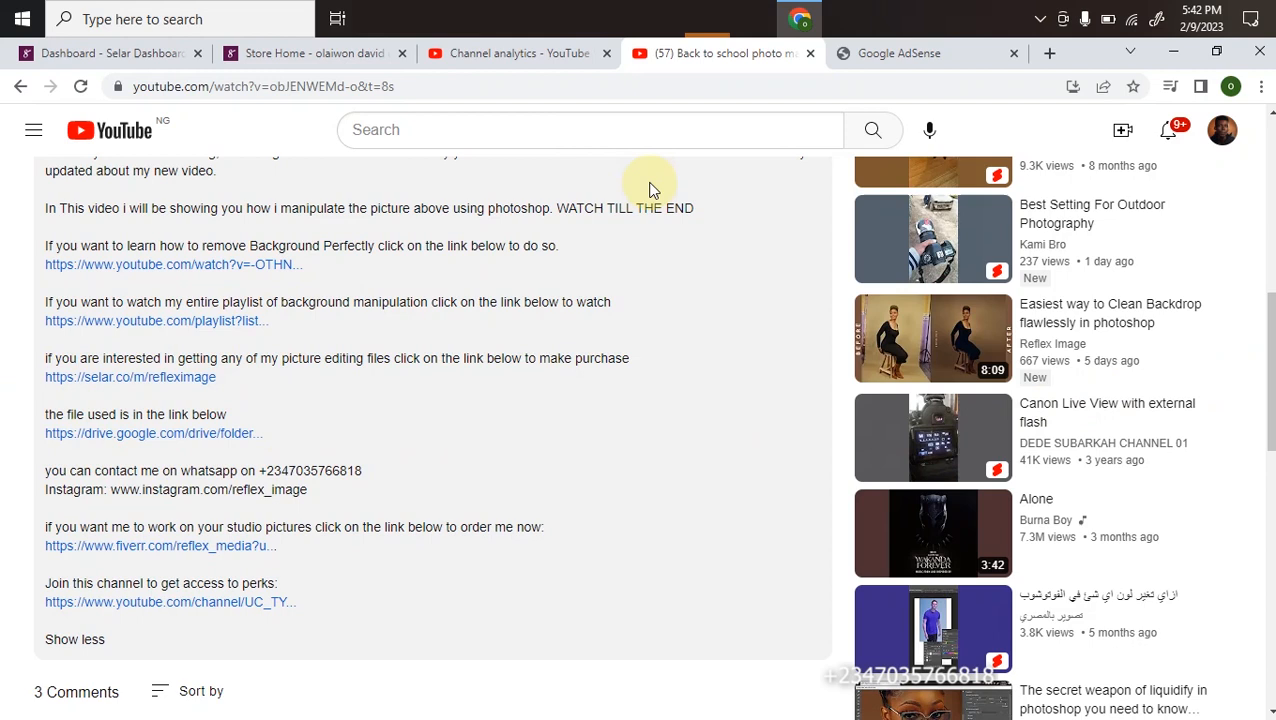
Switch to the Selar store page and examine the featured and complete listings of editing files
click(271, 54)
scroll(448, 430, down, 4)
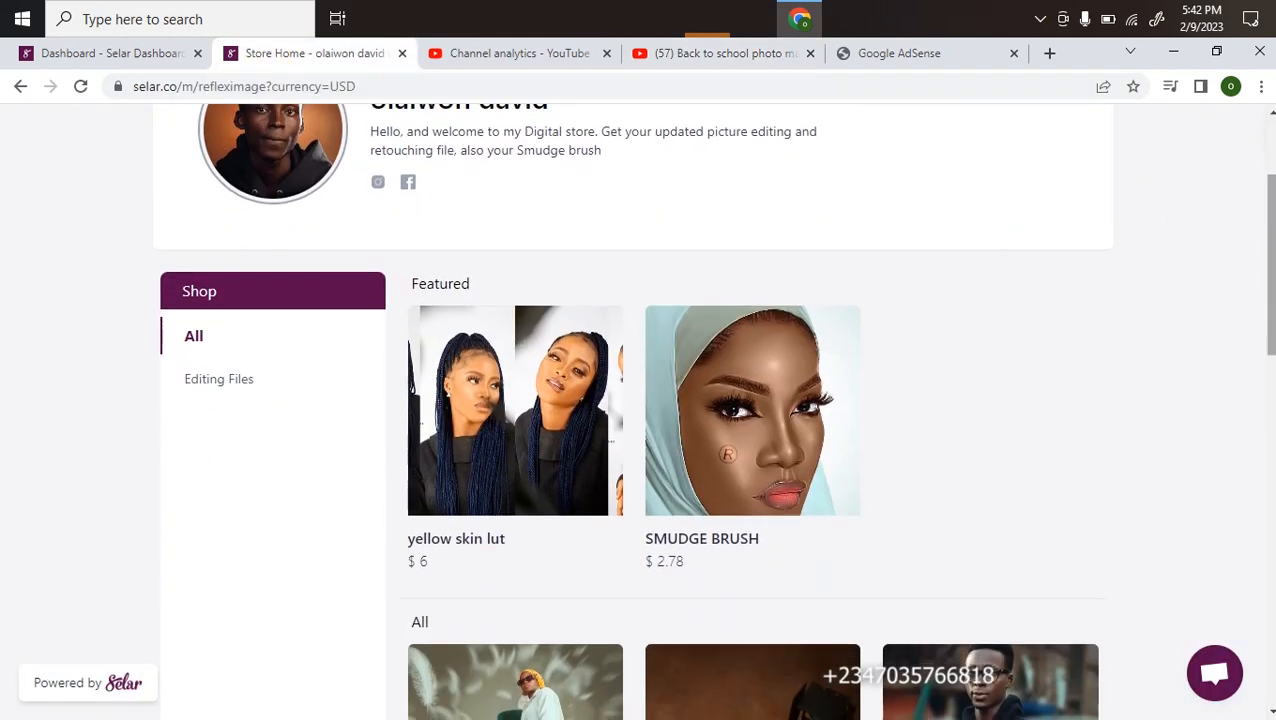
scroll(448, 430, up, 1)
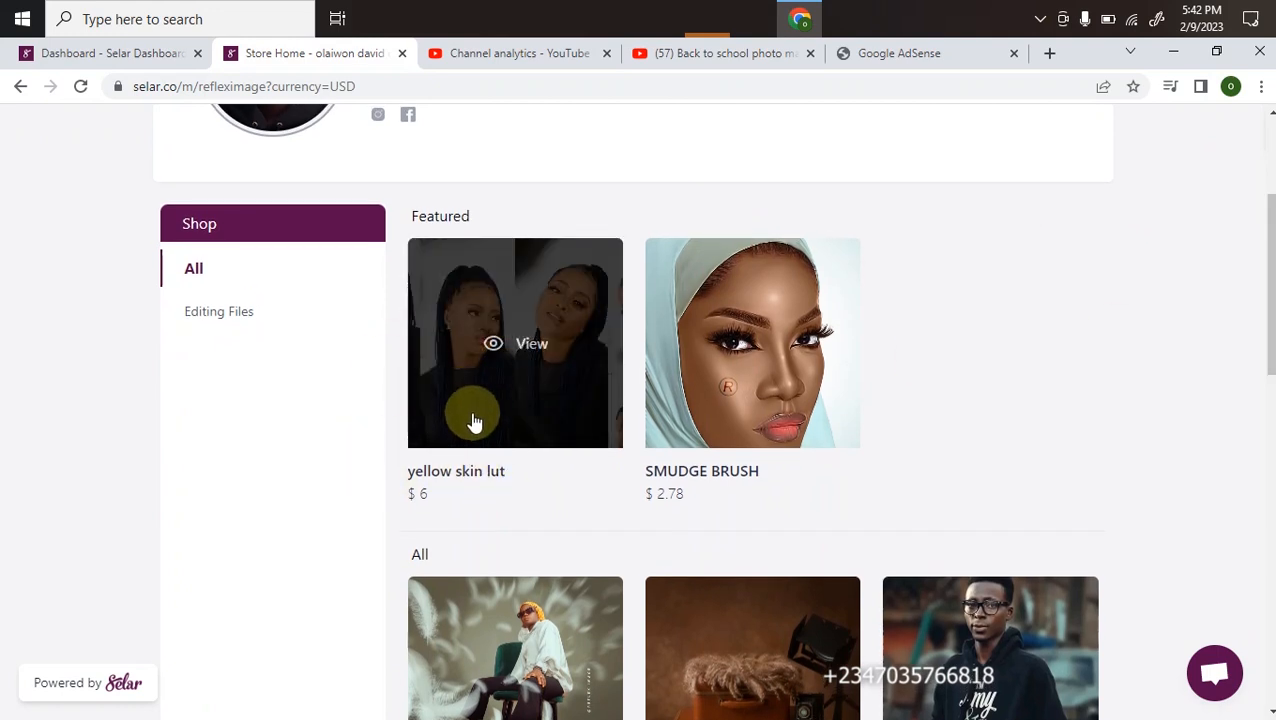
scroll(860, 359, down, 3)
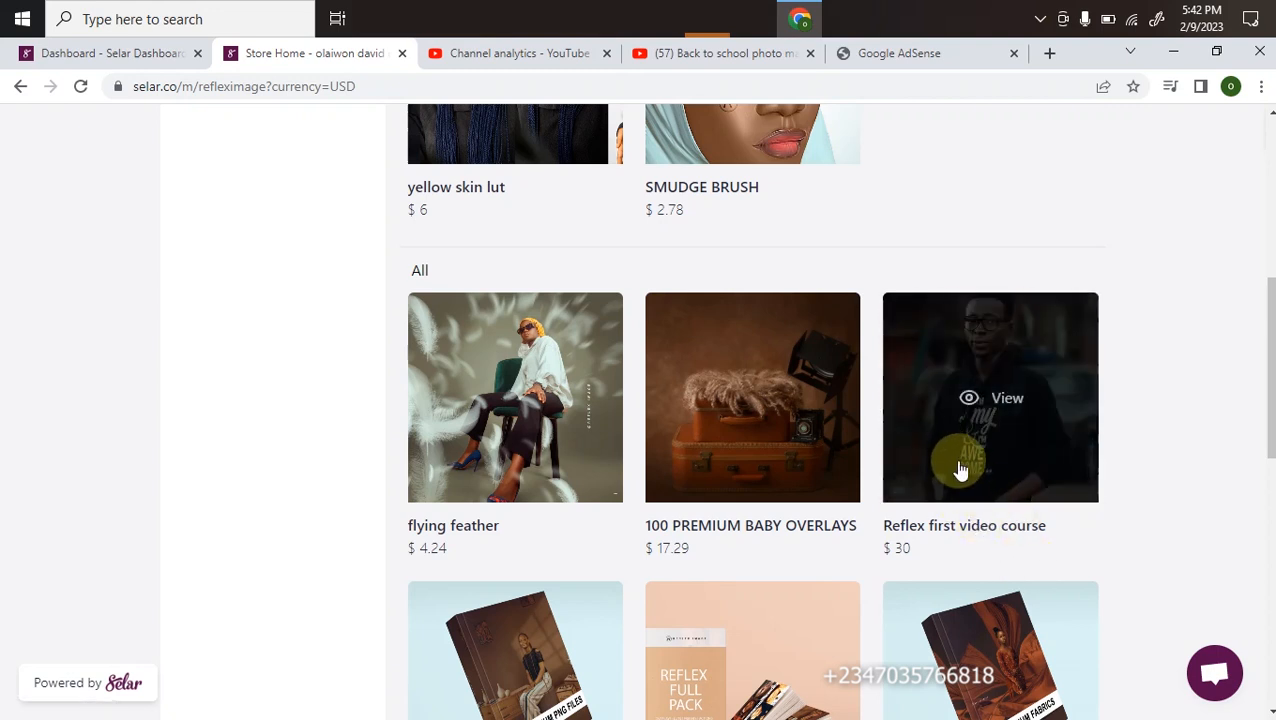
scroll(1125, 407, down, 4)
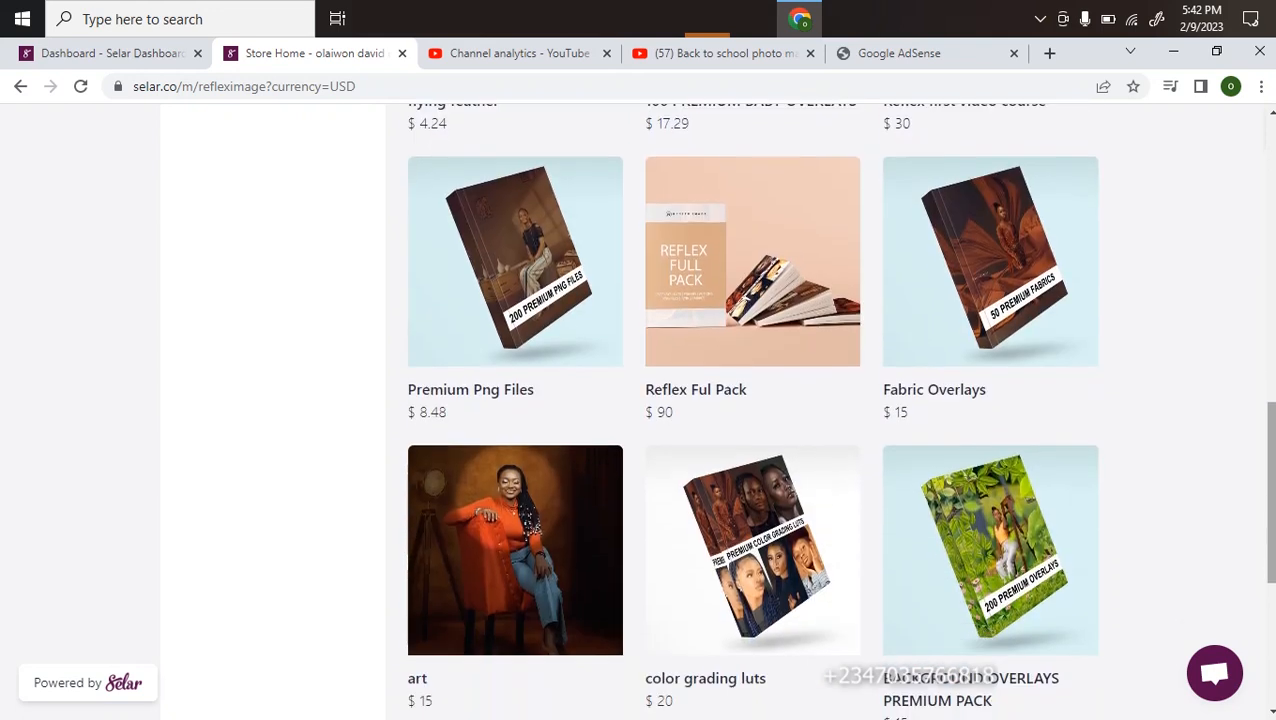
Examine the rest of the Selar store listings down to REFLEX PRESETS, then return to the featured products
scroll(1125, 407, up, 1)
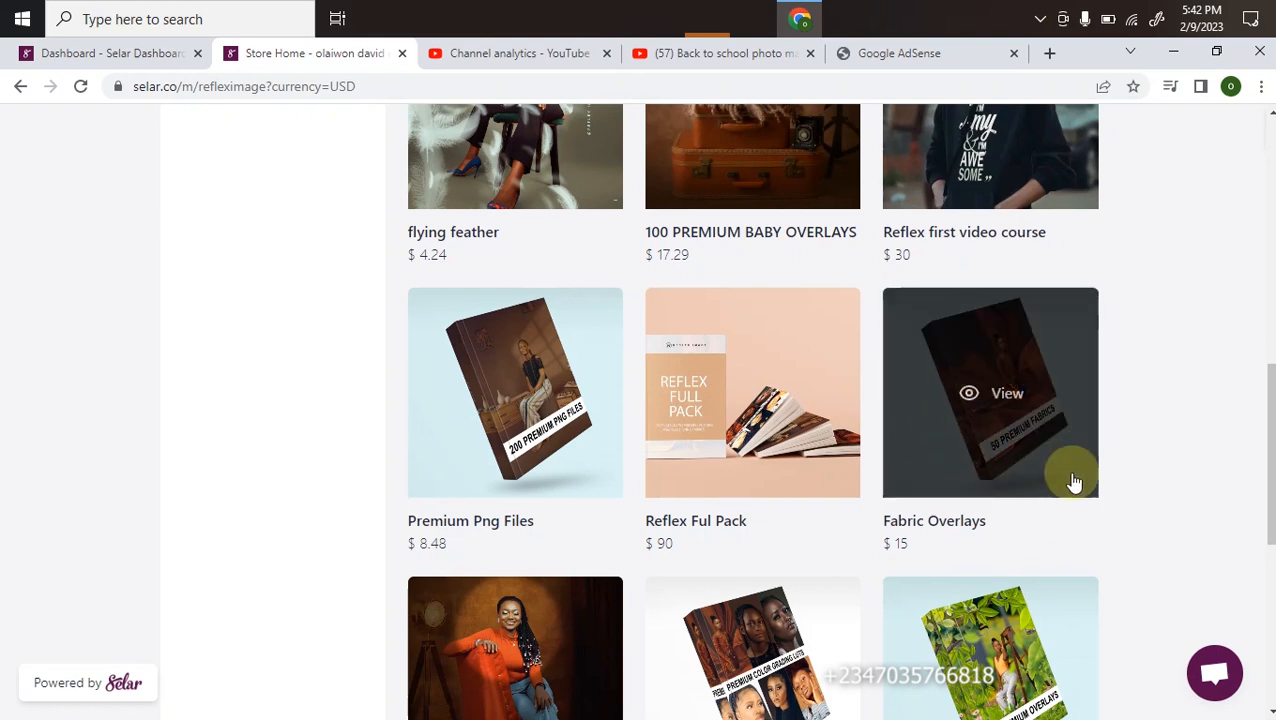
scroll(1177, 509, down, 3)
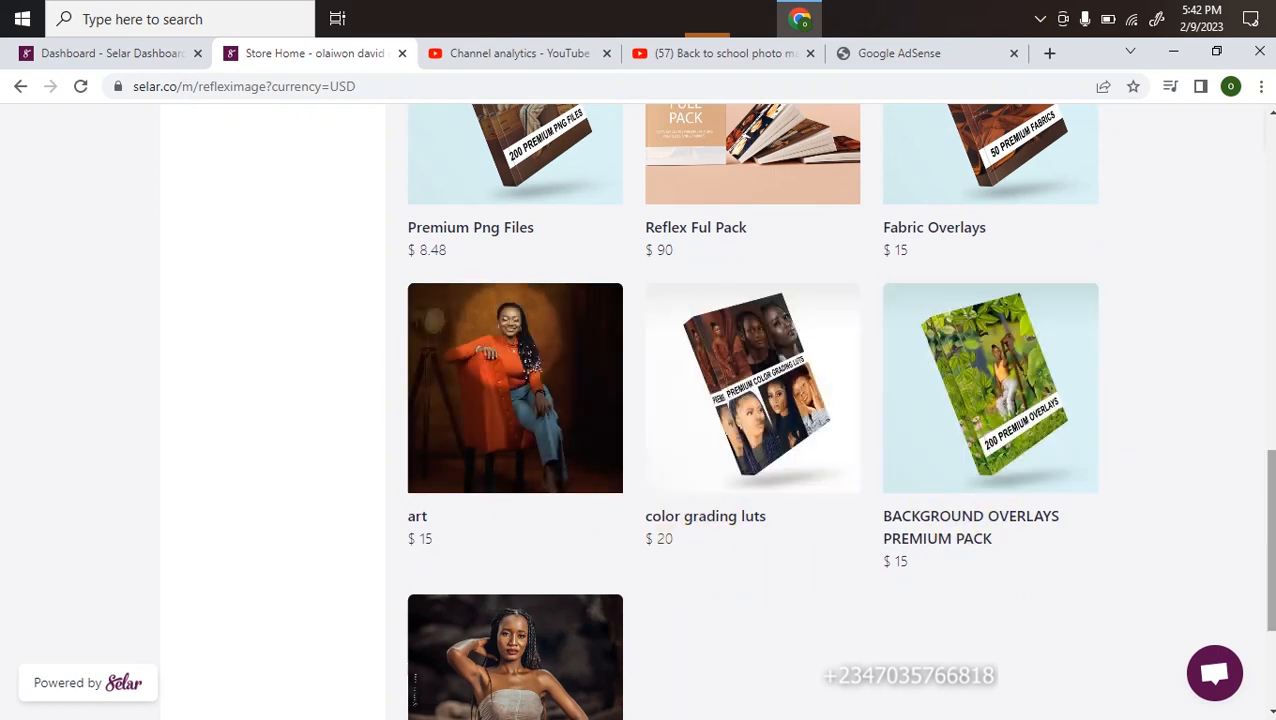
scroll(542, 547, down, 2)
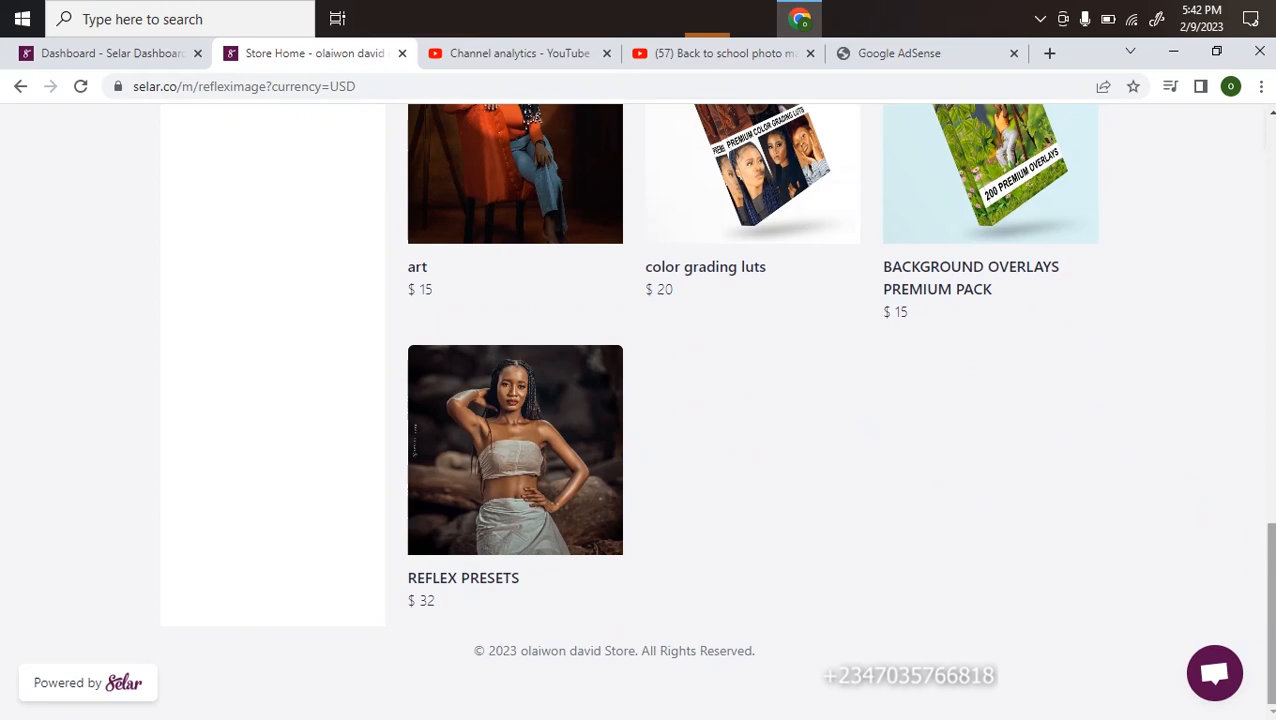
scroll(750, 400, up, 10)
scroll(750, 400, down, 7)
scroll(750, 400, down, 3)
scroll(750, 400, up, 8)
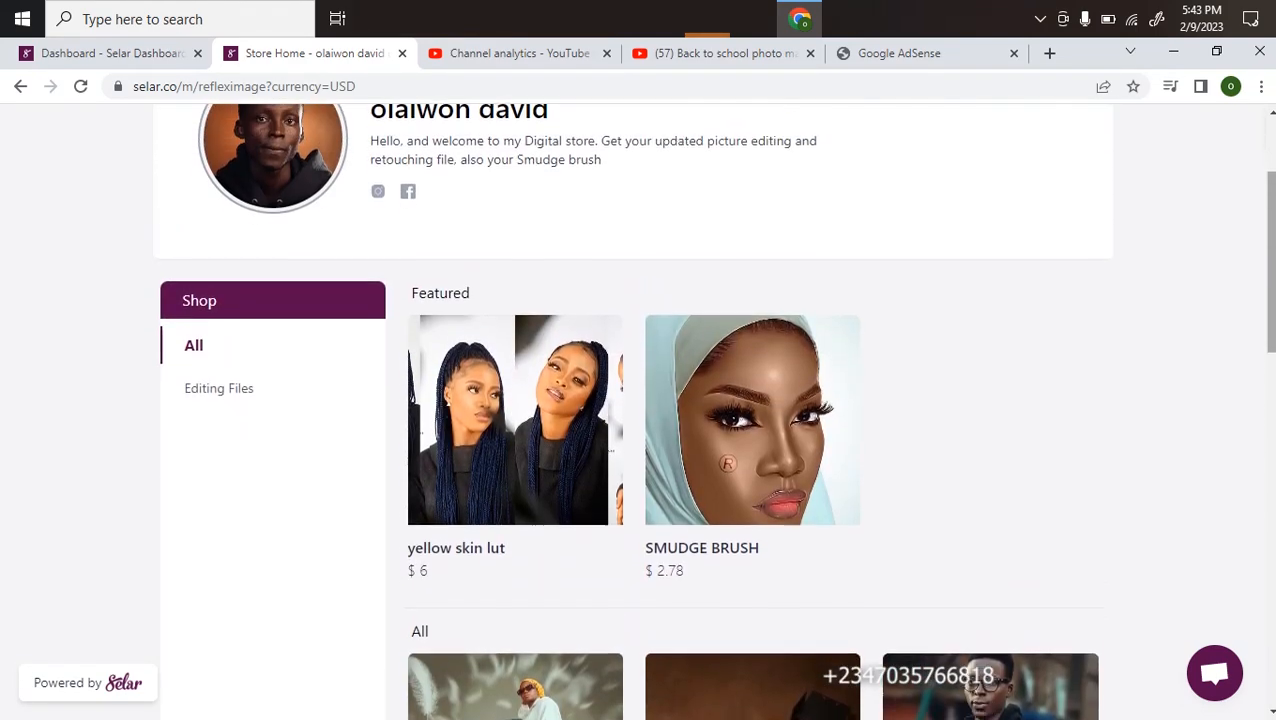
scroll(750, 400, up, 2)
Switch to Photoshop and compare the finished reference 001.jpg with the working portrait document
click(905, 130)
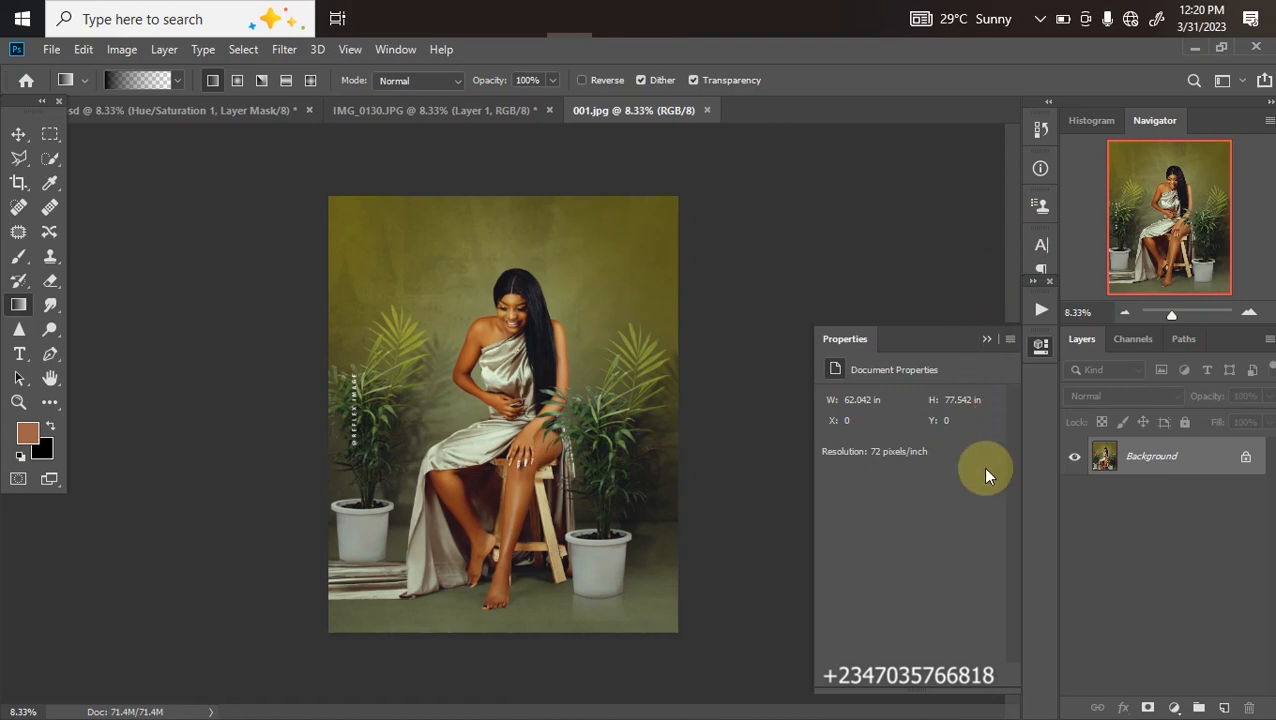
click(245, 110)
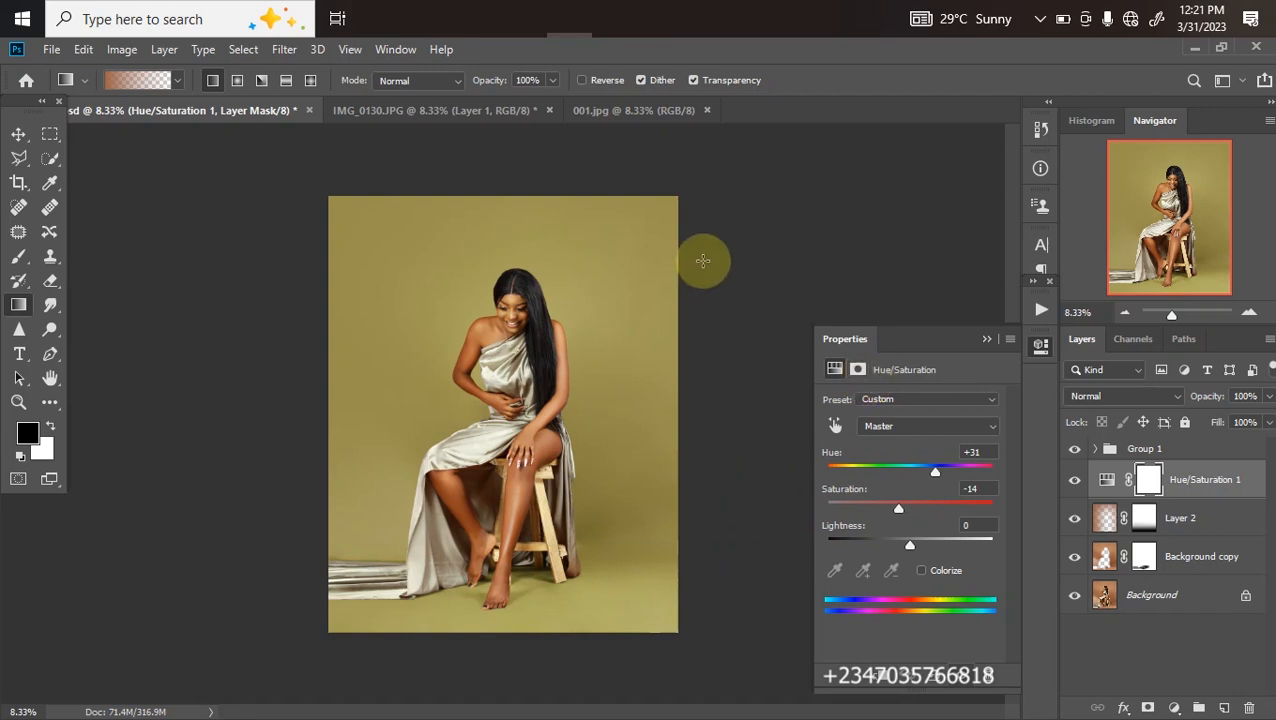
click(638, 112)
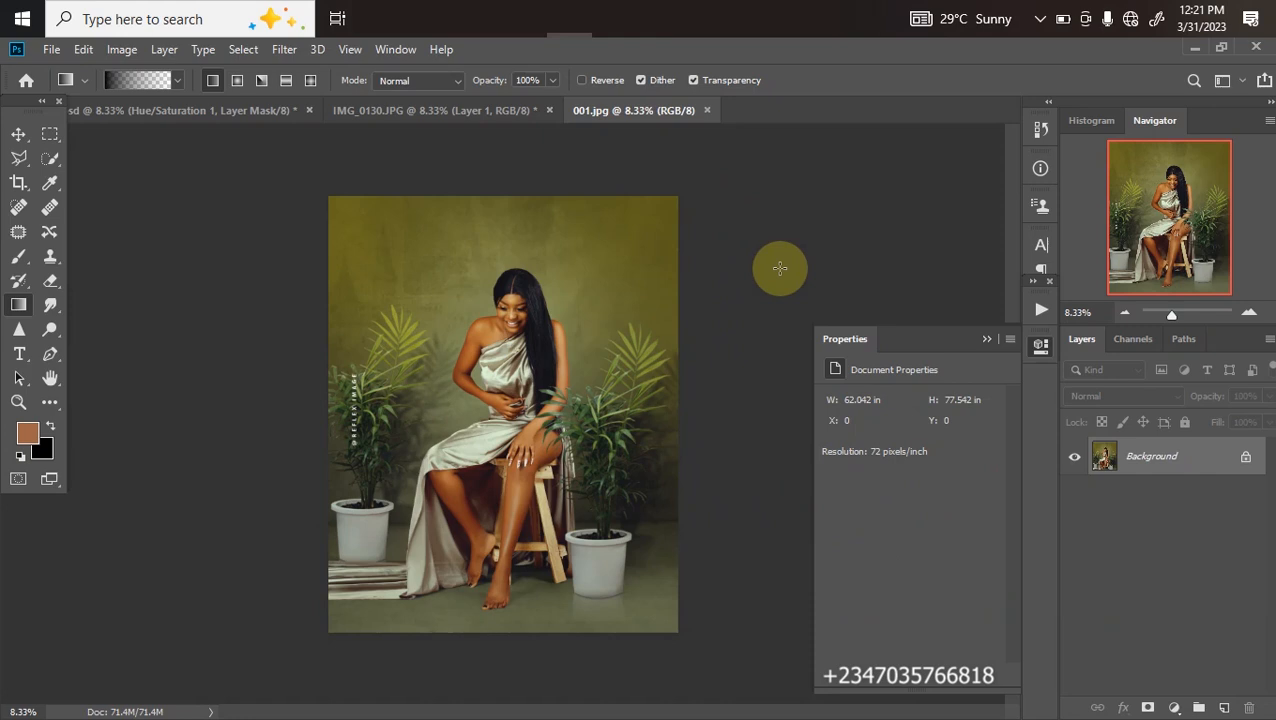
click(263, 116)
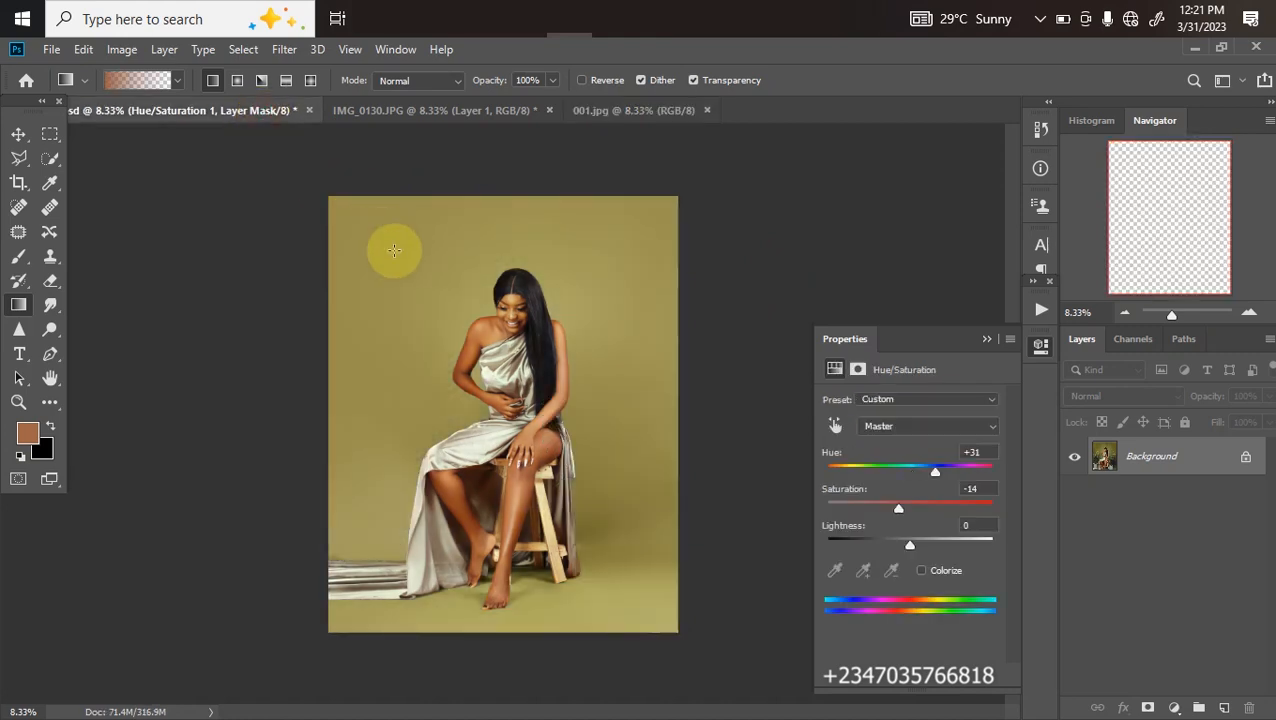
Find the brown textured backdrop image g in the overlay folder and place it into the portrait document
mouse_move(510, 22)
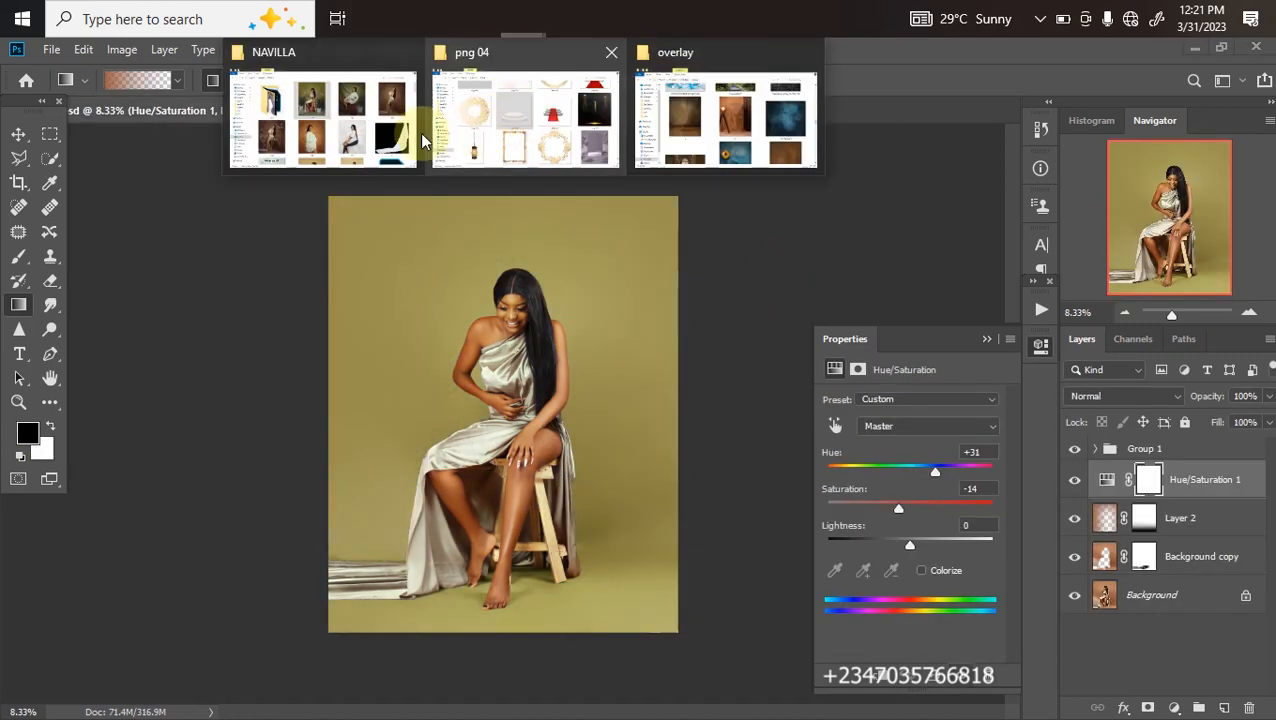
click(650, 133)
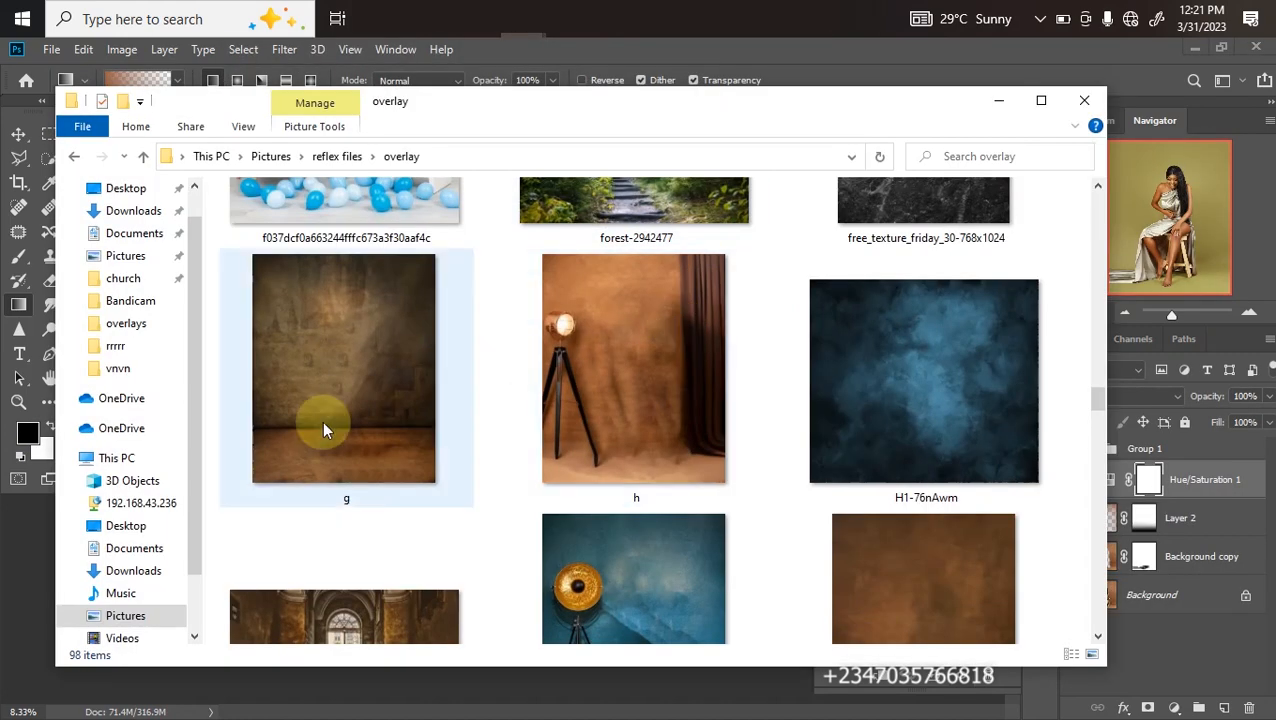
scroll(621, 556, up, 8)
scroll(584, 328, down, 9)
scroll(589, 324, up, 1)
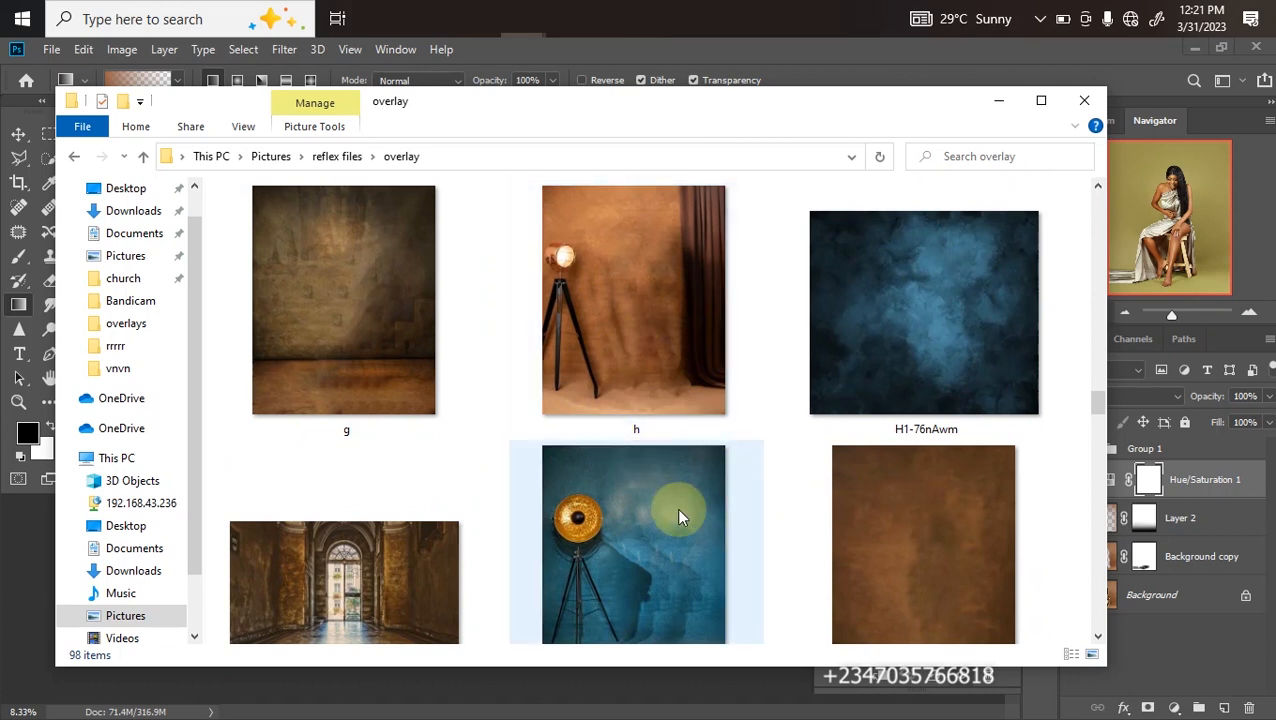
scroll(676, 507, down, 1)
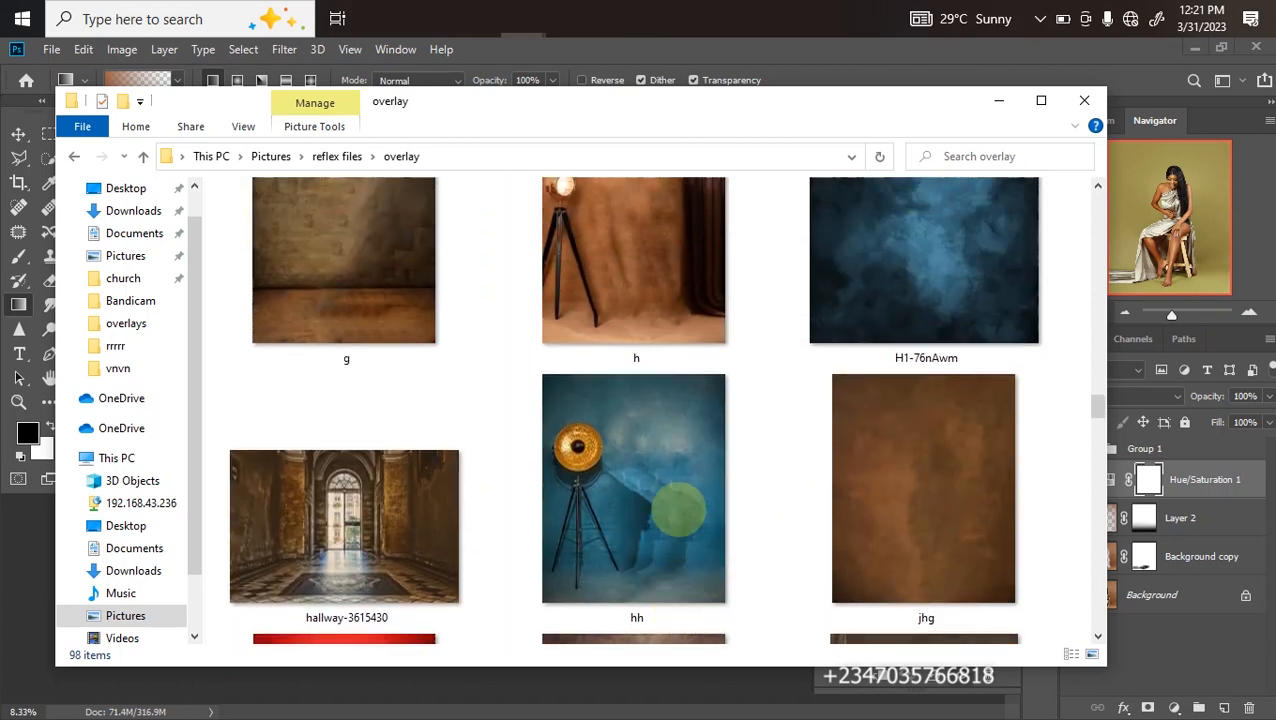
click(360, 295)
drag(333, 275, 664, 450)
Enlarge the placed g texture to about 651% so it covers the whole canvas, and commit the placement
drag(548, 411, 781, 413)
drag(458, 416, 413, 413)
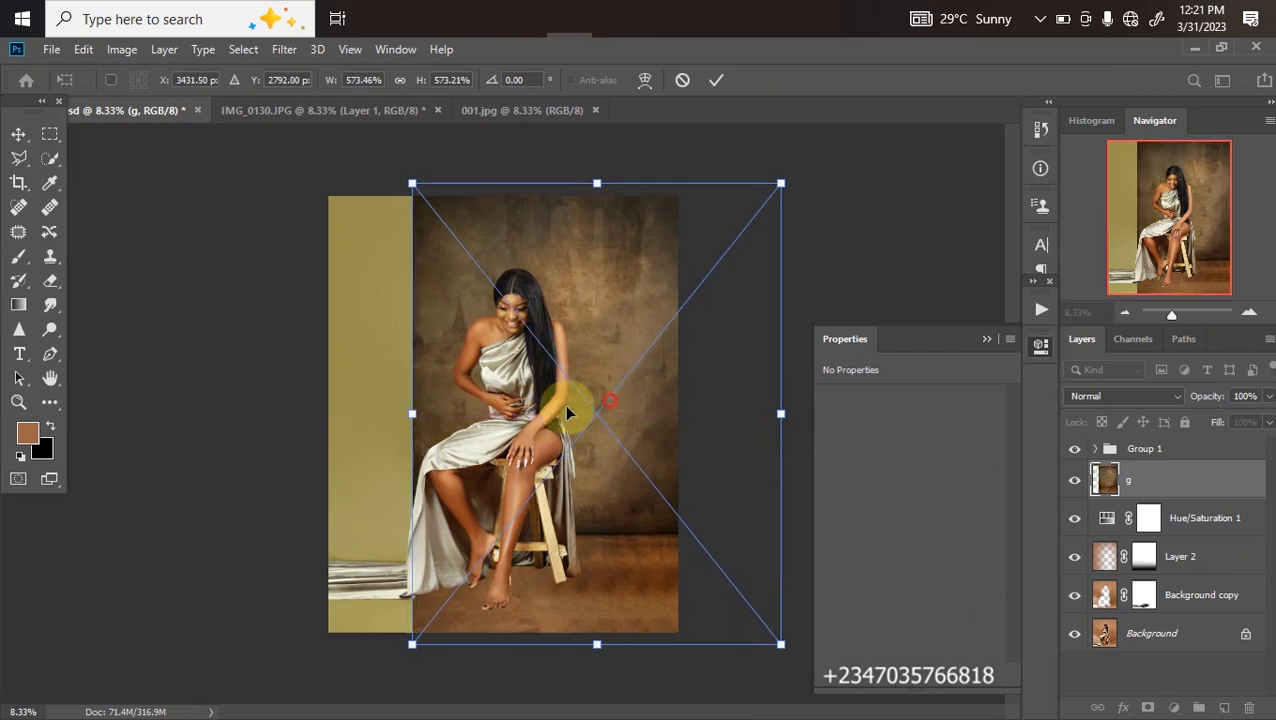
drag(561, 401, 506, 405)
drag(492, 184, 493, 121)
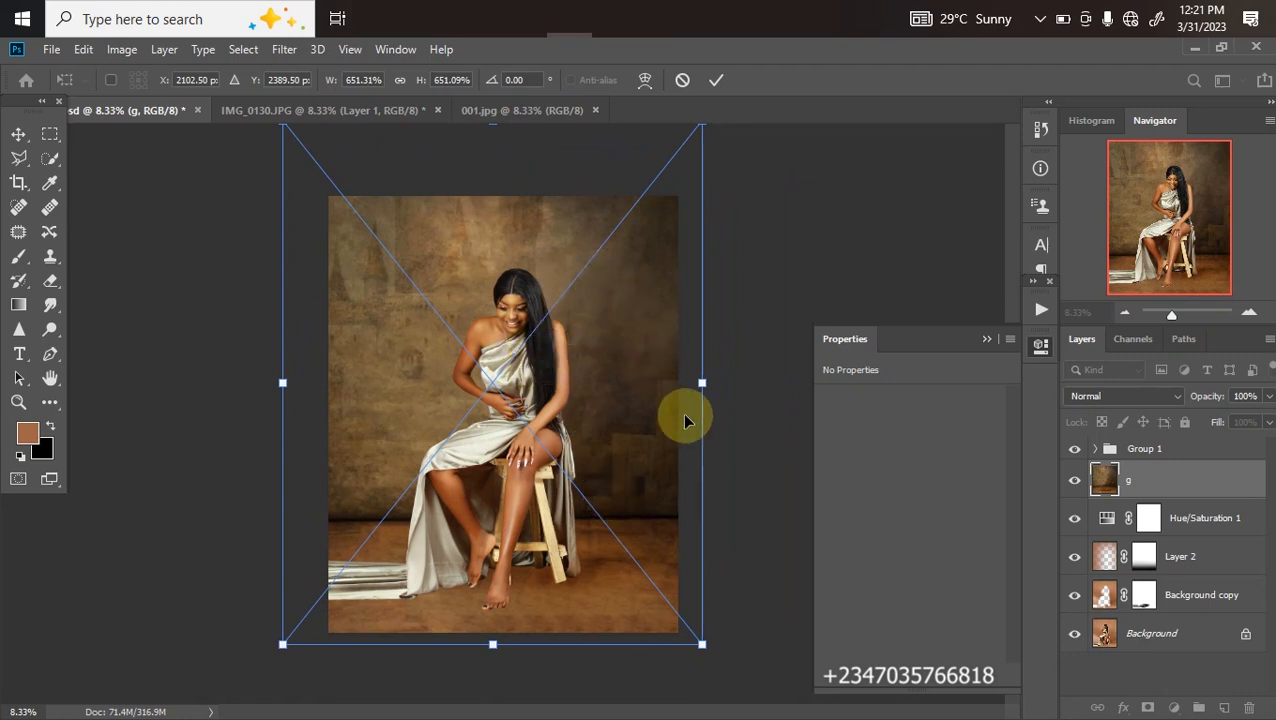
key(g)
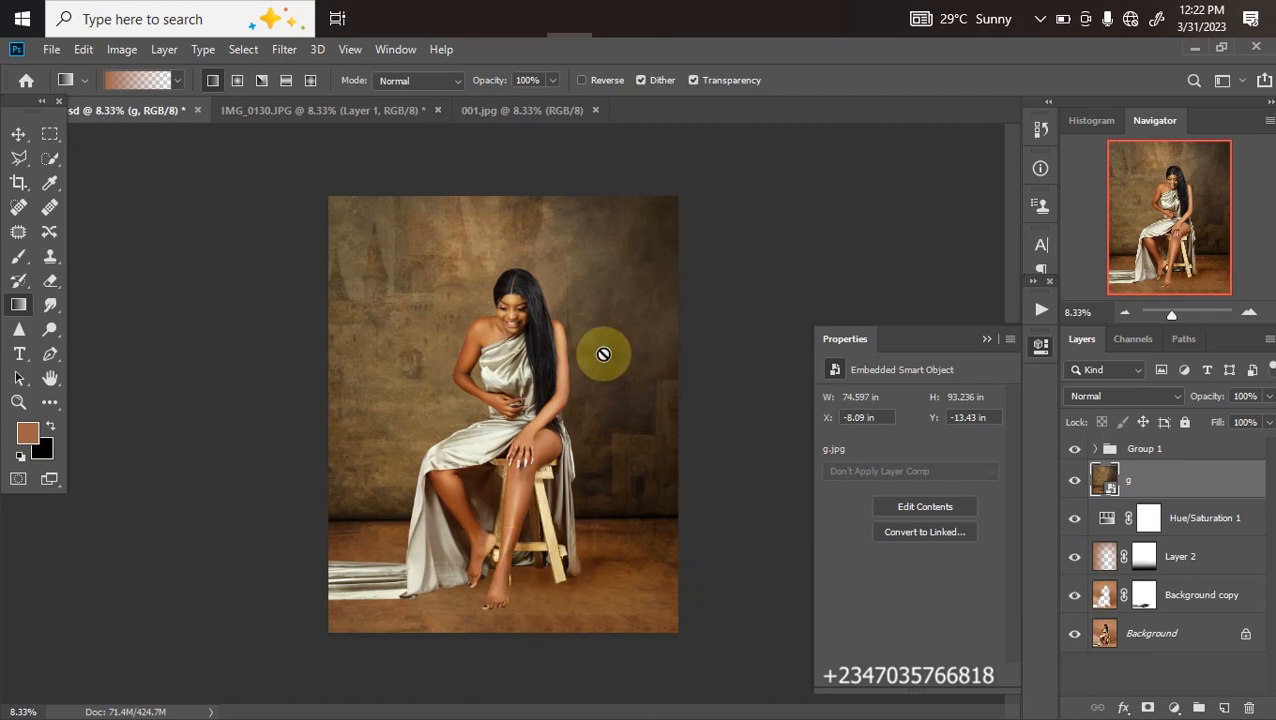
Set the g texture layer's blend mode to Soft Light
click(1124, 397)
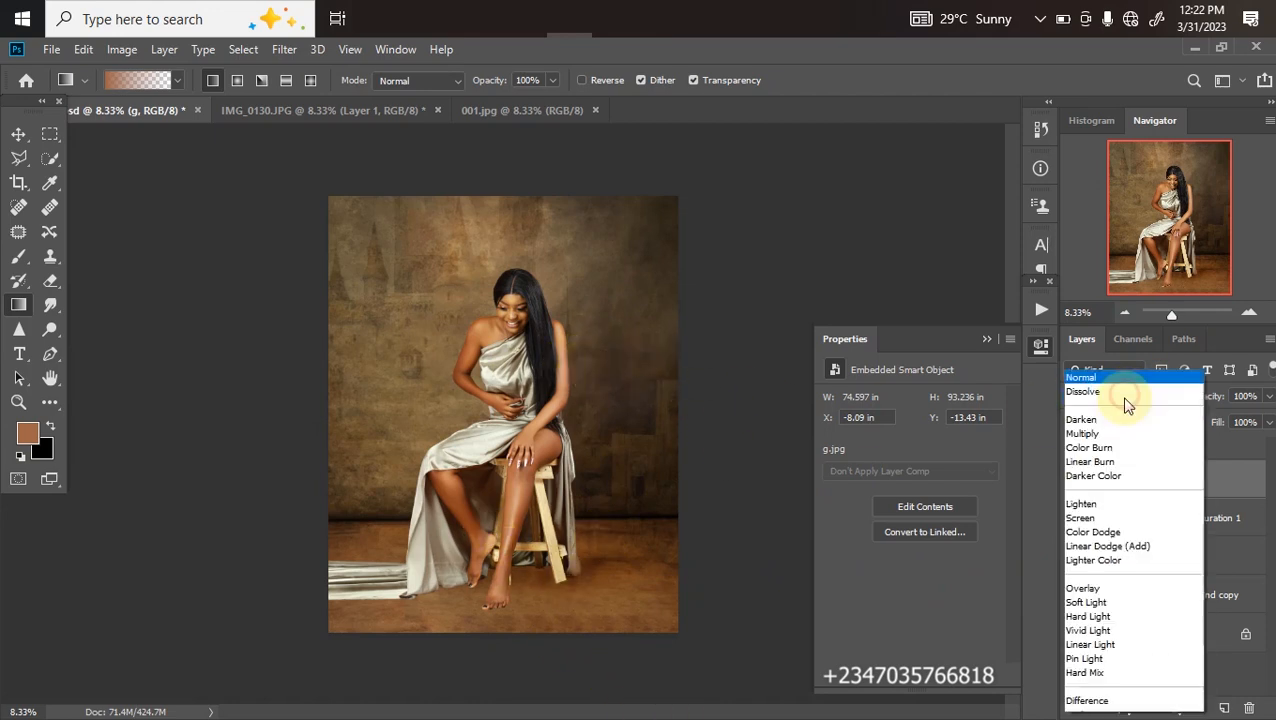
click(1080, 493)
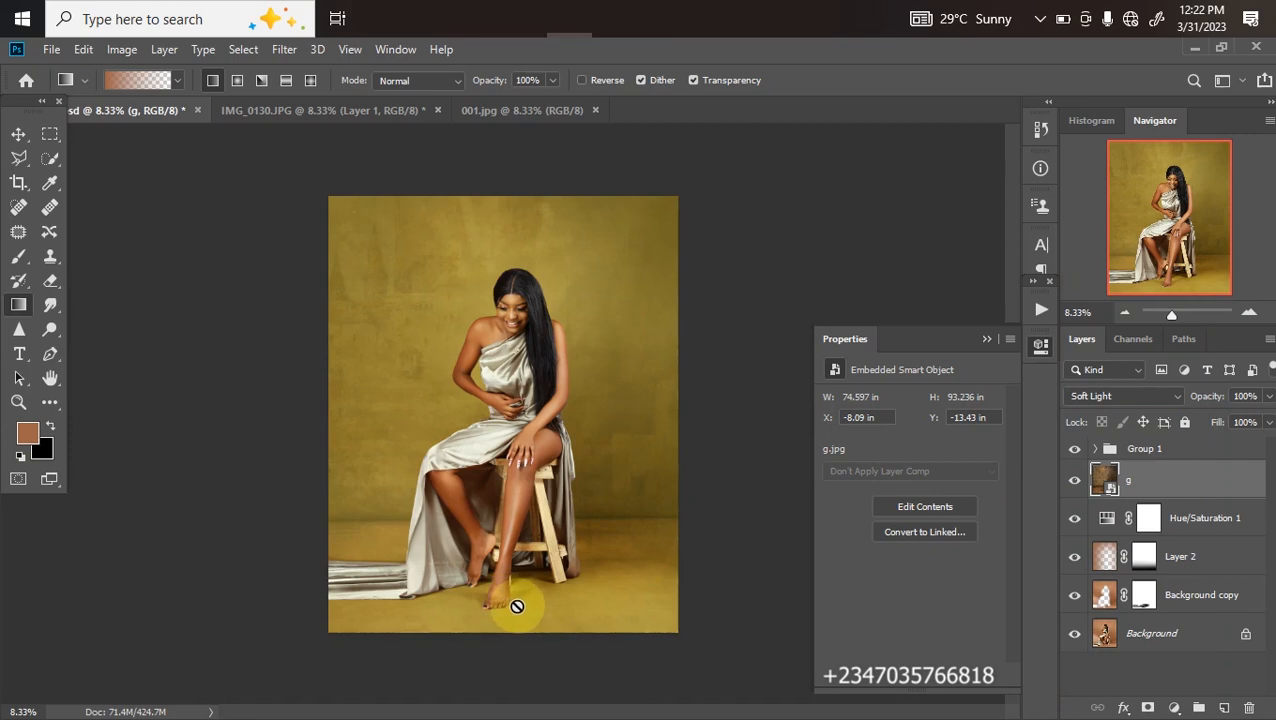
right_click(585, 561)
click(585, 567)
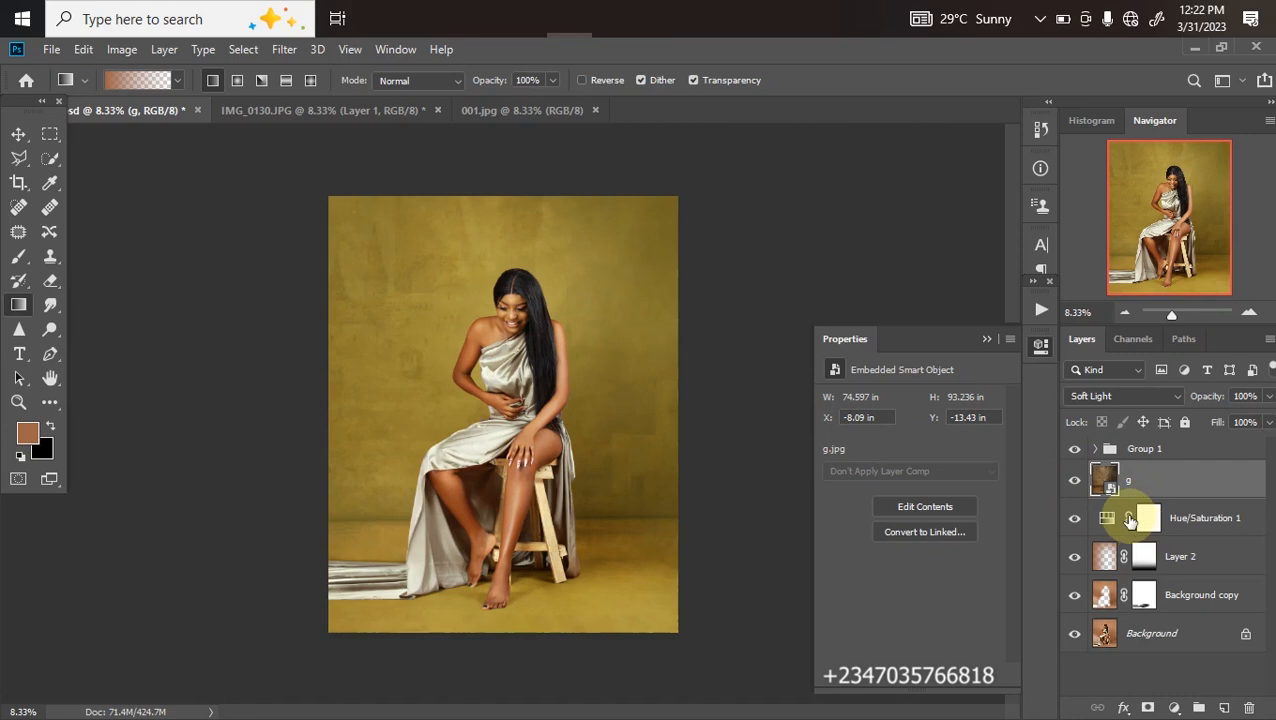
Desaturate the g texture layer with a Hue/Saturation adjustment at Saturation -100
key(ctrl+u)
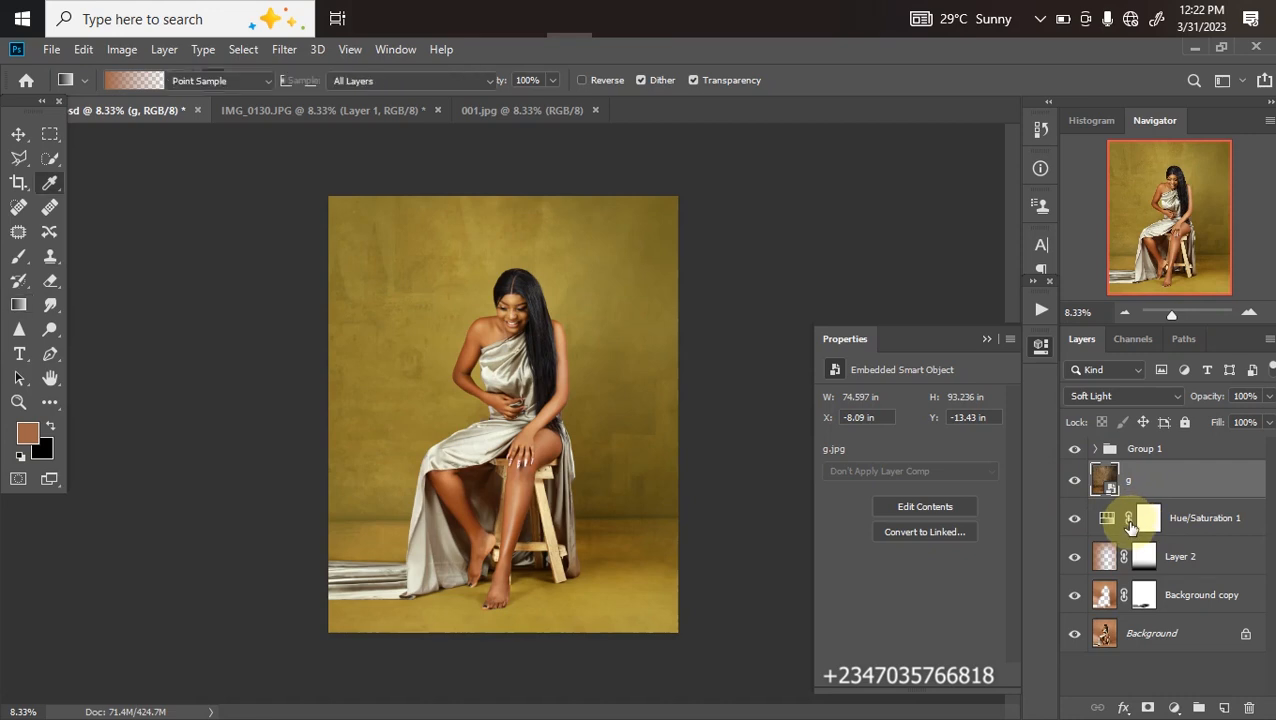
drag(862, 313, 698, 328)
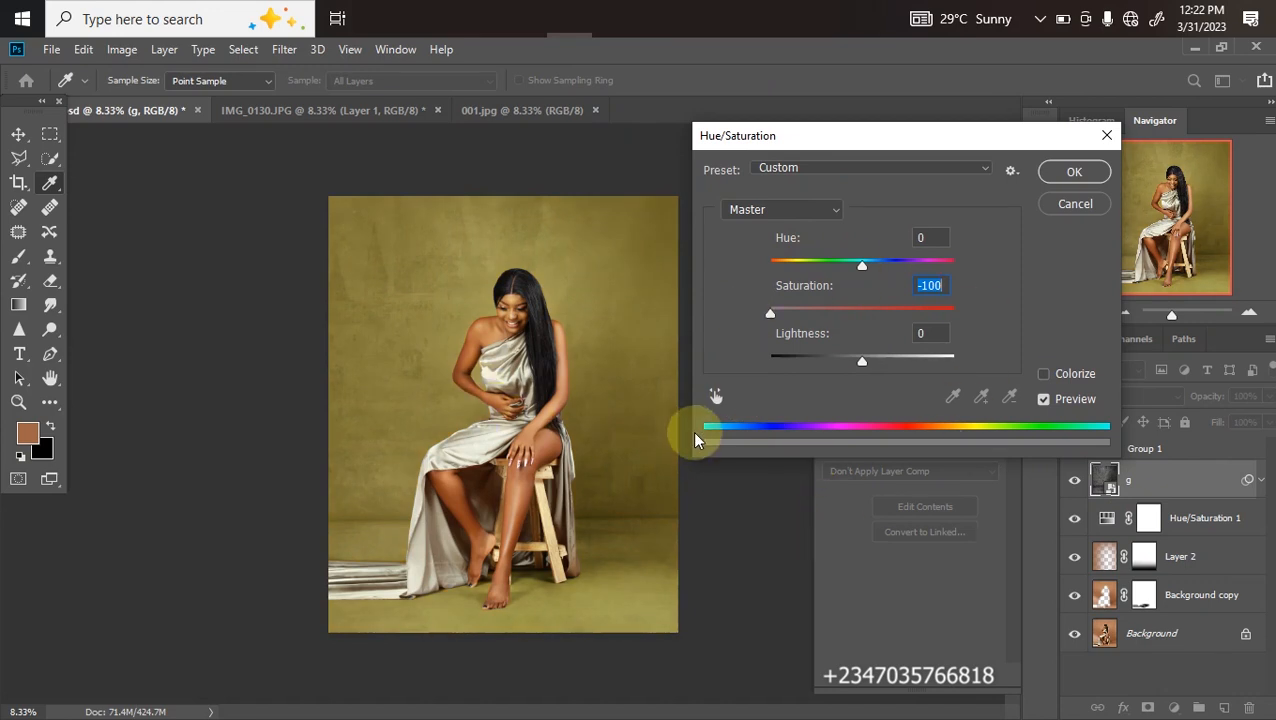
key(Return)
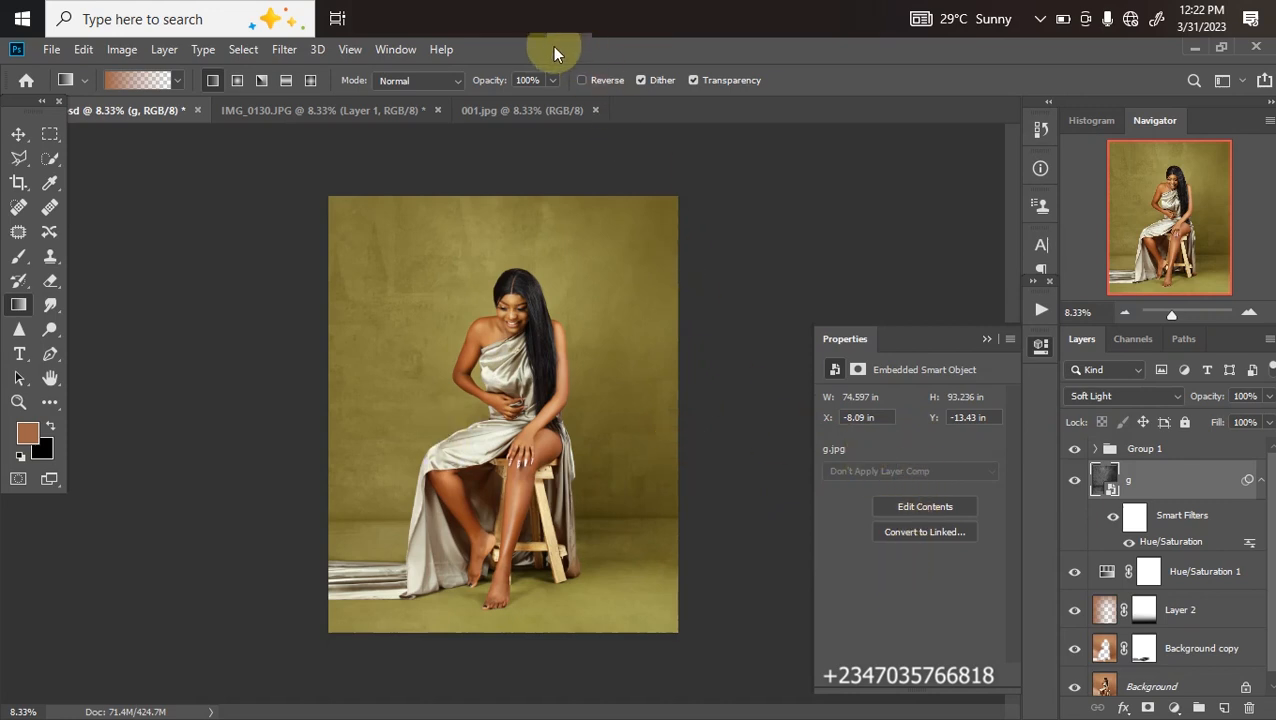
Open the png 04 folder and look through its cutout images for suitable decor
mouse_move(528, 36)
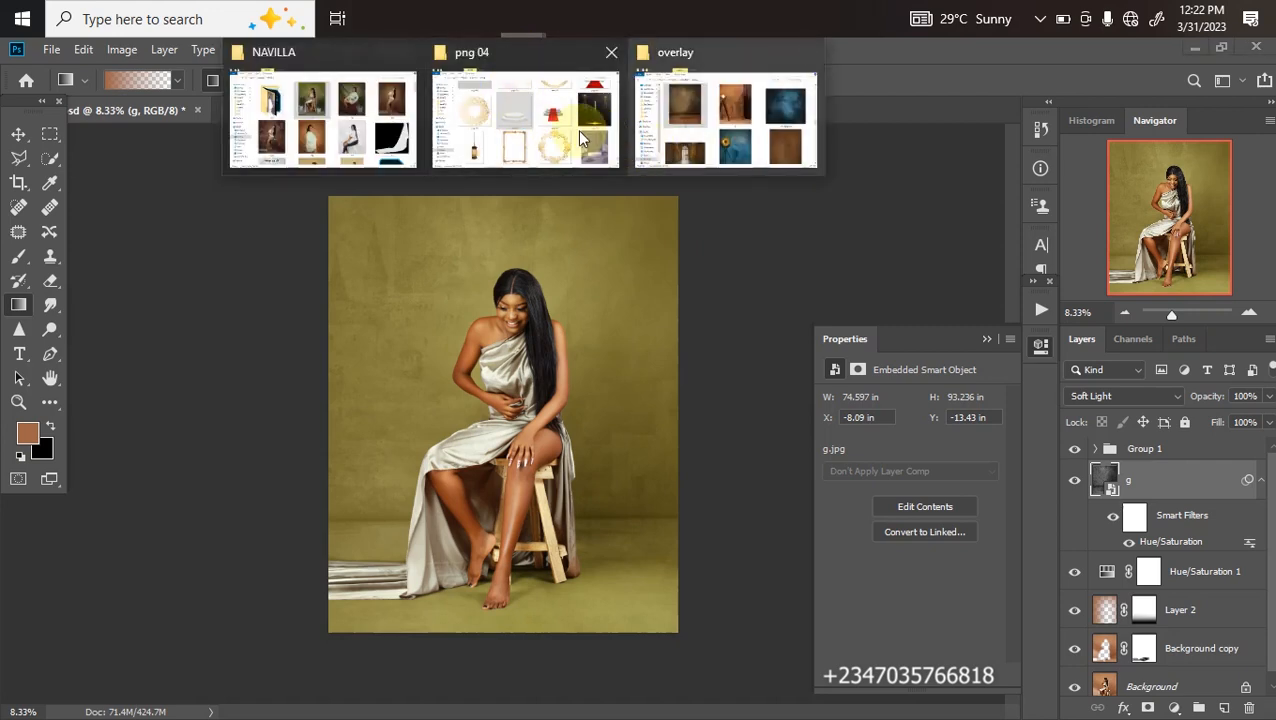
click(500, 134)
scroll(706, 518, down, 5)
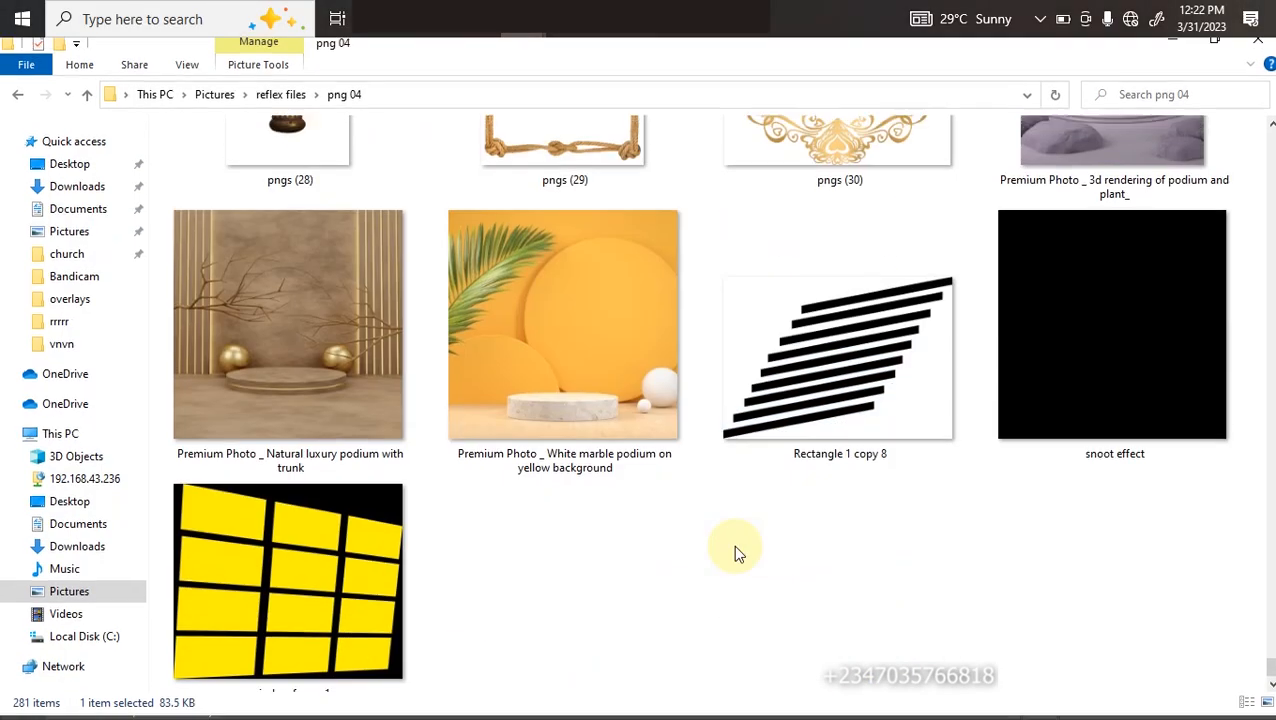
scroll(735, 549, up, 9)
scroll(704, 371, up, 10)
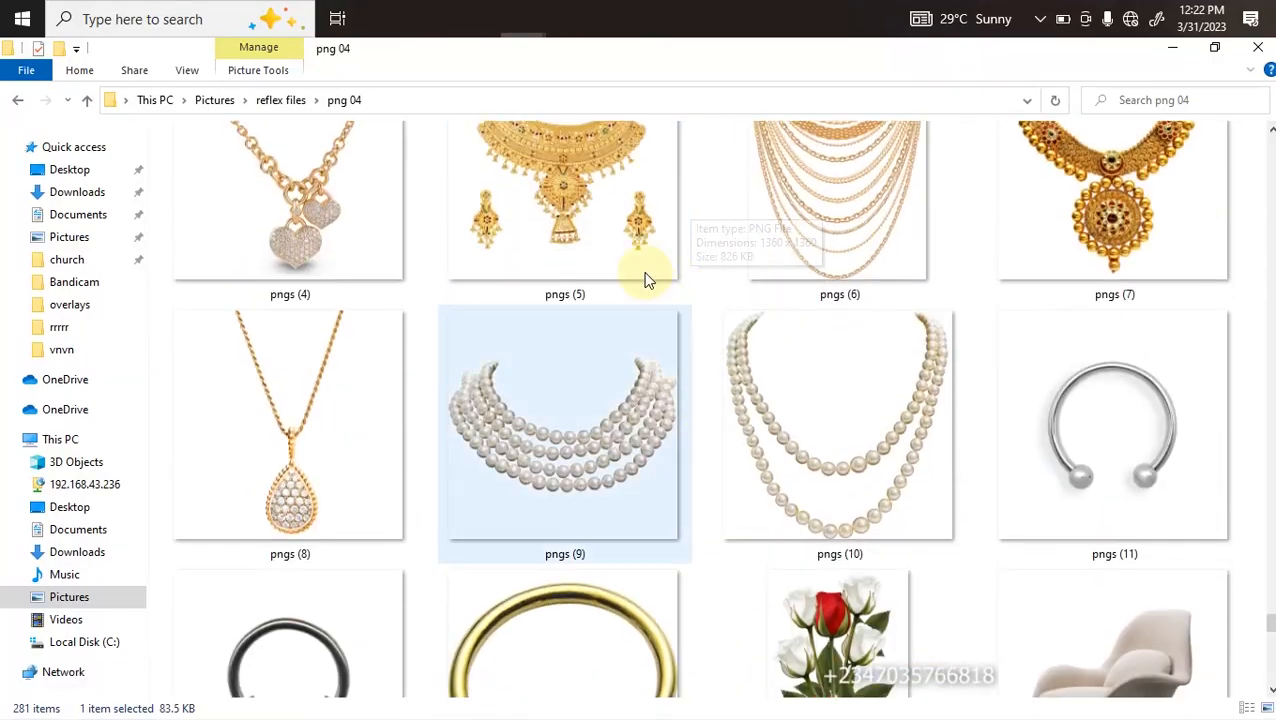
scroll(668, 287, up, 10)
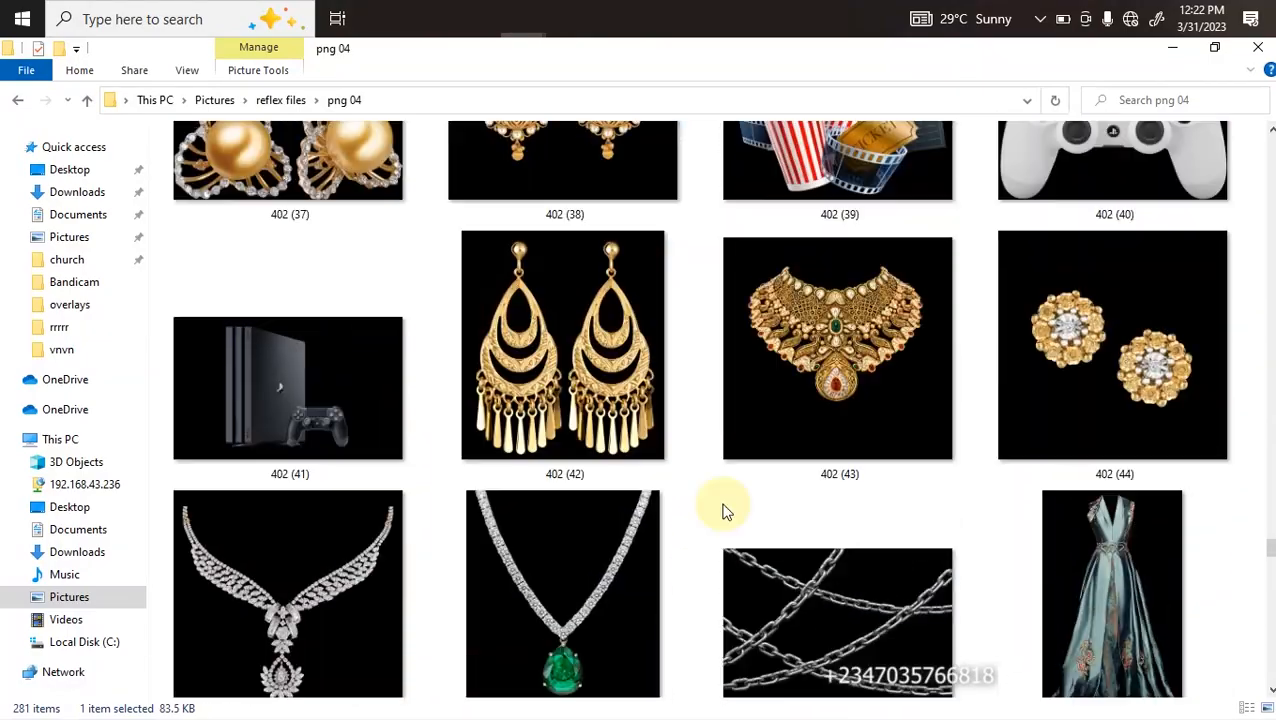
scroll(700, 420, up, 8)
drag(685, 364, 698, 377)
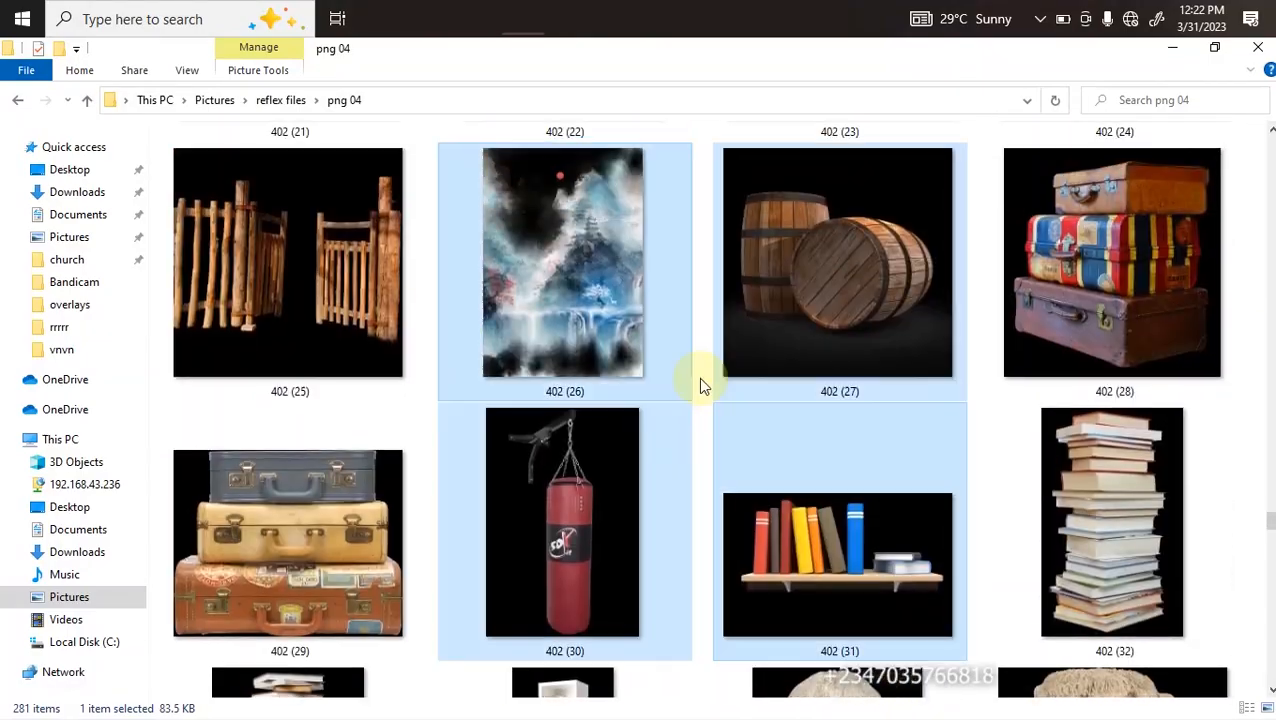
scroll(698, 377, up, 1)
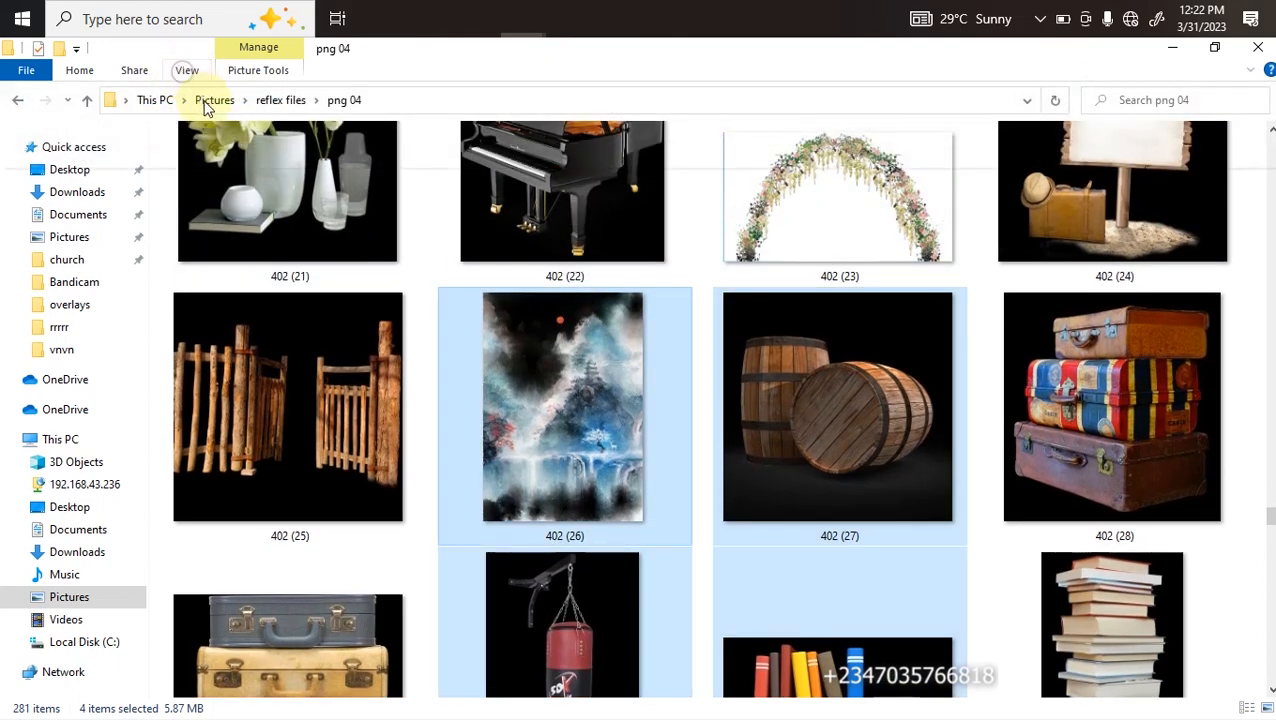
Show the png 04 folder as large icons, find the potted plant 402 (54), and place it into the portrait document
click(187, 71)
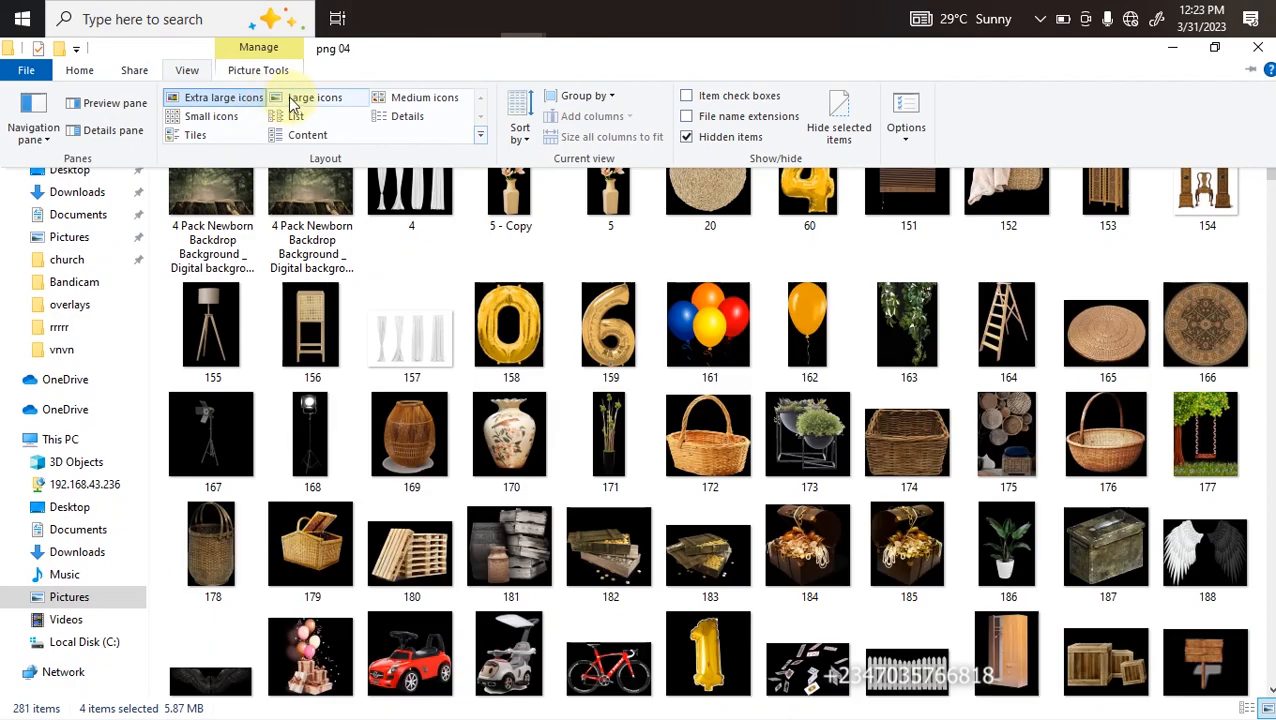
click(293, 101)
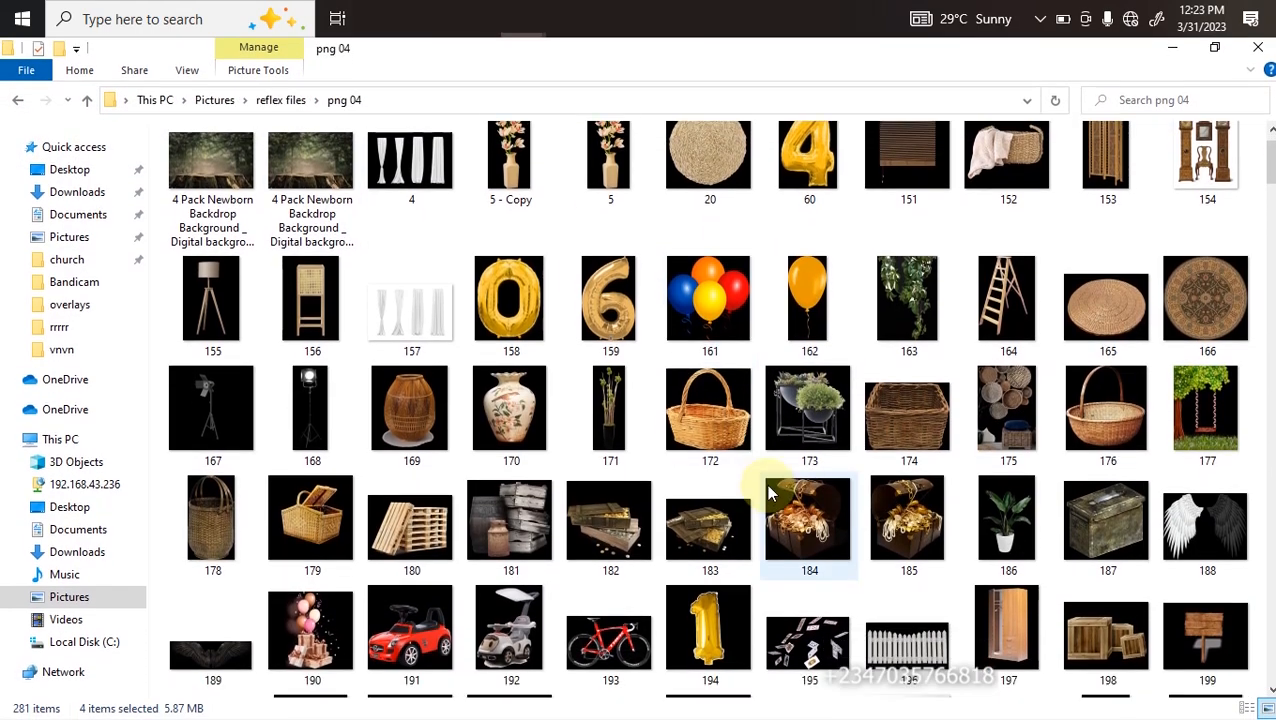
scroll(766, 483, down, 6)
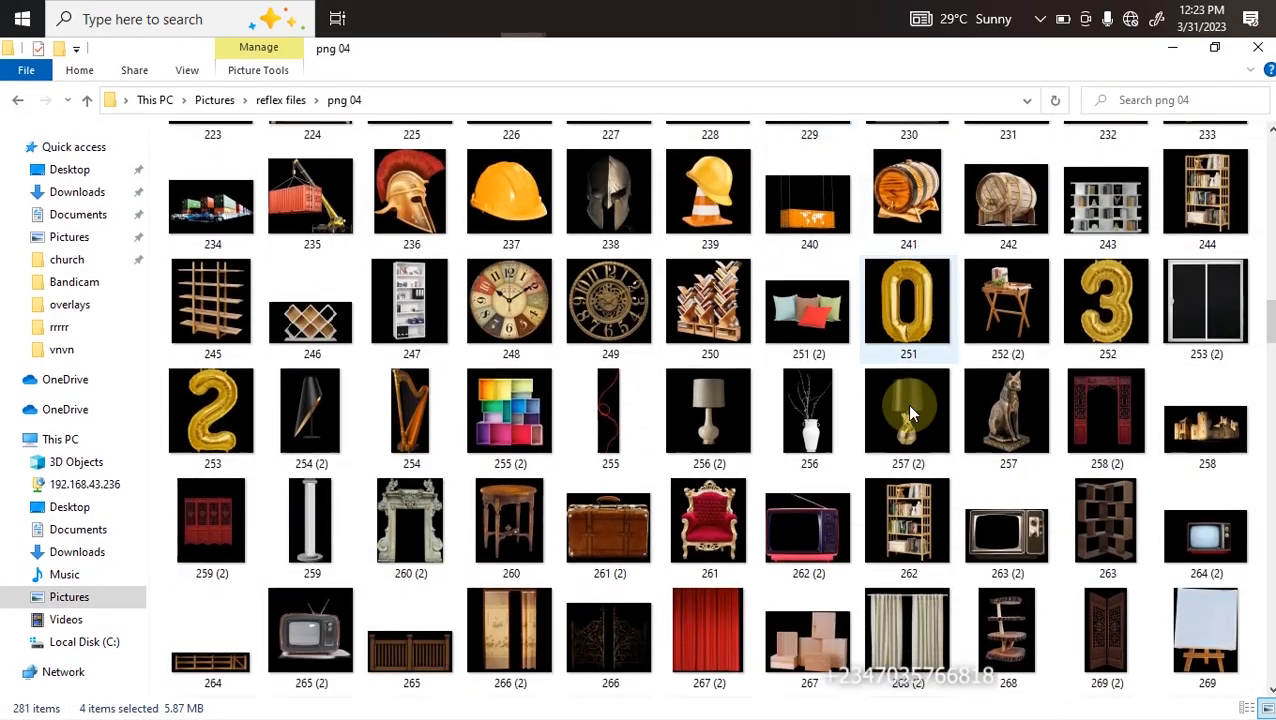
scroll(906, 404, down, 5)
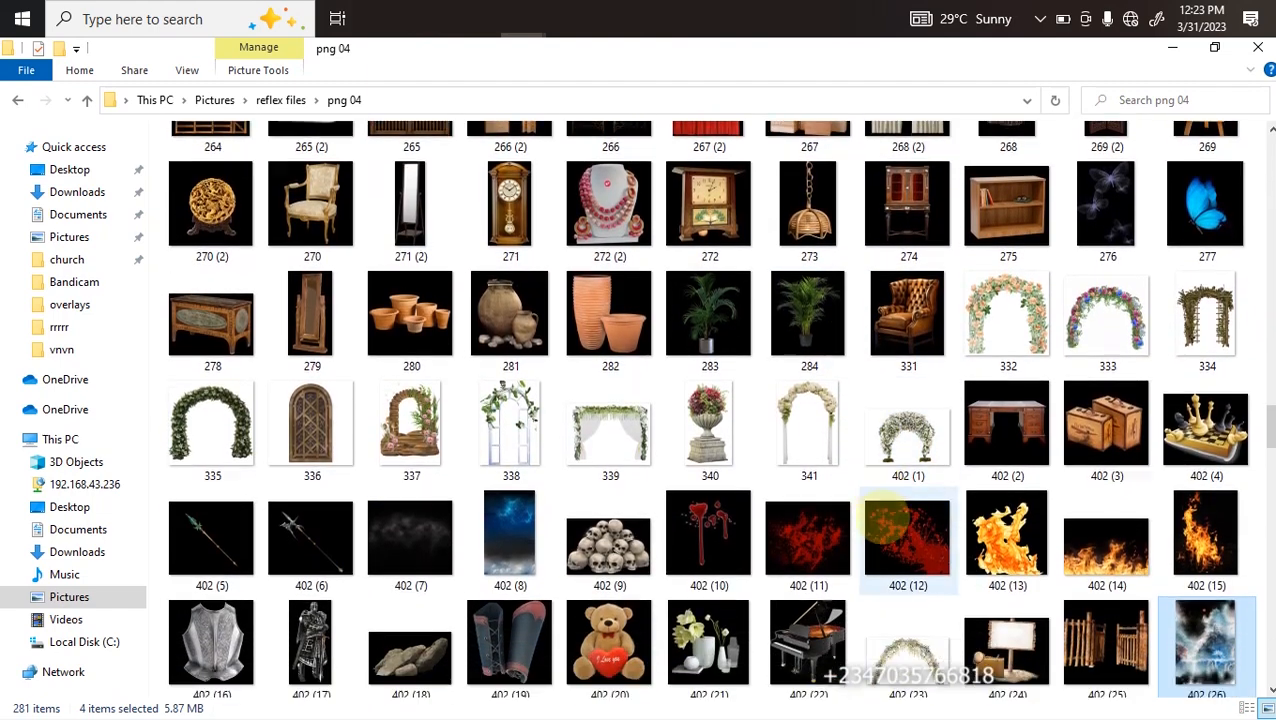
scroll(885, 528, down, 5)
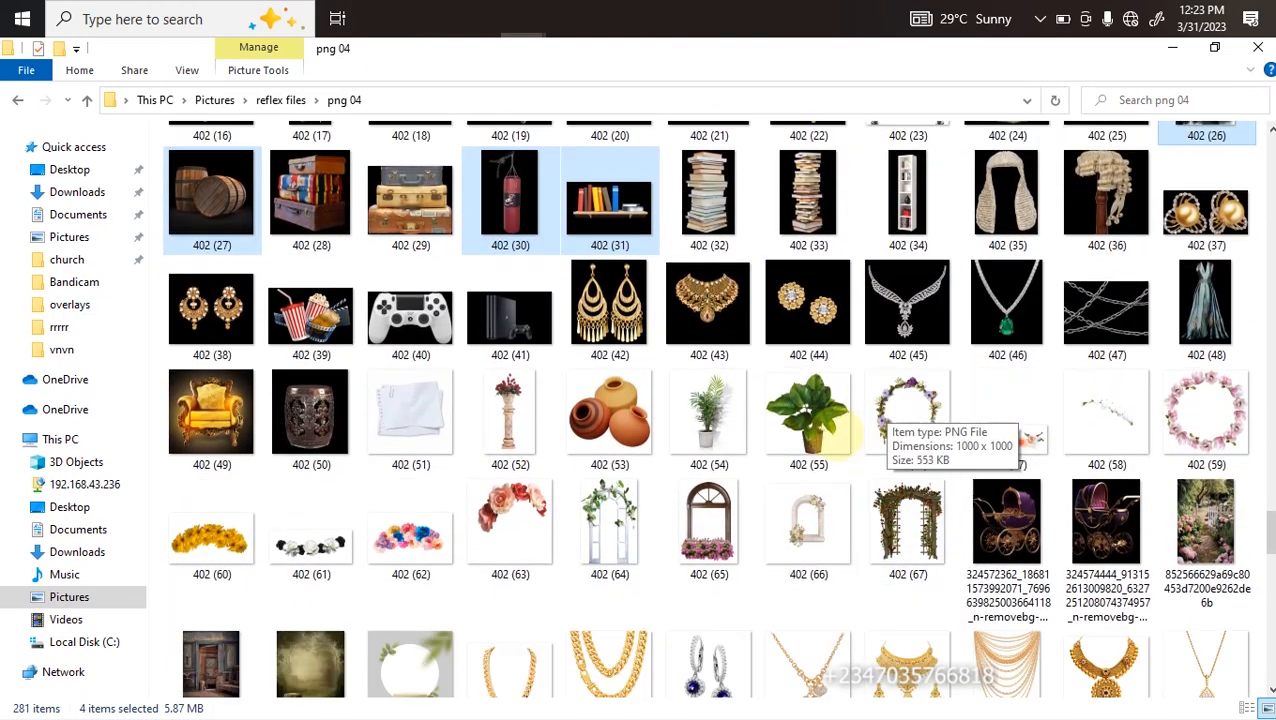
click(716, 402)
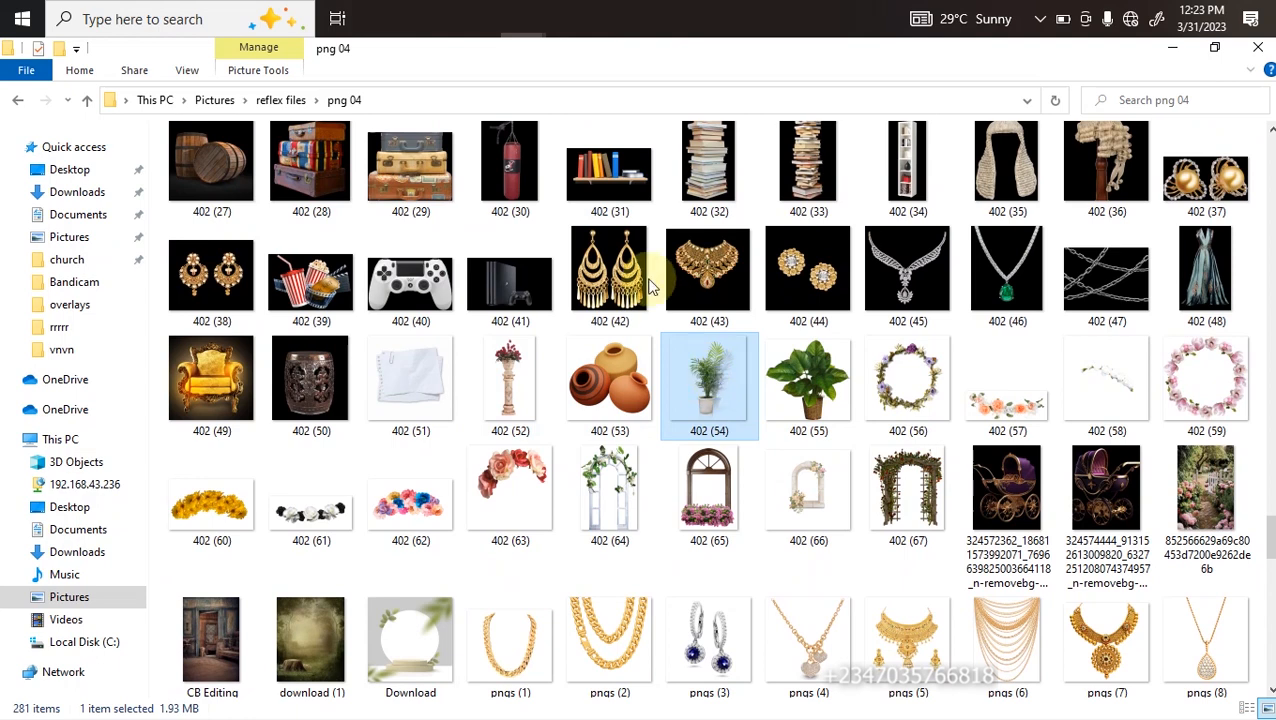
drag(688, 398, 296, 493)
Scale the potted plant to about 499%, position it behind the trailing dress left of the woman, and commit the placement
drag(420, 479, 374, 437)
drag(363, 322, 367, 288)
drag(398, 427, 400, 434)
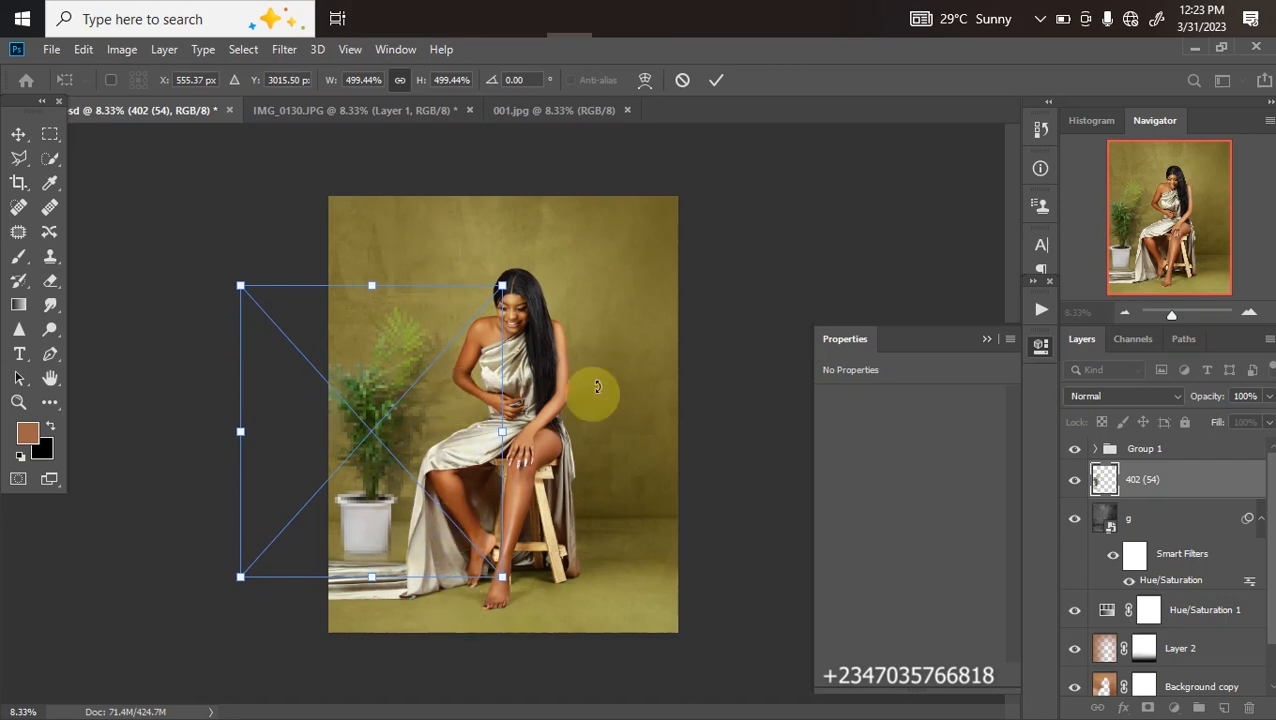
key(Return)
key(g)
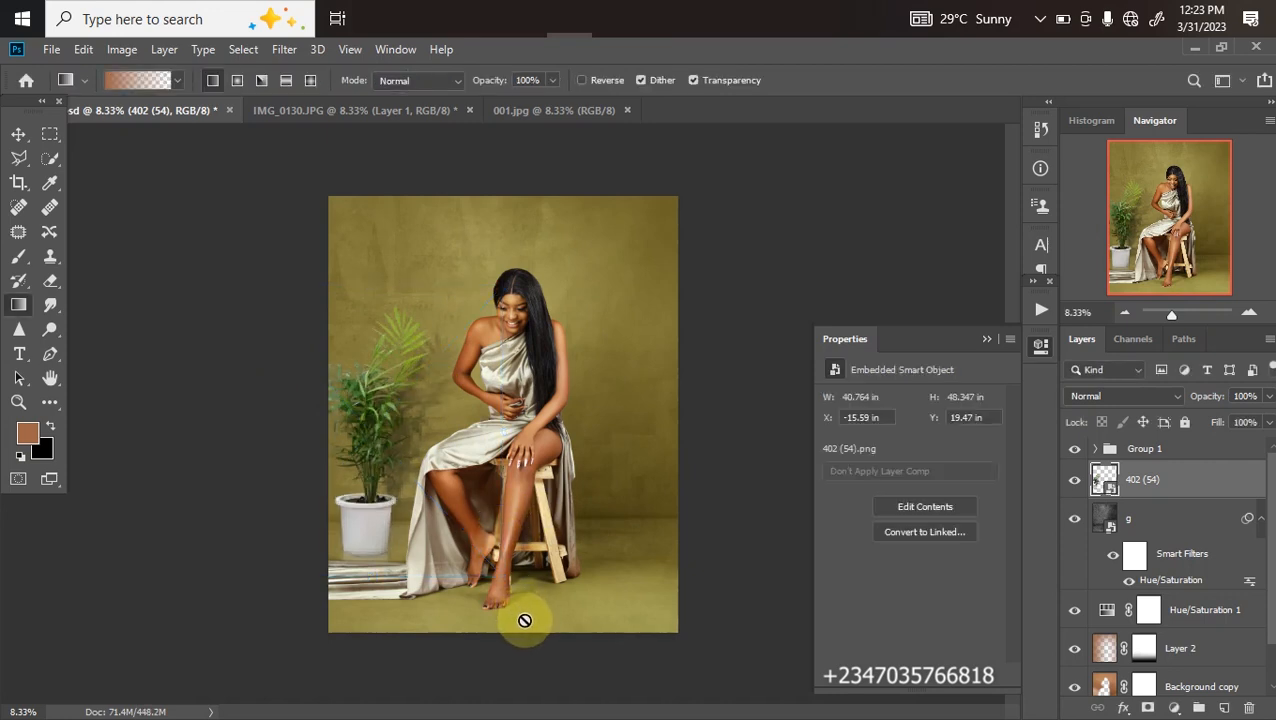
Shift the potted plant slightly toward the woman, duplicate it onto the floor right of the stool, and undo the extra second copy
key(v)
drag(370, 512, 379, 514)
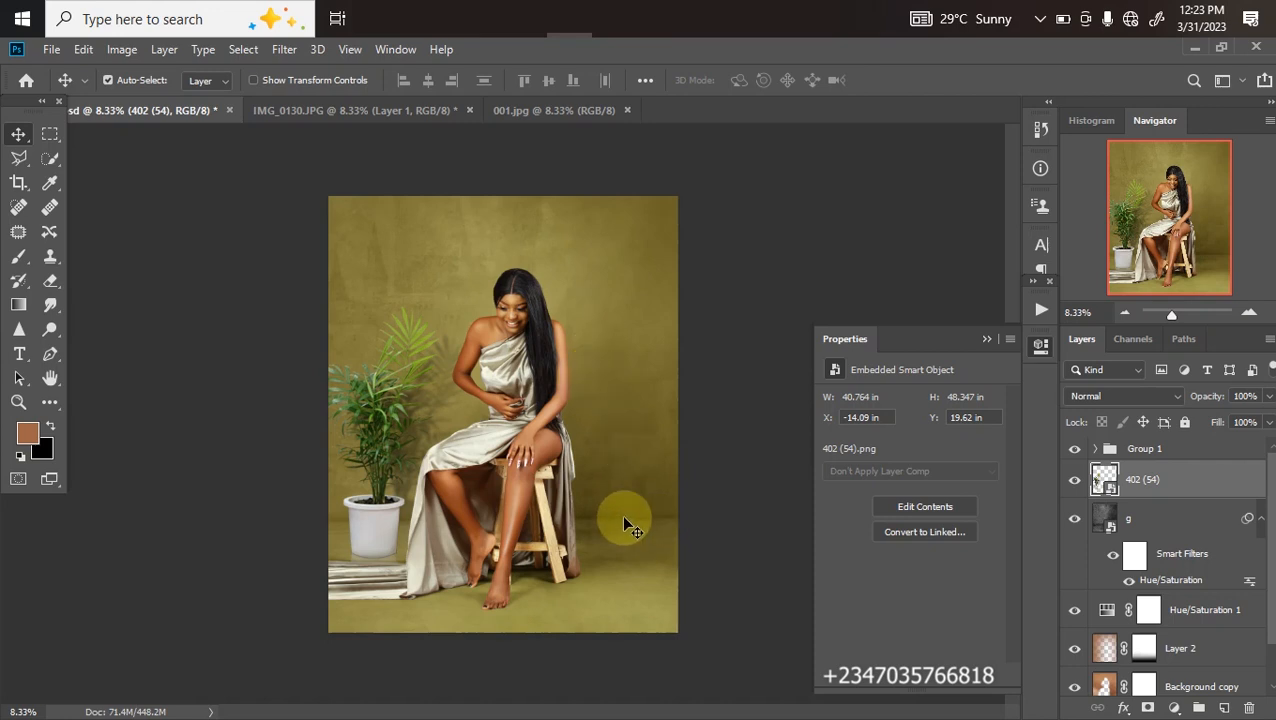
alt+drag(377, 534, 606, 573)
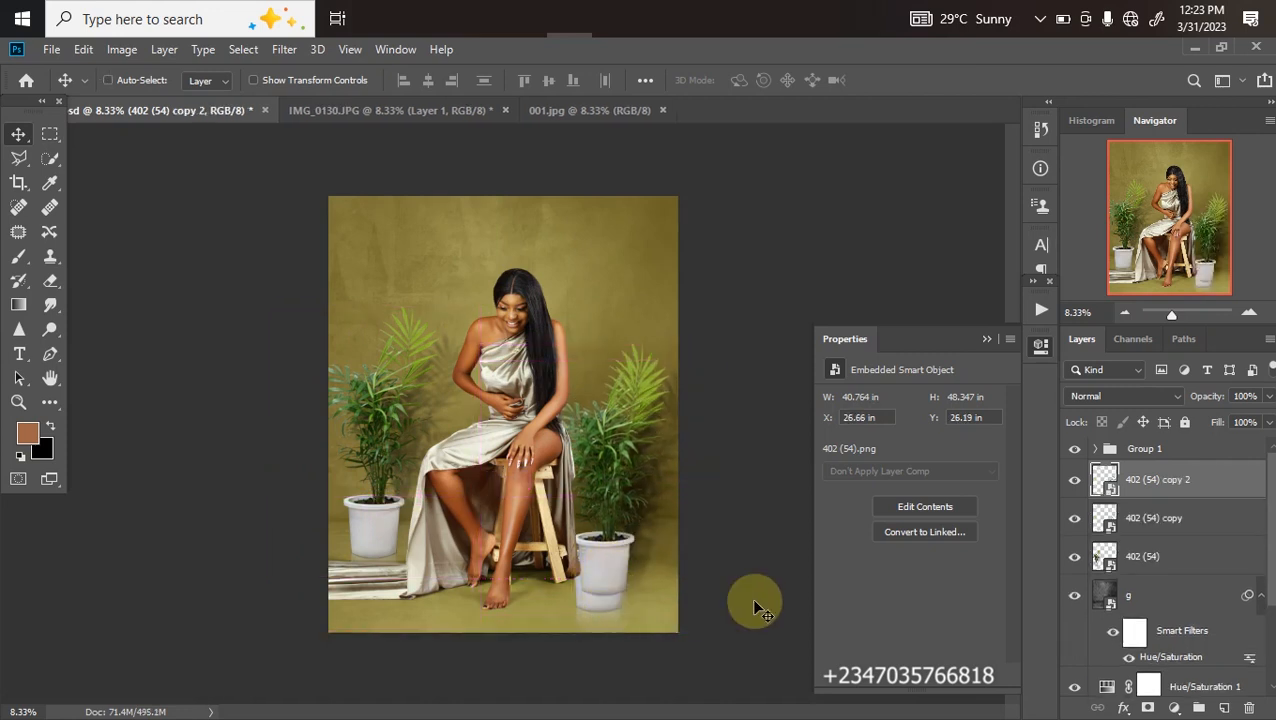
key(ctrl+z)
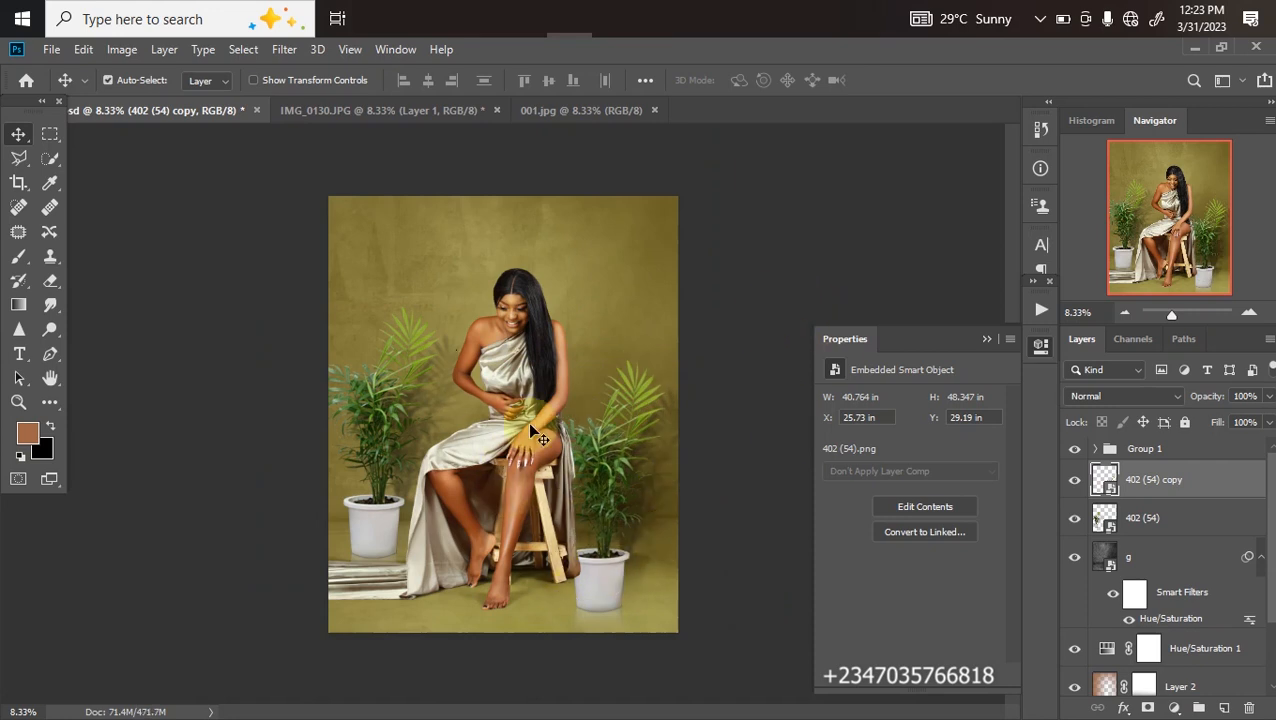
Move the 402 (54) copy layer above Group 1 so the duplicated plant sits in front of the woman
drag(1180, 481, 1178, 447)
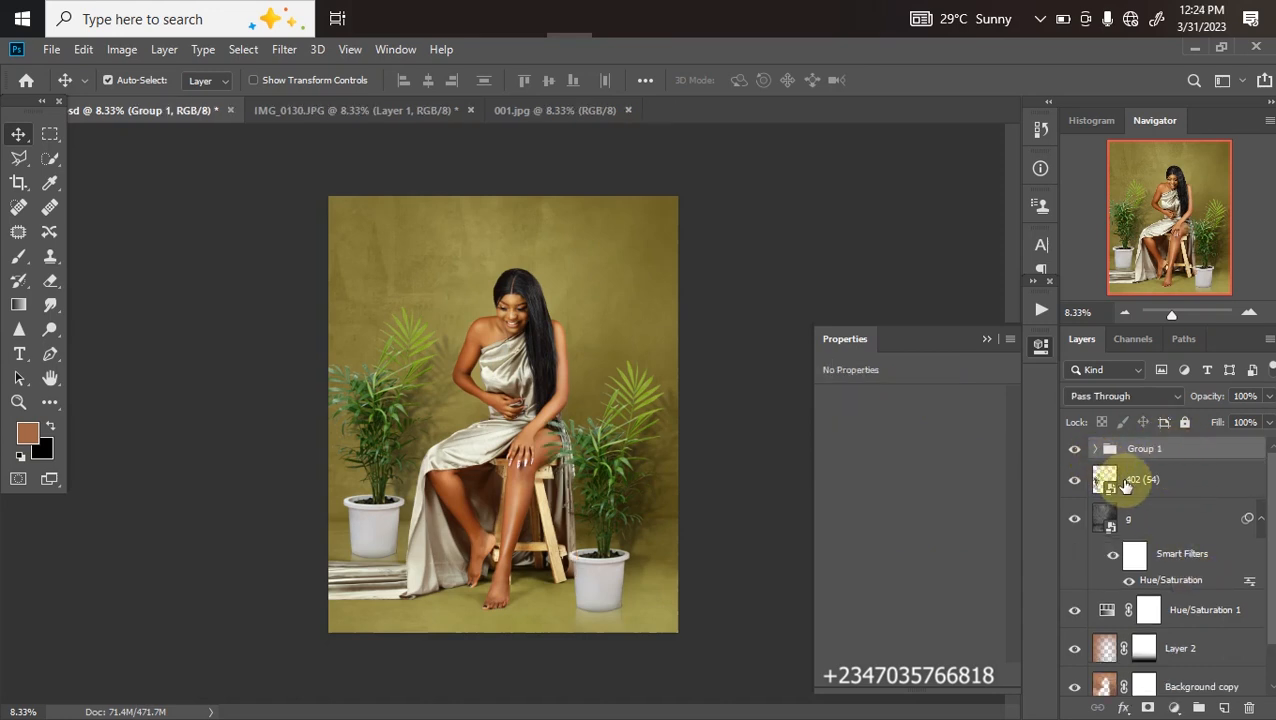
key(ctrl+z)
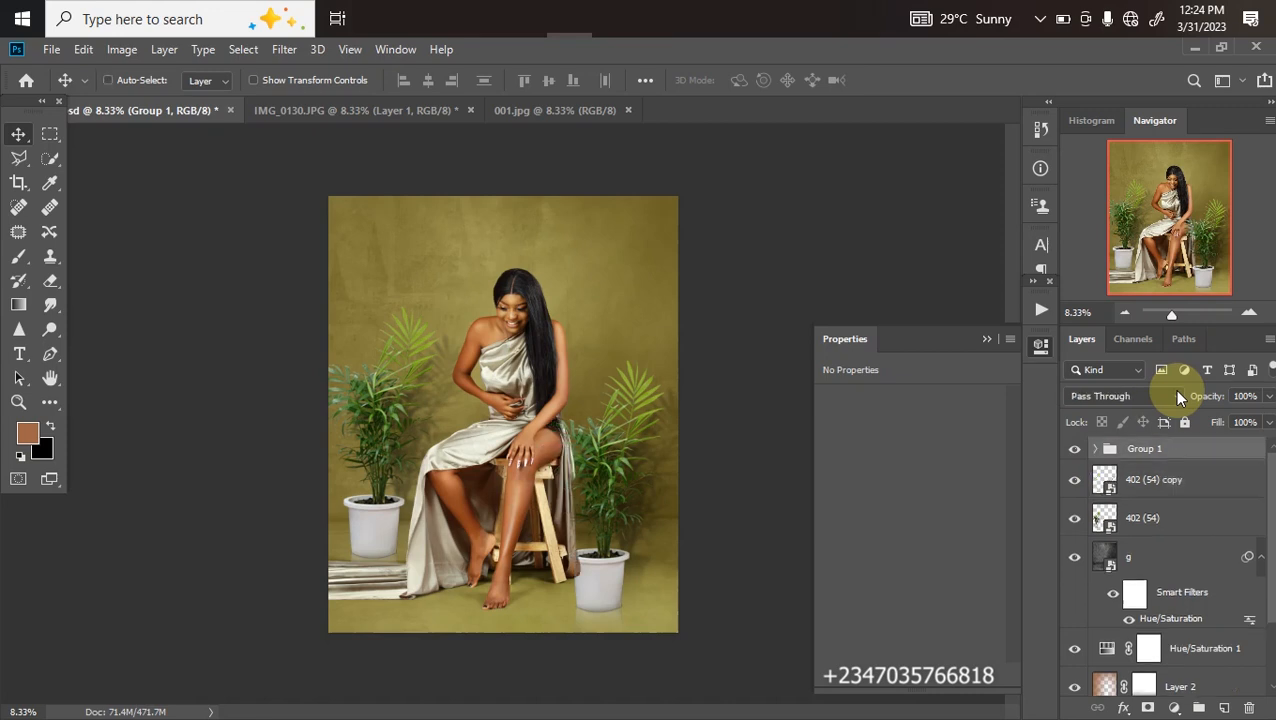
click(1192, 482)
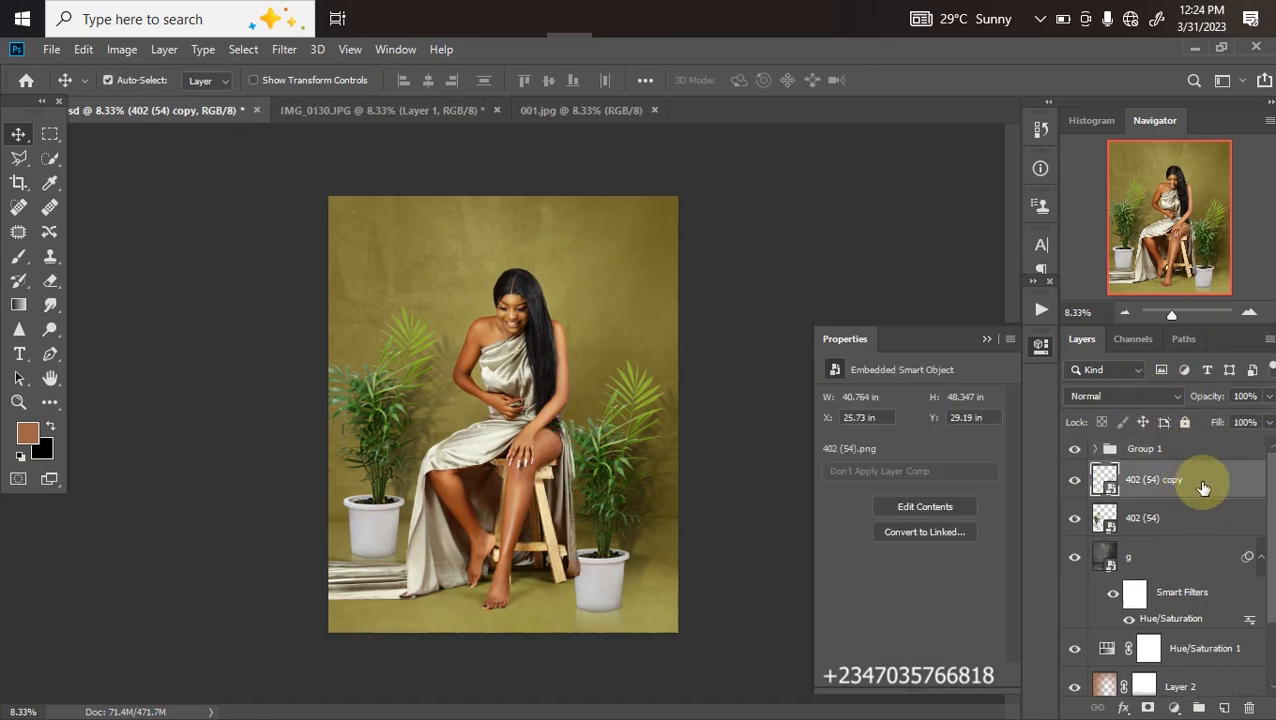
drag(1182, 487, 1135, 445)
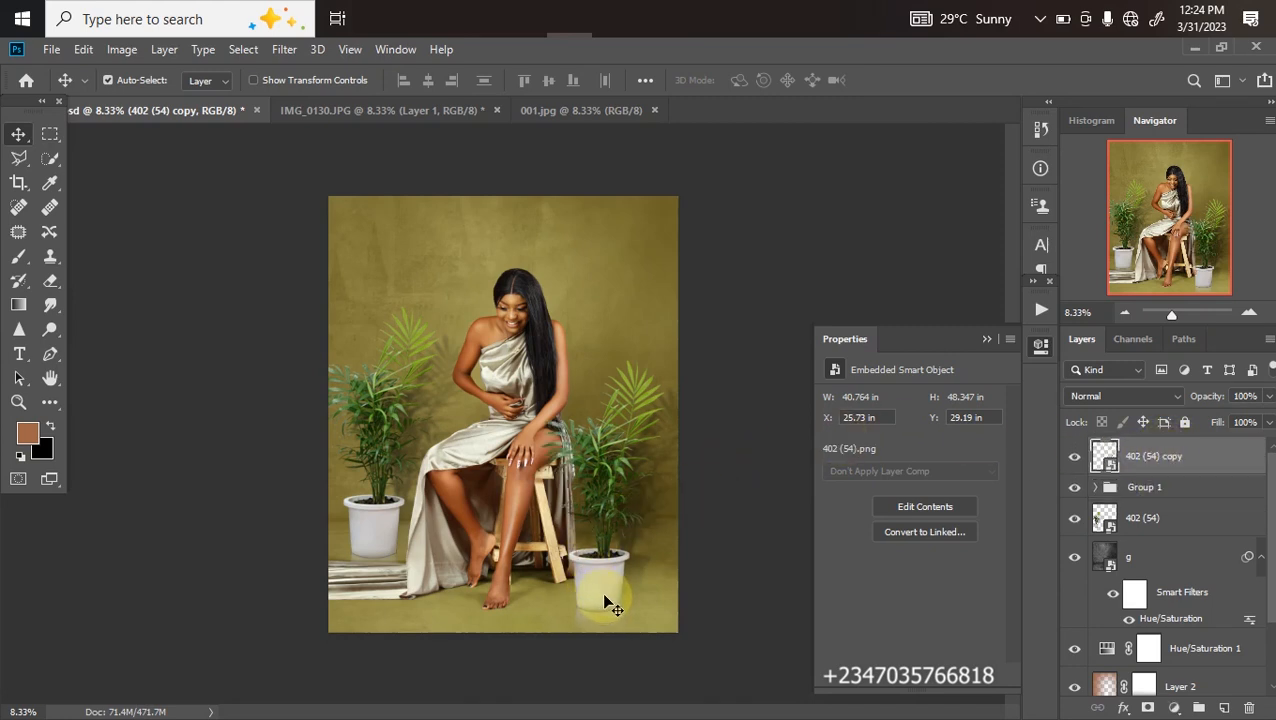
Enlarge the plant copy to about 43.8 × 52 in, position it against the stool overlapping her knee, and commit the transform
key(ctrl+t)
drag(630, 521, 621, 508)
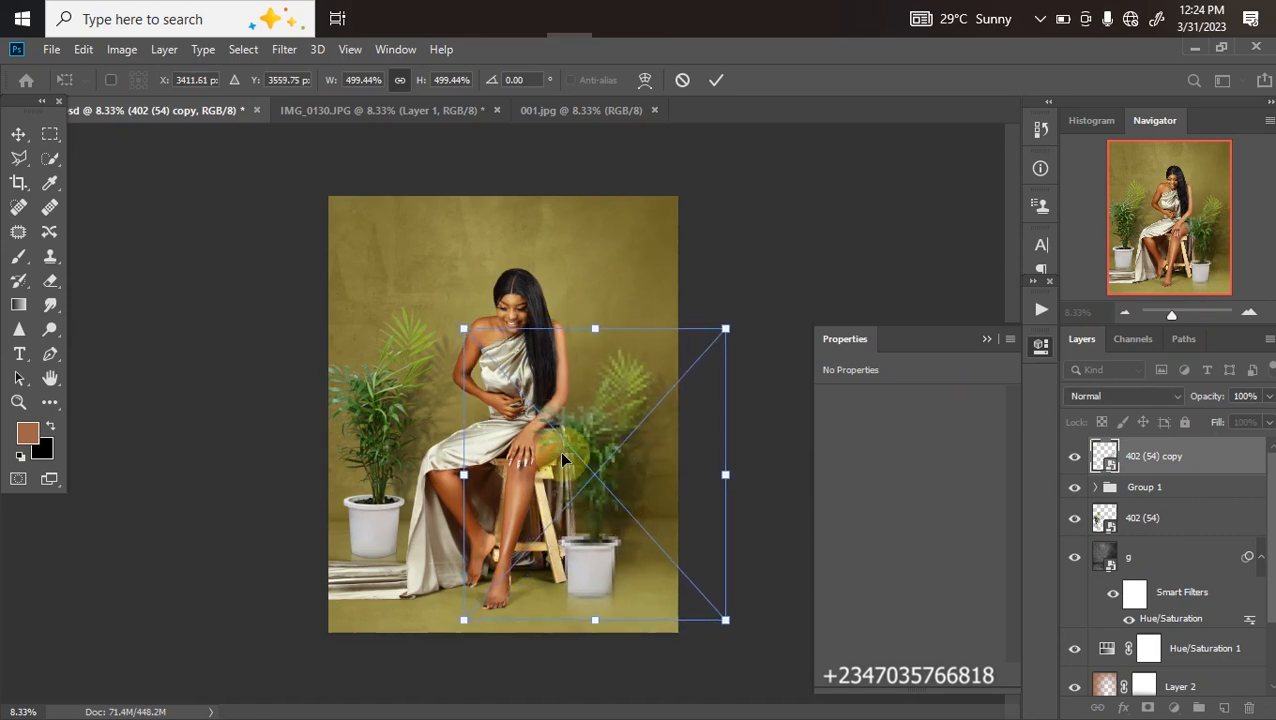
drag(593, 328, 599, 304)
drag(606, 383, 622, 440)
key(Return)
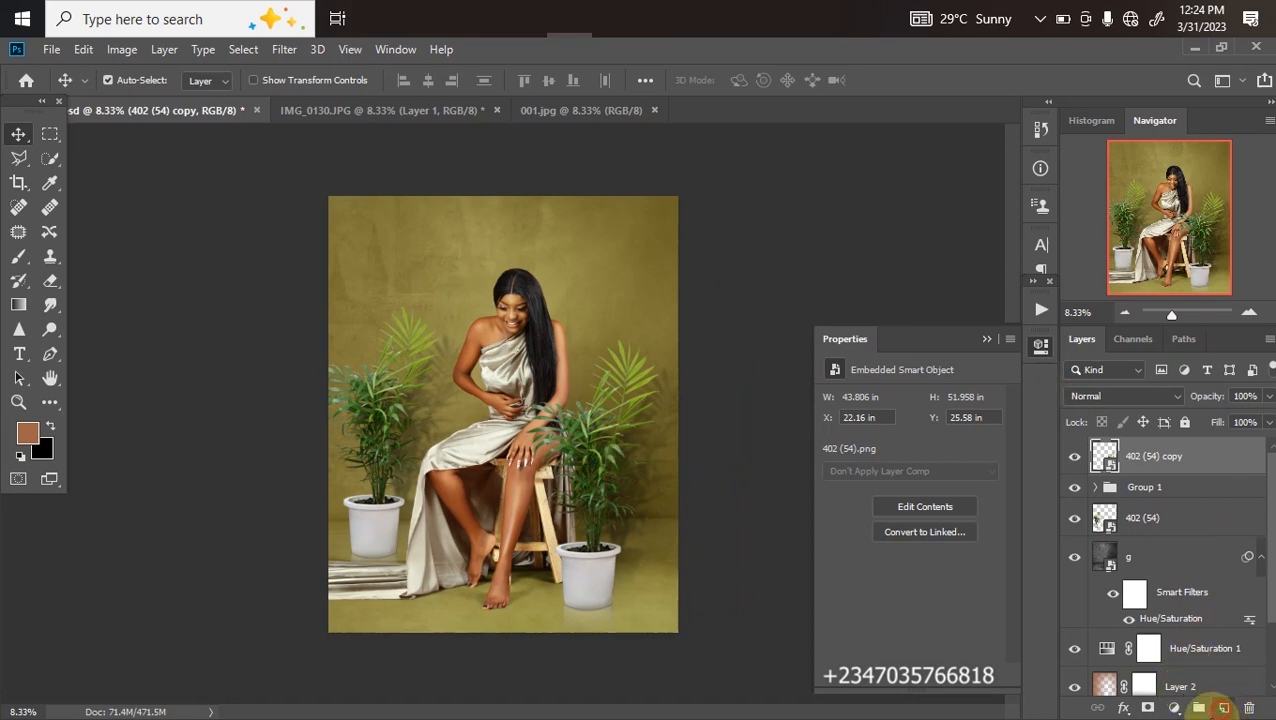
Create a new layer above the plant copy and set the foreground color to bright yellow for the Brush tool
click(1223, 707)
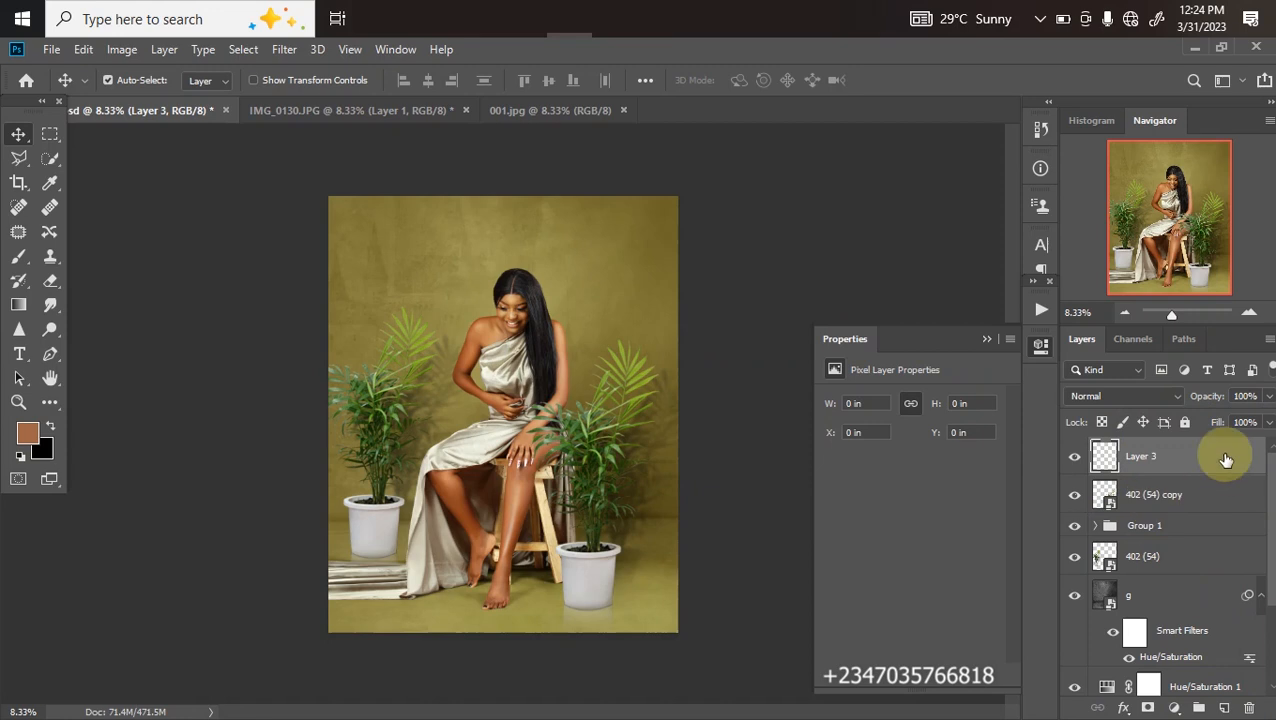
click(27, 440)
click(1012, 430)
drag(967, 272, 1040, 202)
key(Return)
key(b)
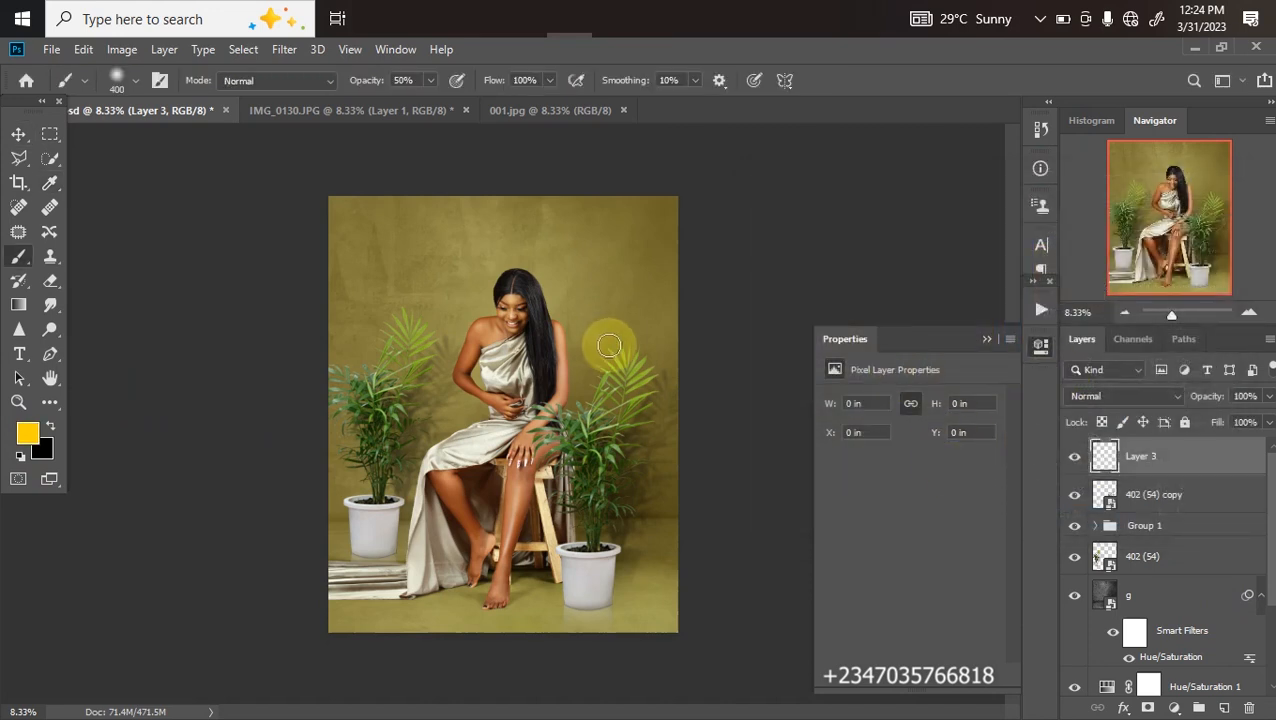
Paint yellow over the upper part of the portrait with a 4400 px brush and set Layer 3's blend mode to Color
key(bracketright)
key(bracketright)
key(bracketright)
key(bracketright)
key(bracketright)
key(bracketright)
key(bracketright)
key(bracketright)
key(bracketright)
key(bracketright)
key(bracketright)
key(bracketright)
key(bracketright)
key(bracketright)
key(bracketright)
key(bracketright)
key(bracketright)
key(bracketright)
key(bracketright)
key(bracketright)
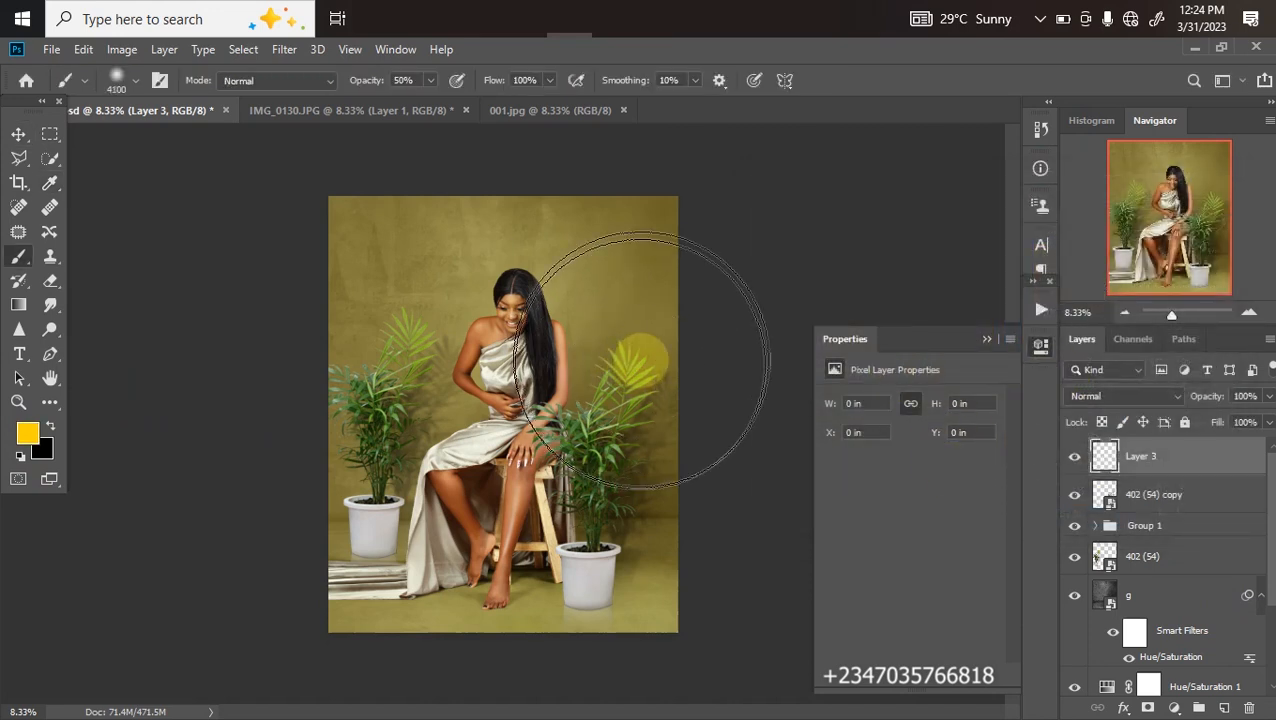
key(bracketright)
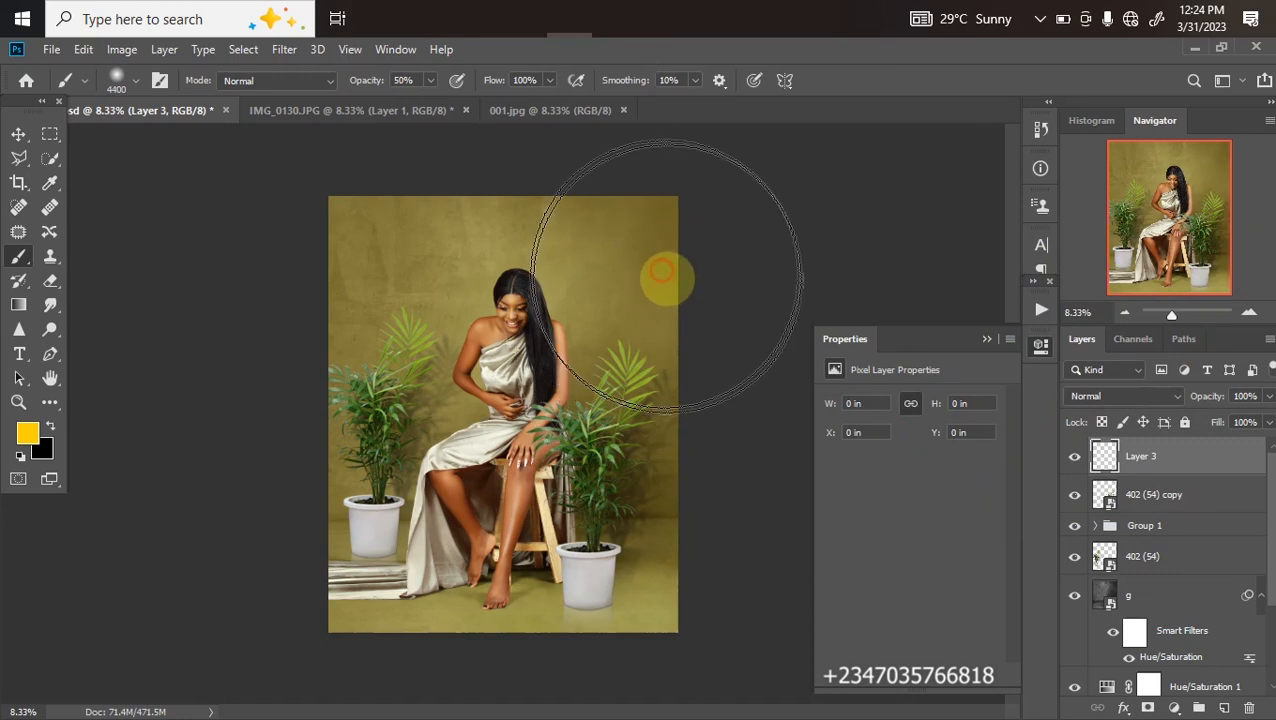
mouse_move(666, 288)
mouse_down()
mouse_move(701, 288)
mouse_move(794, 436)
mouse_up()
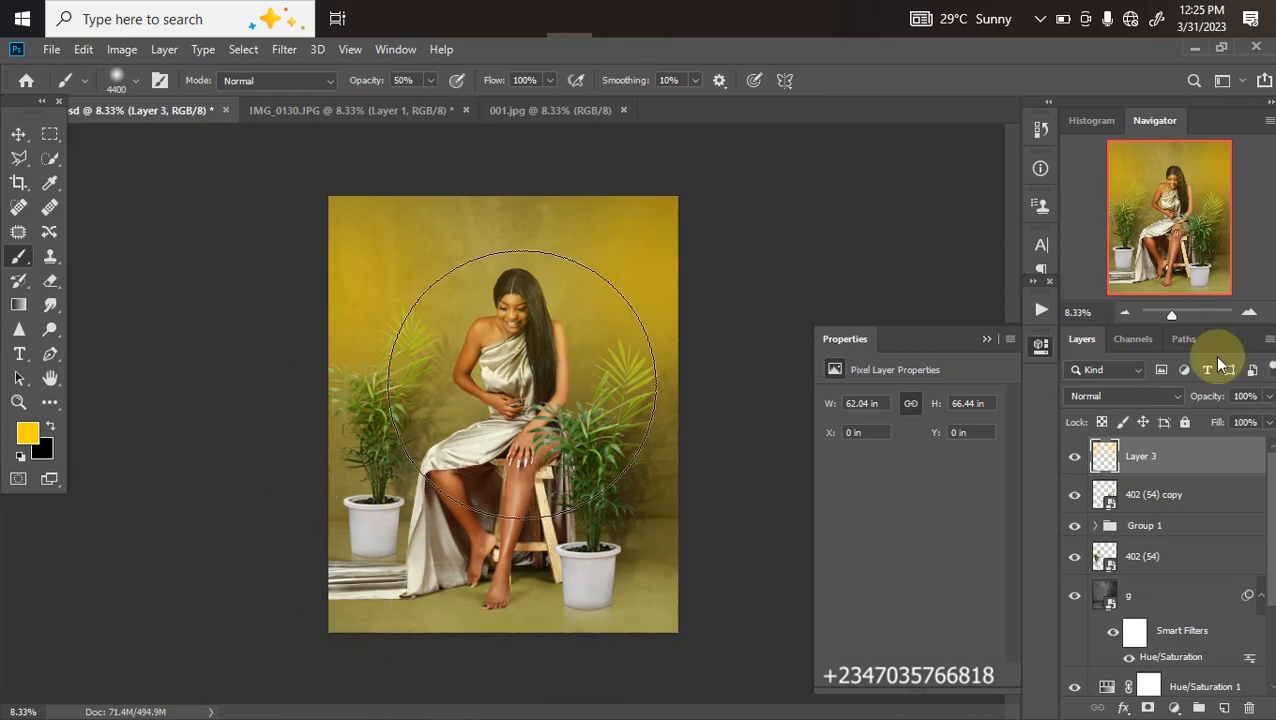
click(1156, 397)
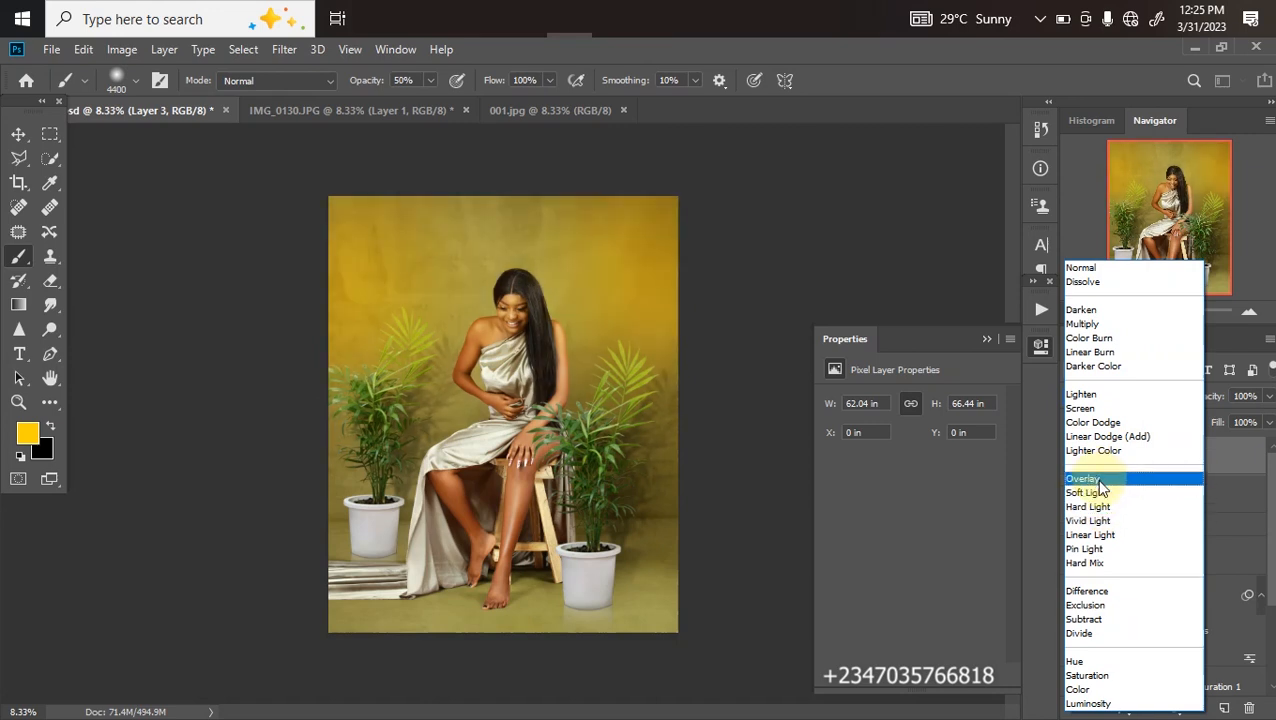
click(1106, 690)
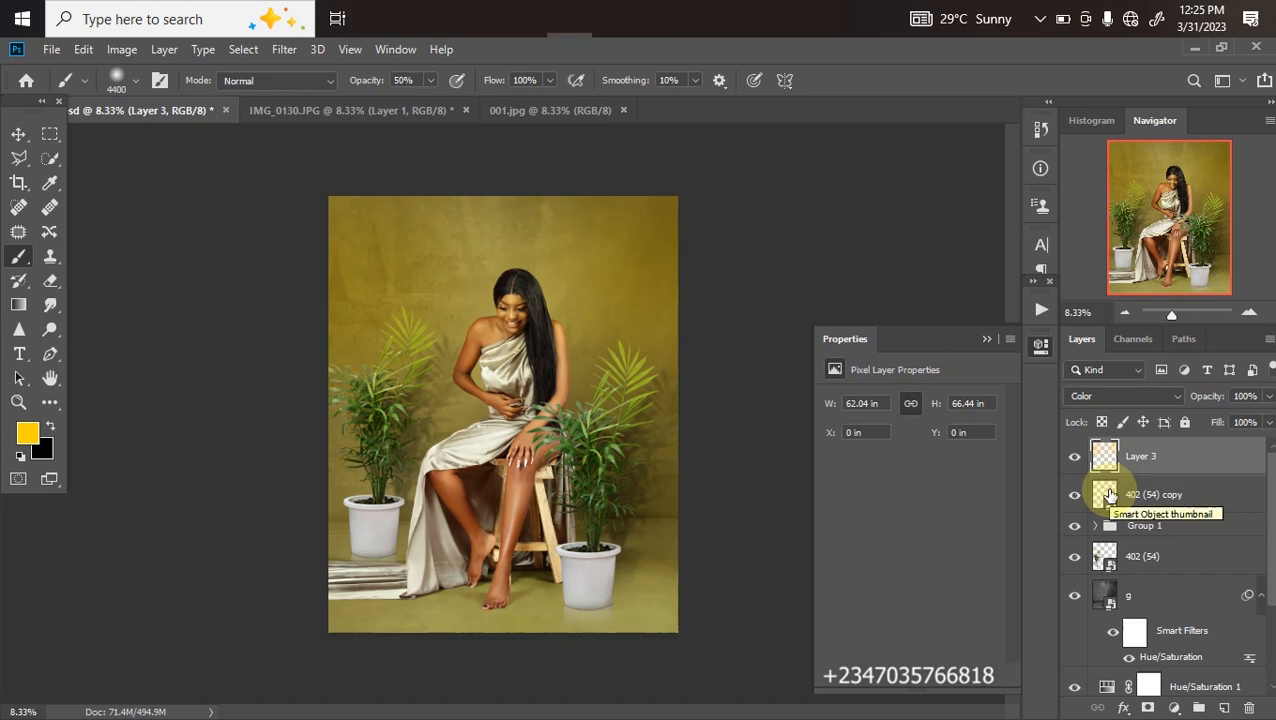
Make a circular selection centered on the woman with the Elliptical Marquee and invert it to cover the image's outer area
click(51, 136)
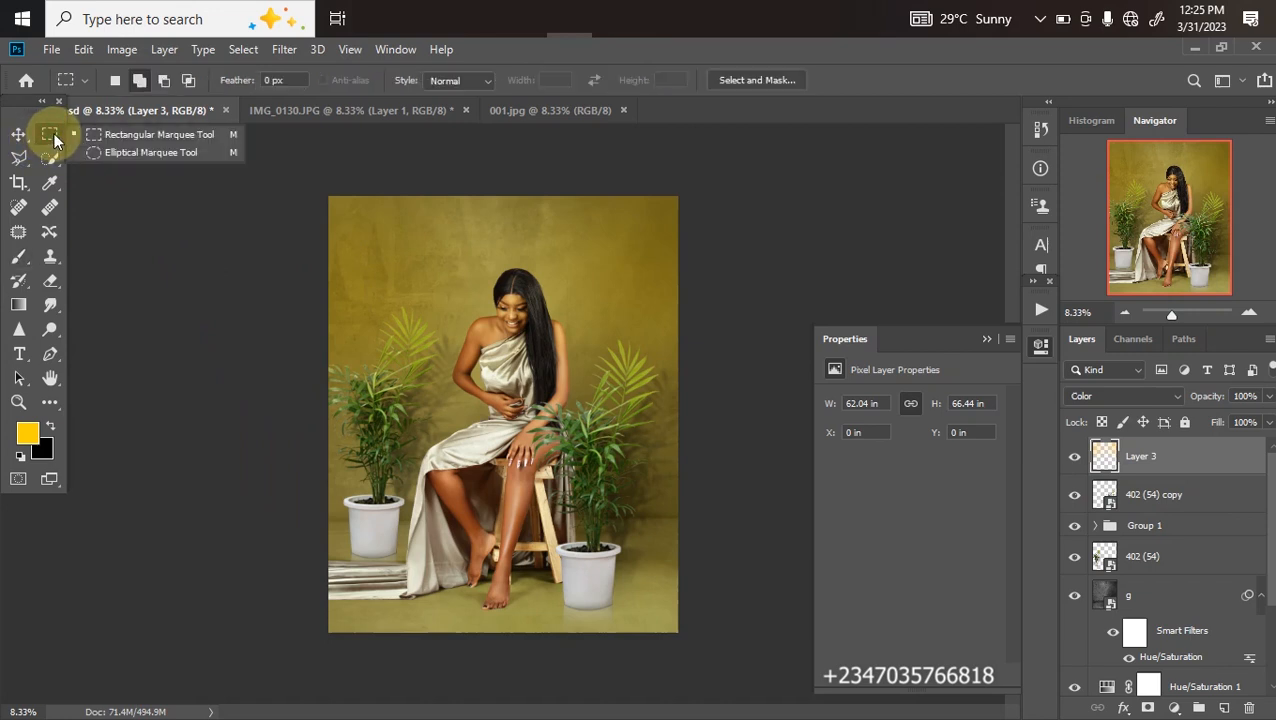
click(140, 152)
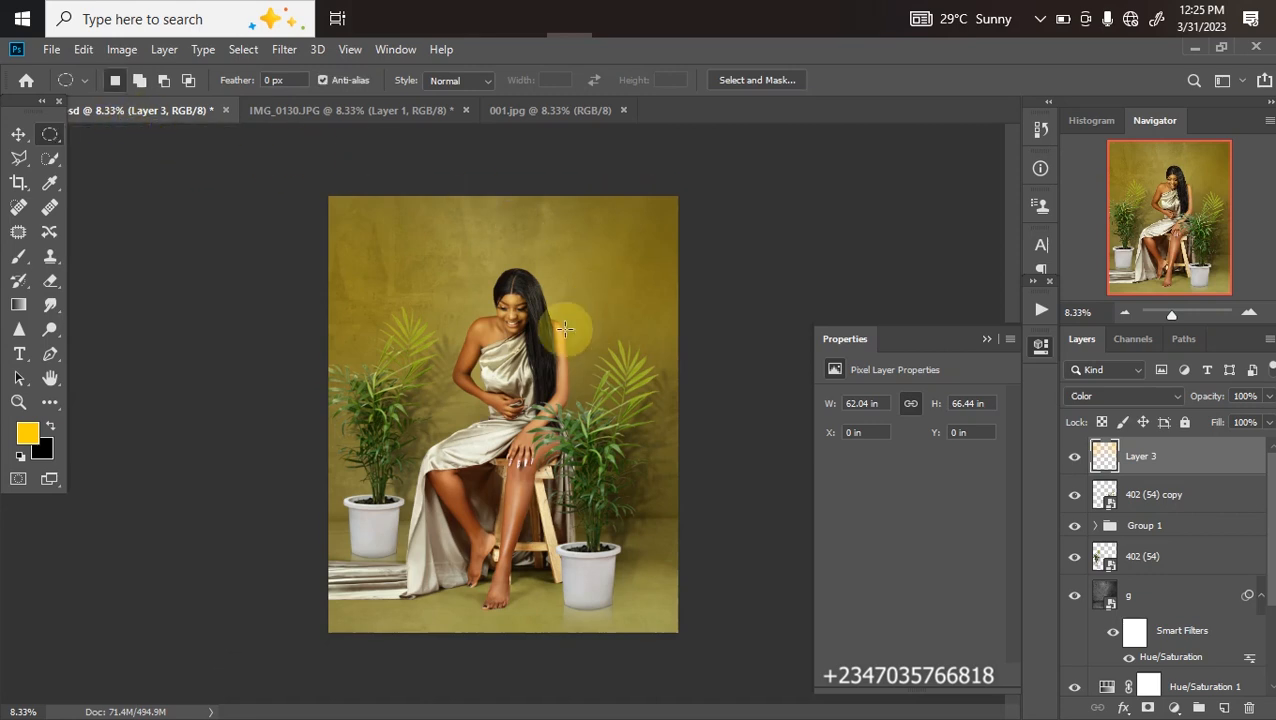
drag(507, 286, 749, 515)
drag(599, 413, 538, 422)
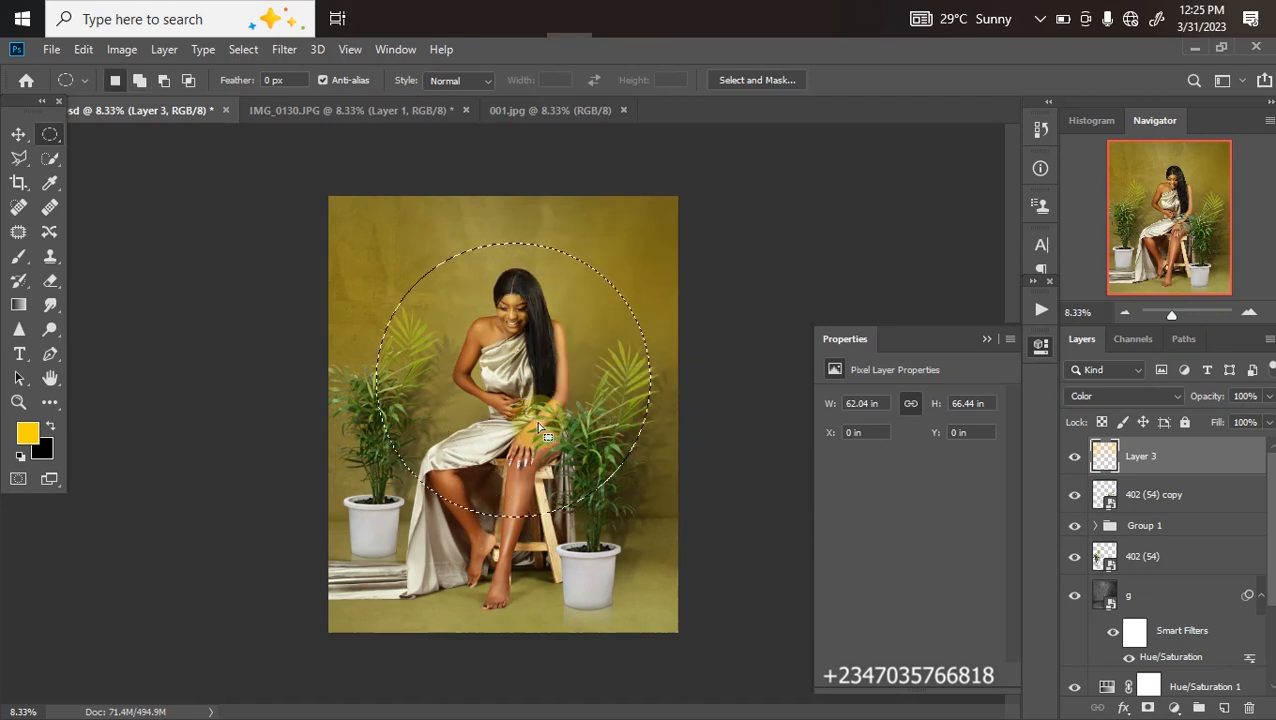
key(shift)
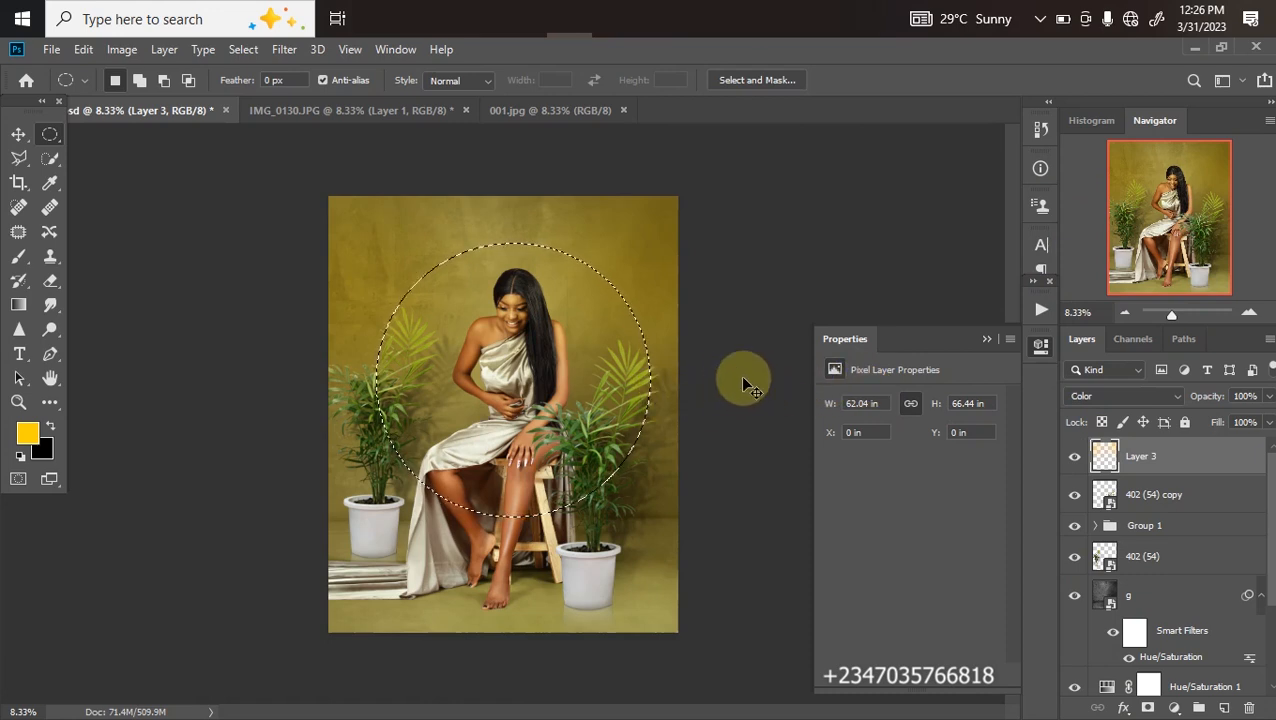
key(ctrl+shift+i)
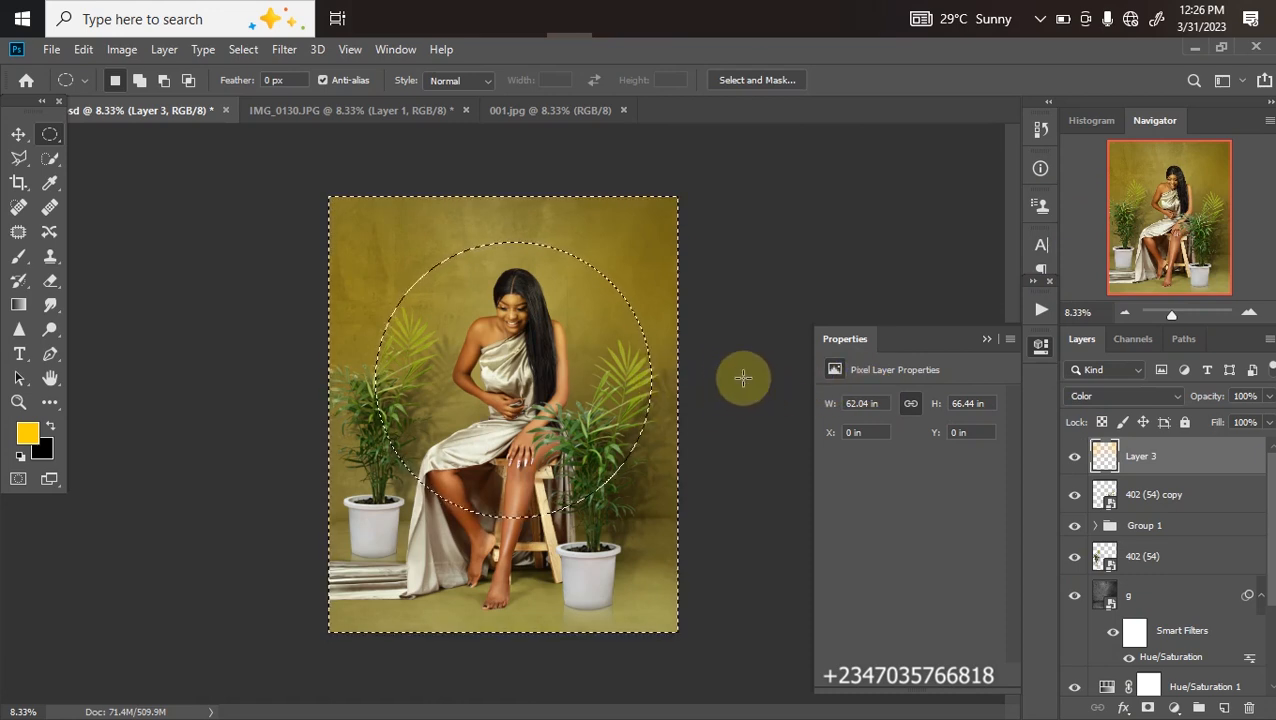
Fill the area outside the circle with a black (000000) Solid Color layer
click(1172, 707)
click(1140, 372)
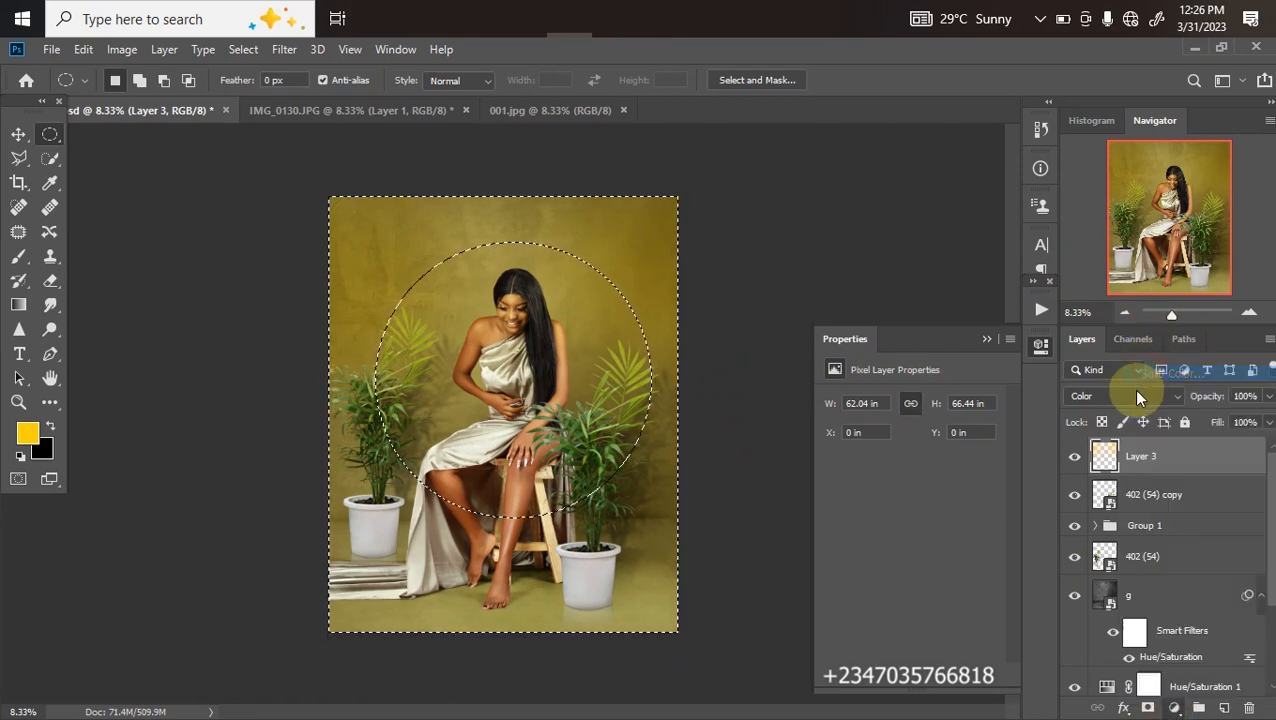
drag(817, 421, 720, 538)
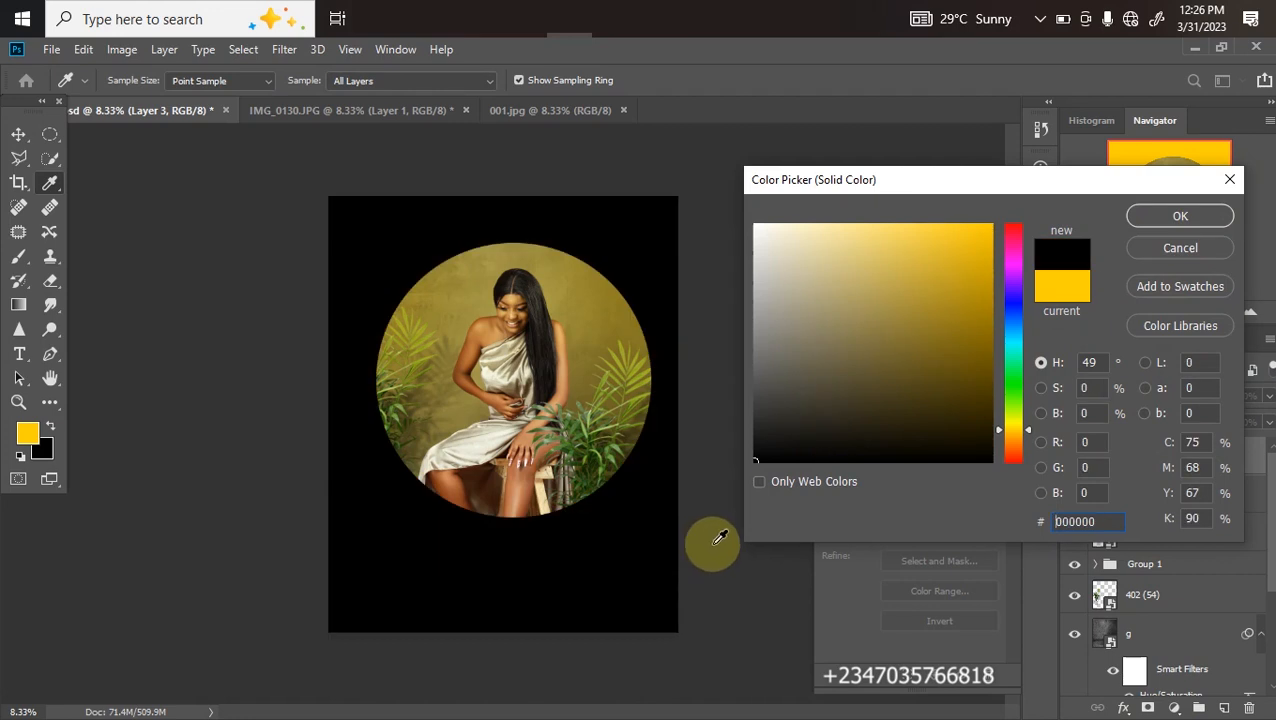
click(1182, 224)
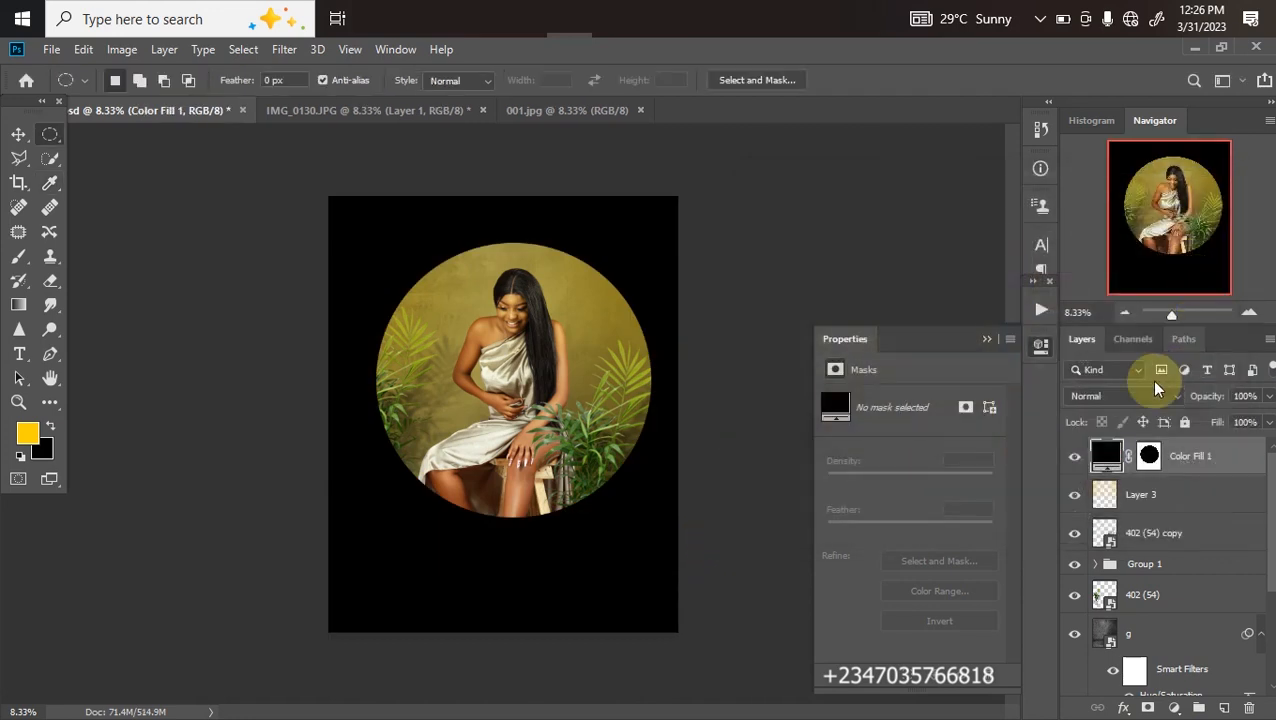
Feather the black fill layer's mask to 671.7 px and lower the layer's opacity to 32% for a soft vignette
click(1160, 472)
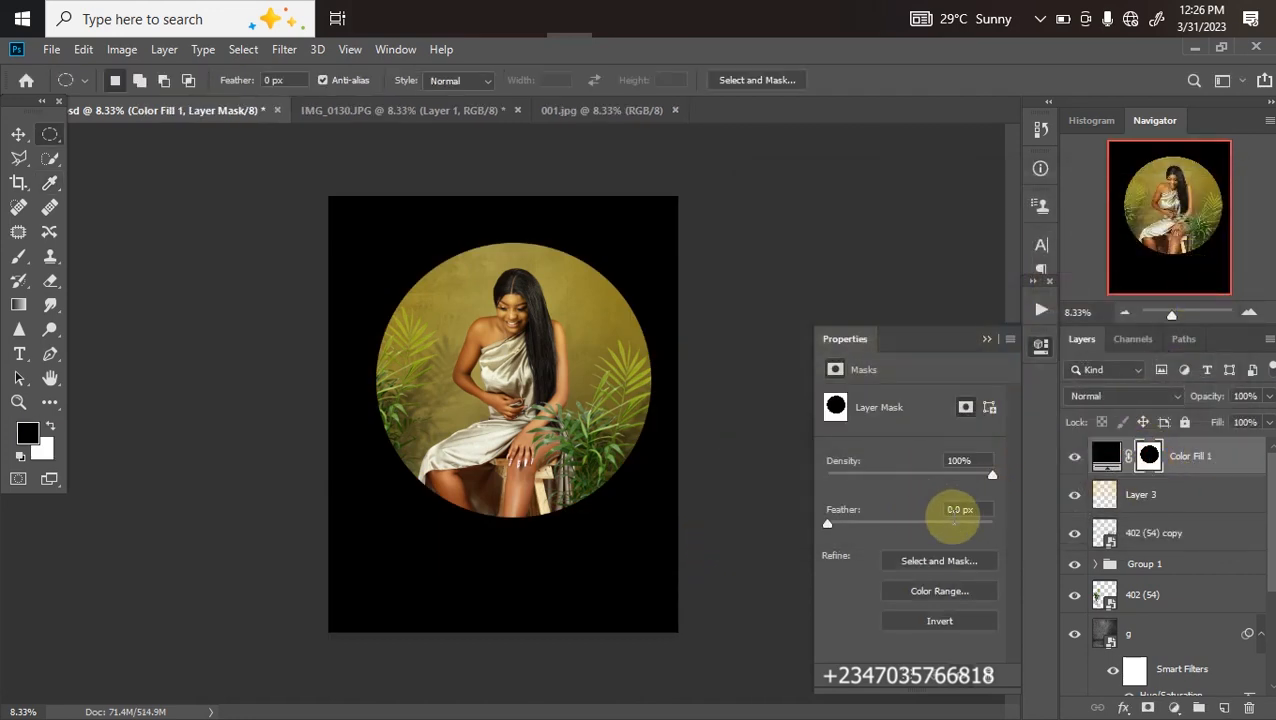
click(985, 525)
drag(983, 525, 980, 525)
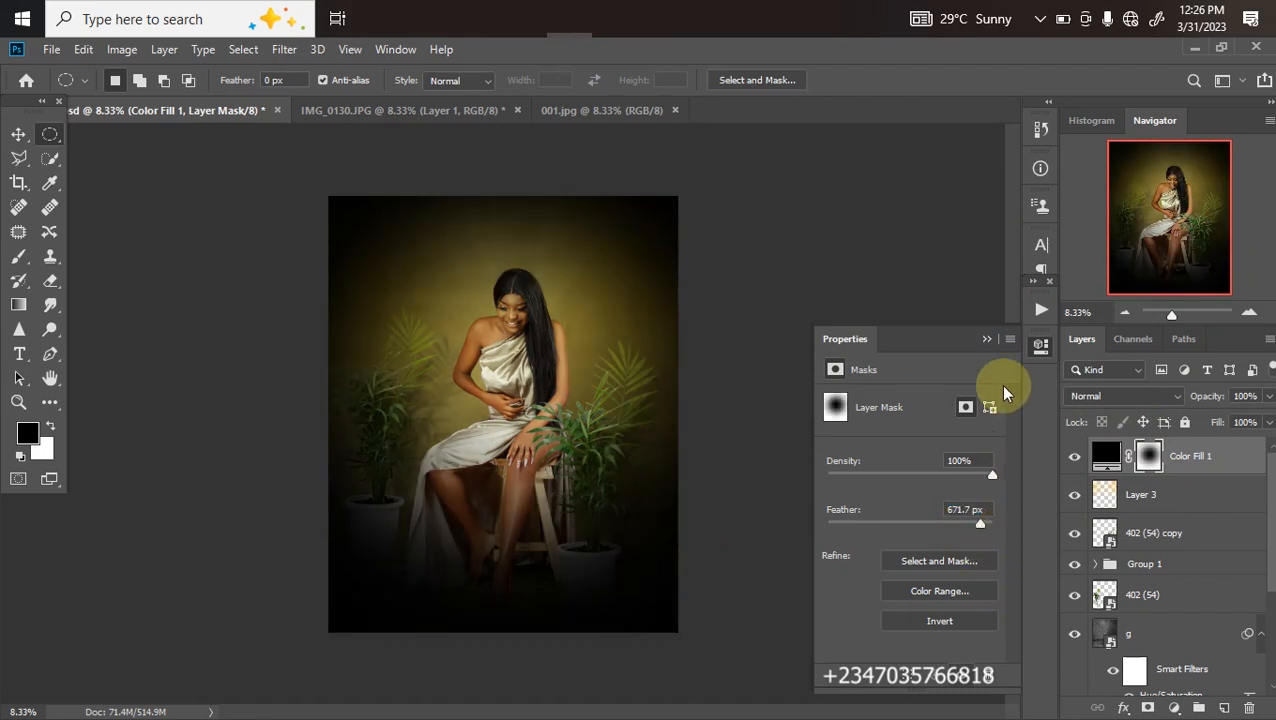
click(1268, 396)
drag(1265, 416, 1207, 421)
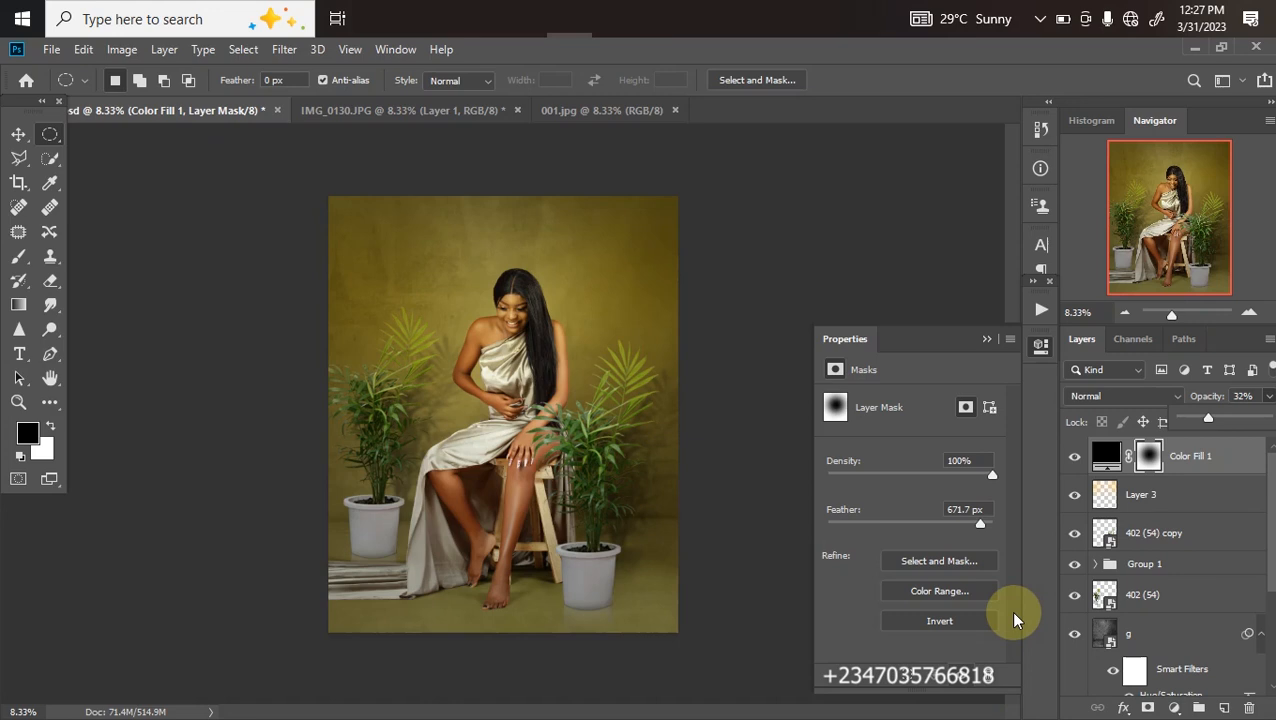
Add a Color Lookup adjustment layer using the mela chocolate.CUBE 3D LUT at 75% opacity
click(1175, 707)
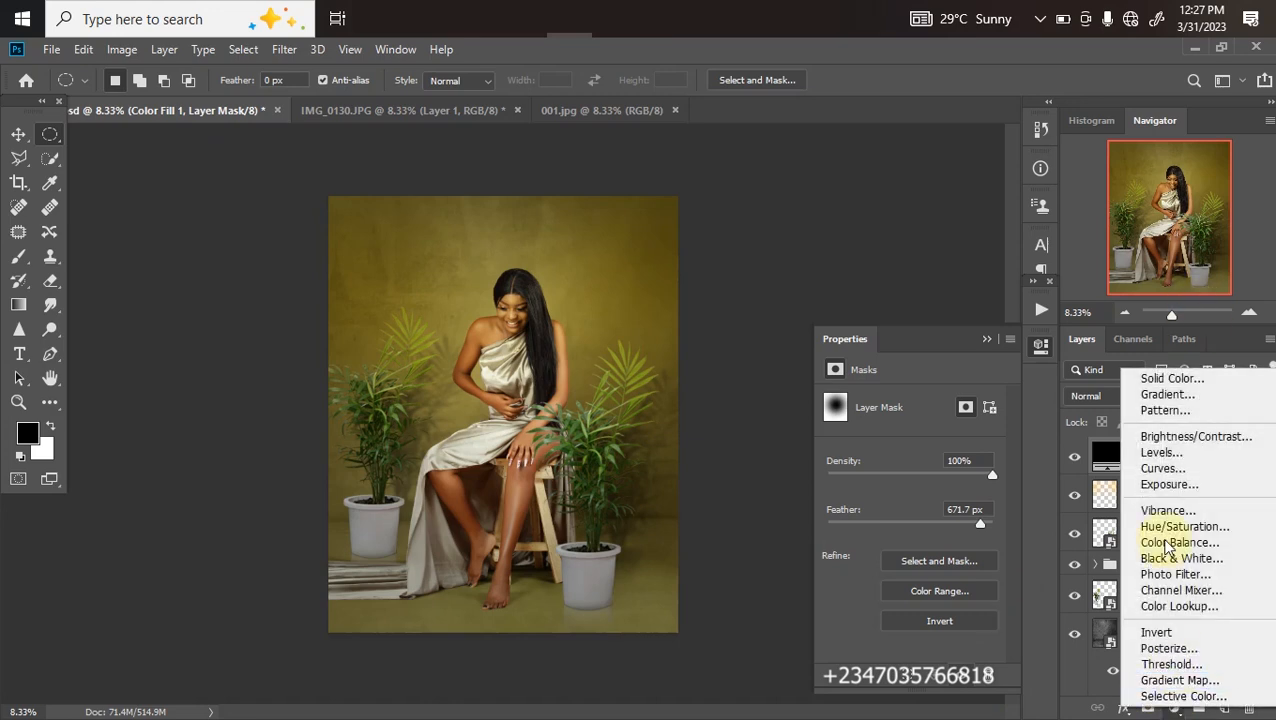
click(1178, 606)
click(972, 400)
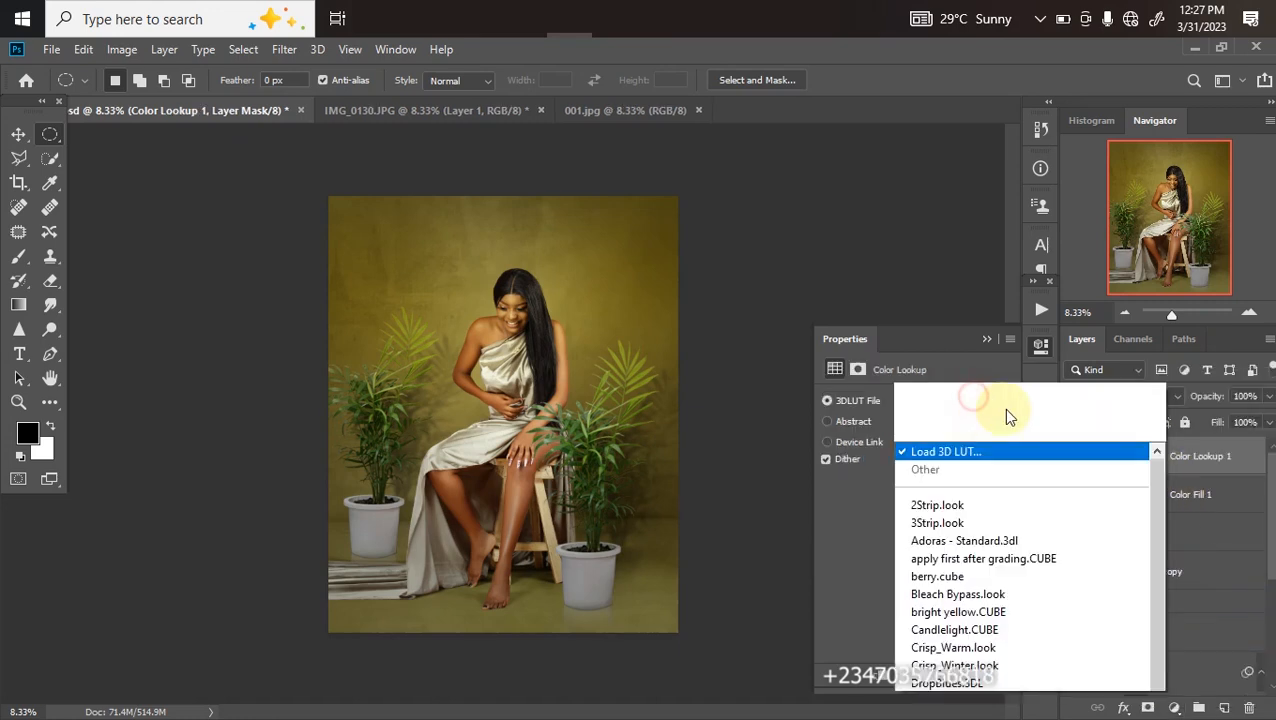
drag(1158, 378, 1154, 672)
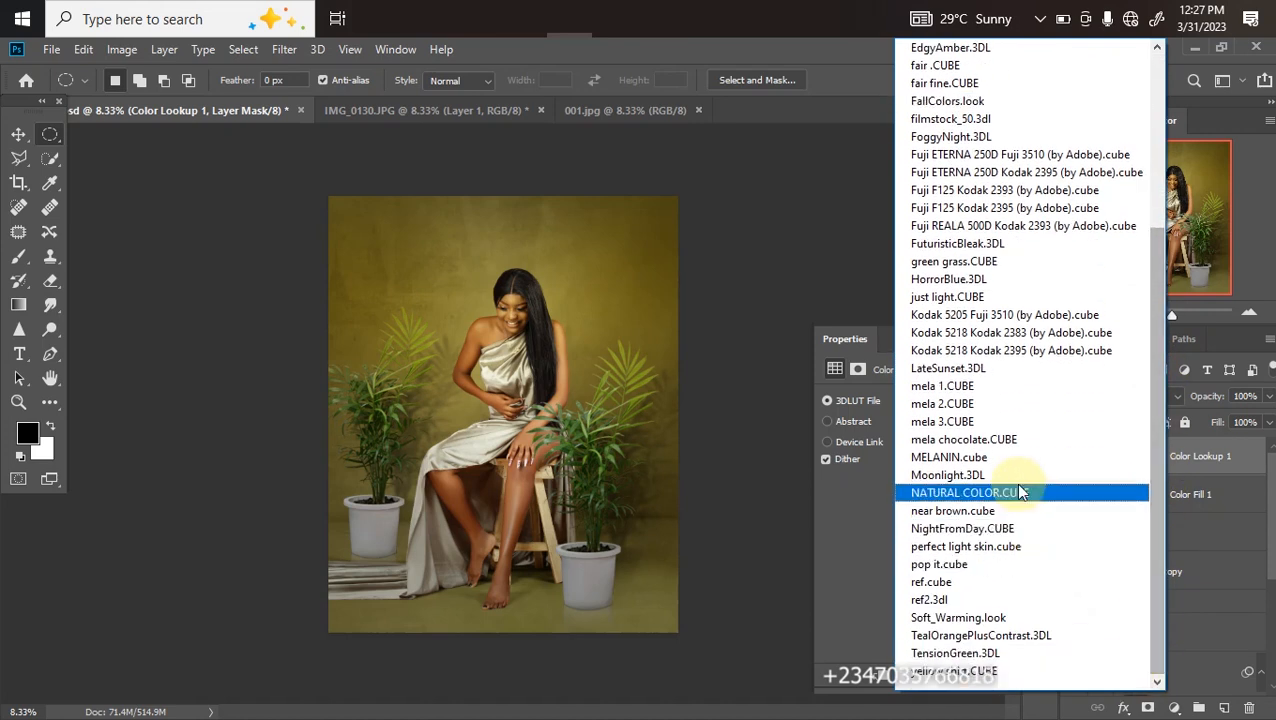
click(1007, 441)
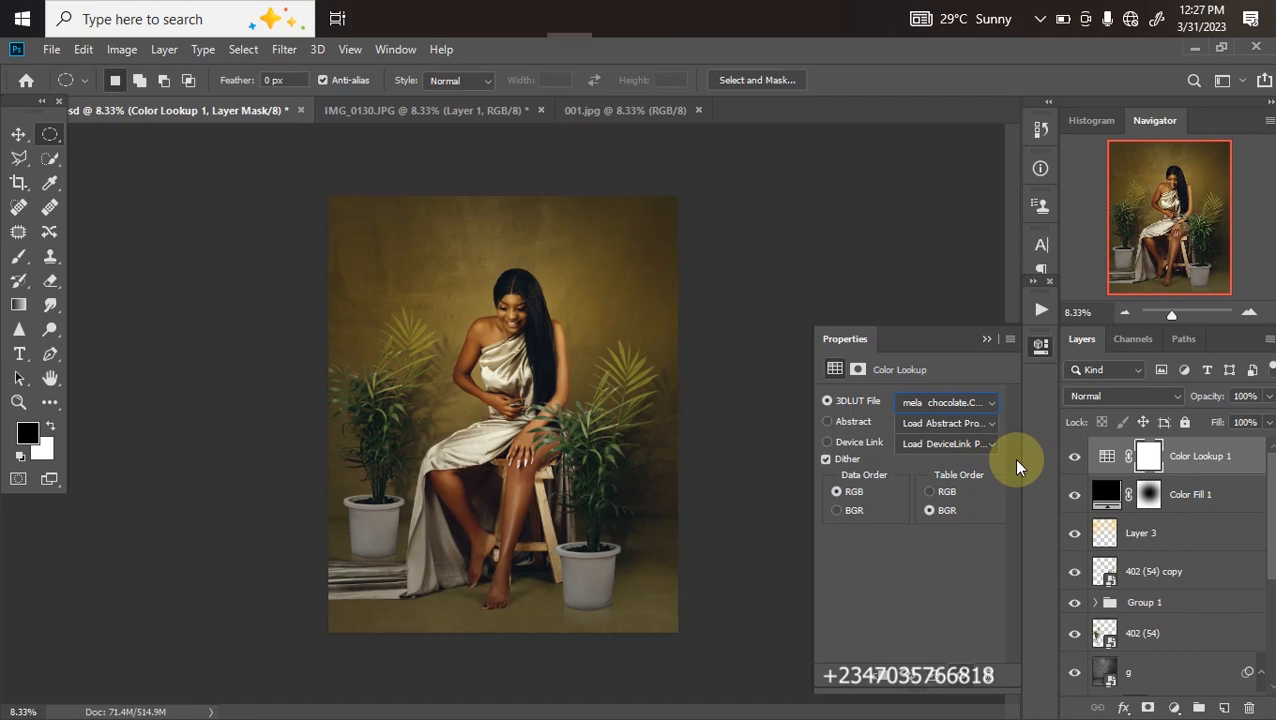
click(1269, 397)
drag(1267, 418, 1245, 419)
click(1271, 500)
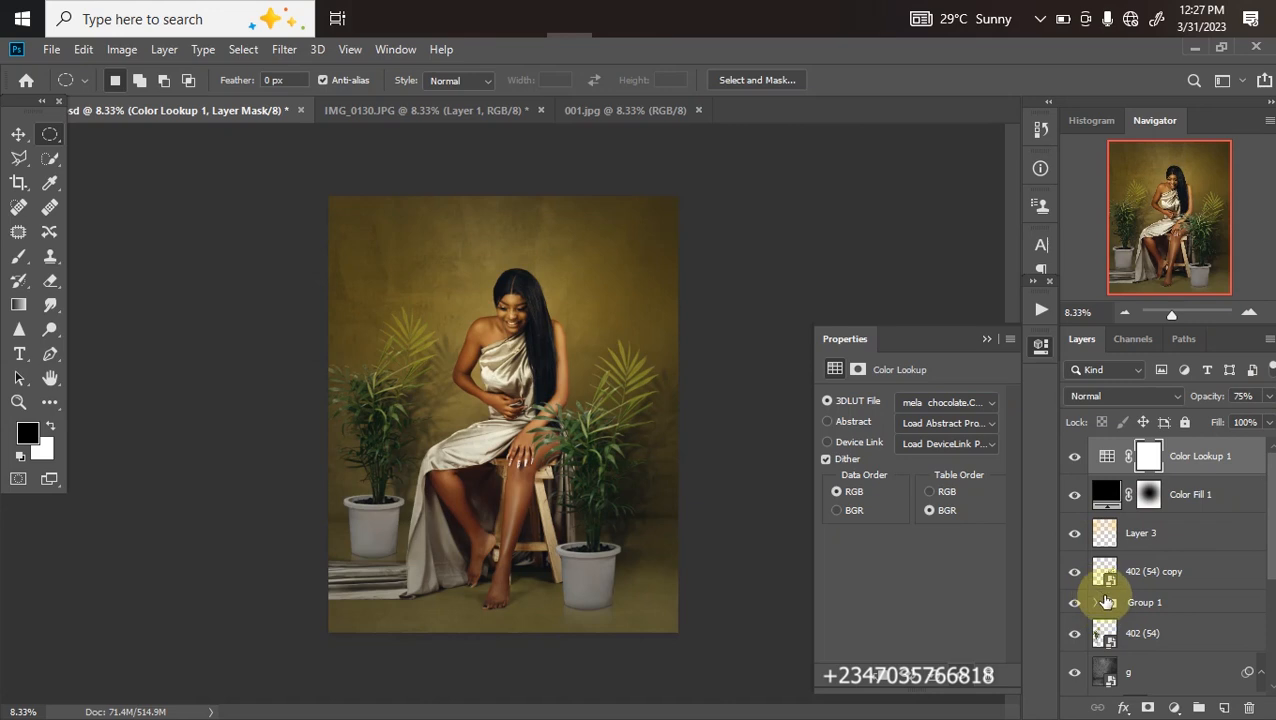
Add a second Color Lookup adjustment layer using the NATURAL COLOR.CUBE 3D LUT at 37% opacity
click(1174, 706)
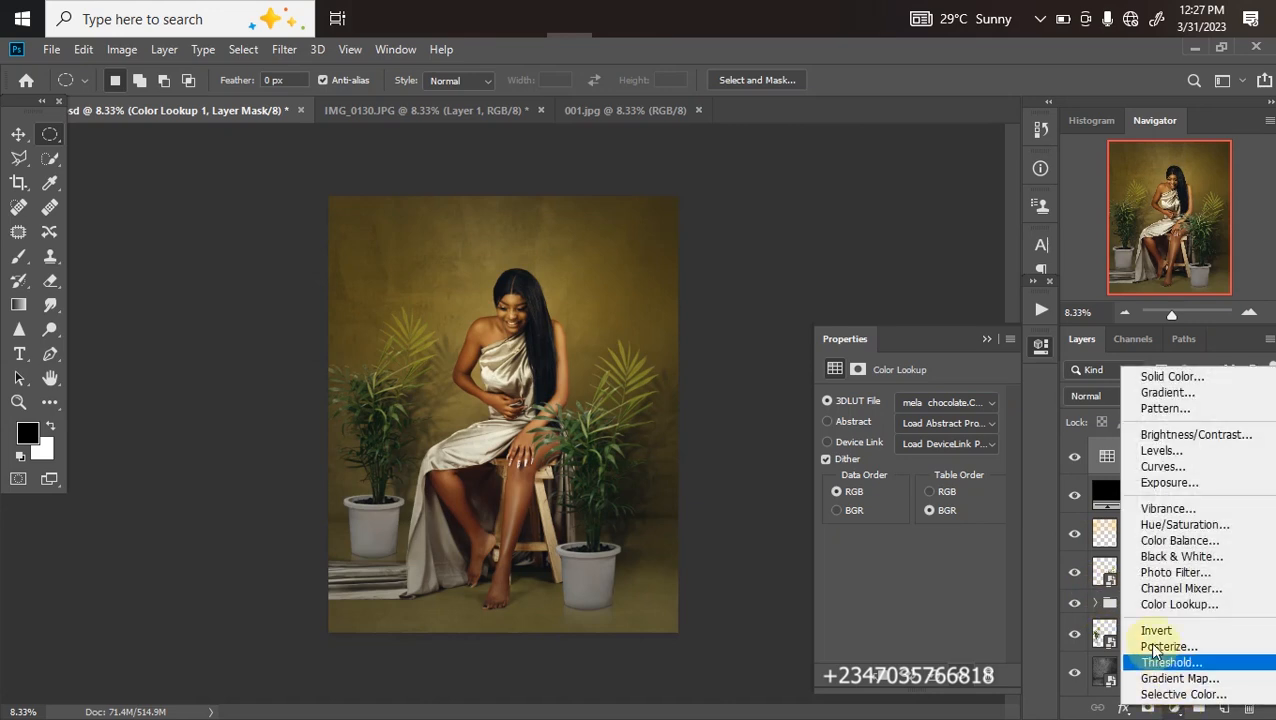
click(1178, 604)
click(951, 402)
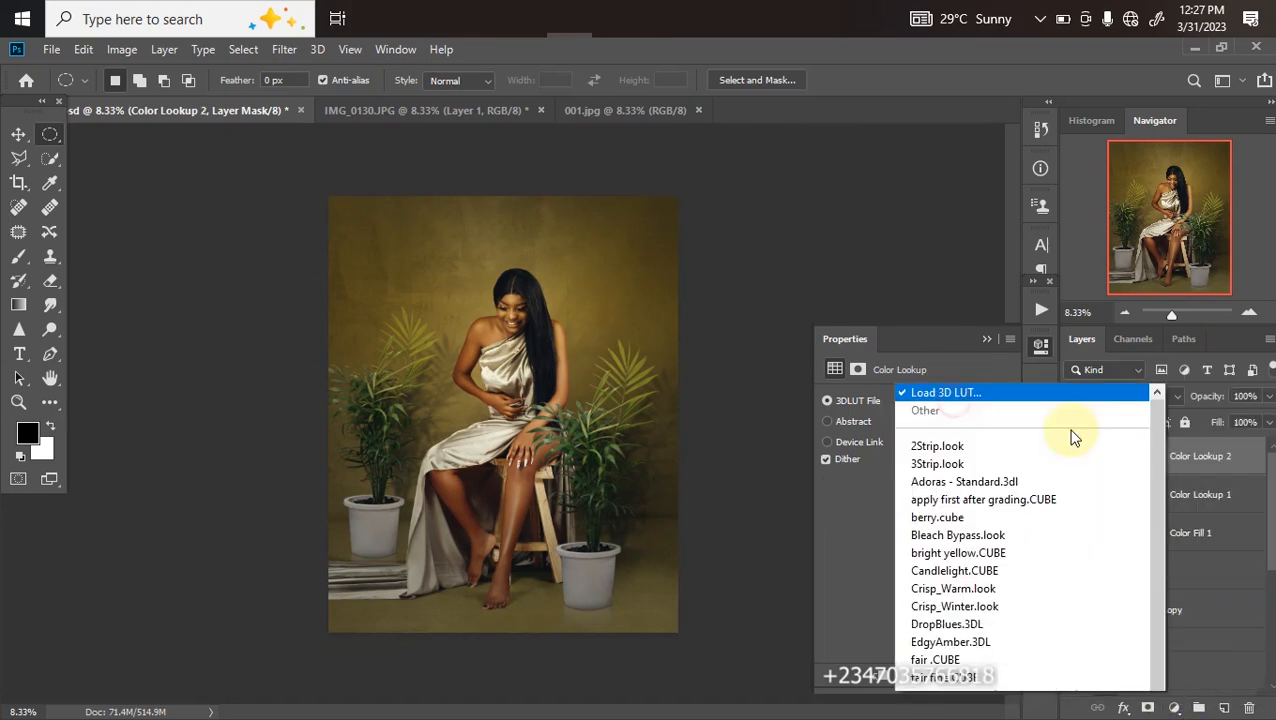
scroll(1153, 498, down, 5)
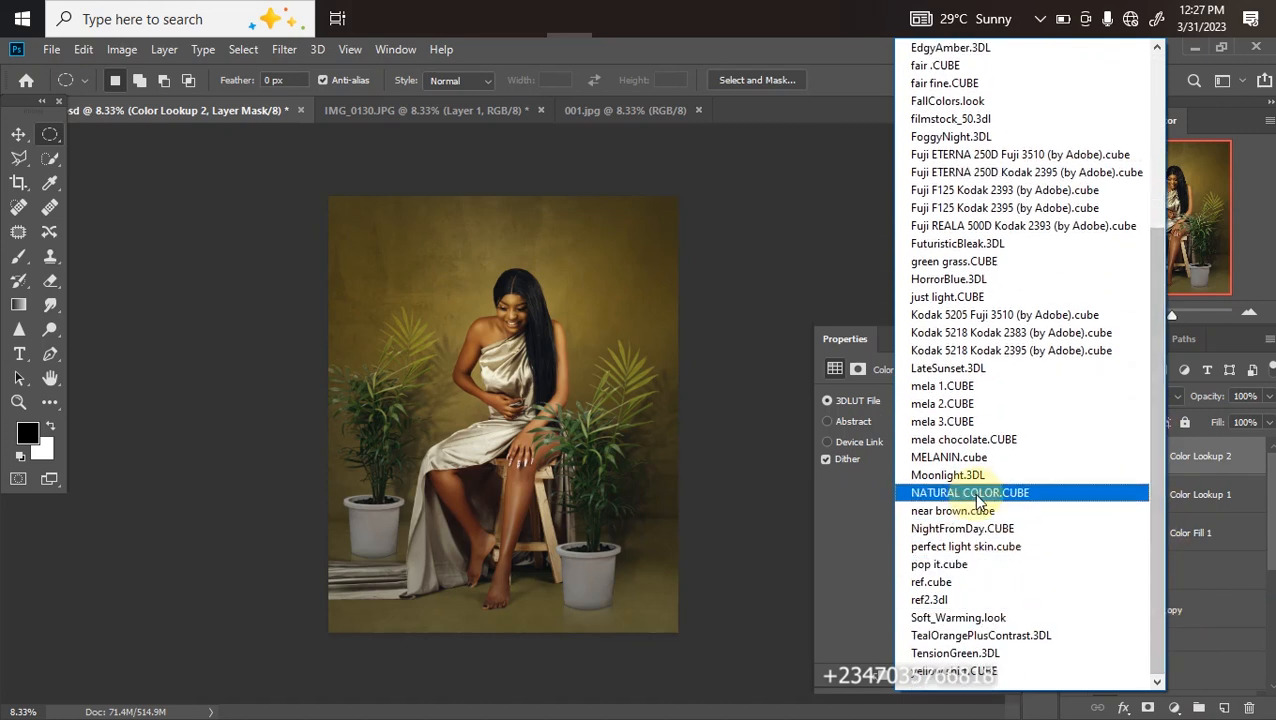
click(975, 493)
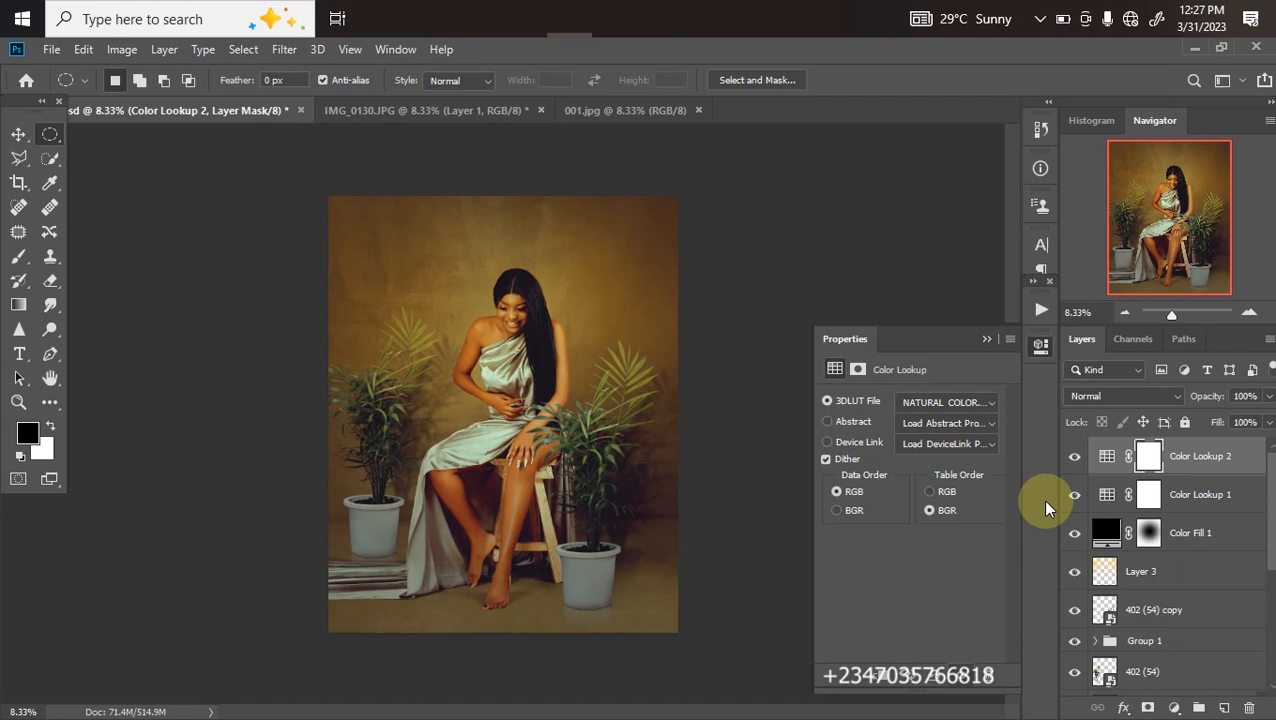
click(1267, 397)
drag(1265, 418, 1227, 488)
click(1230, 486)
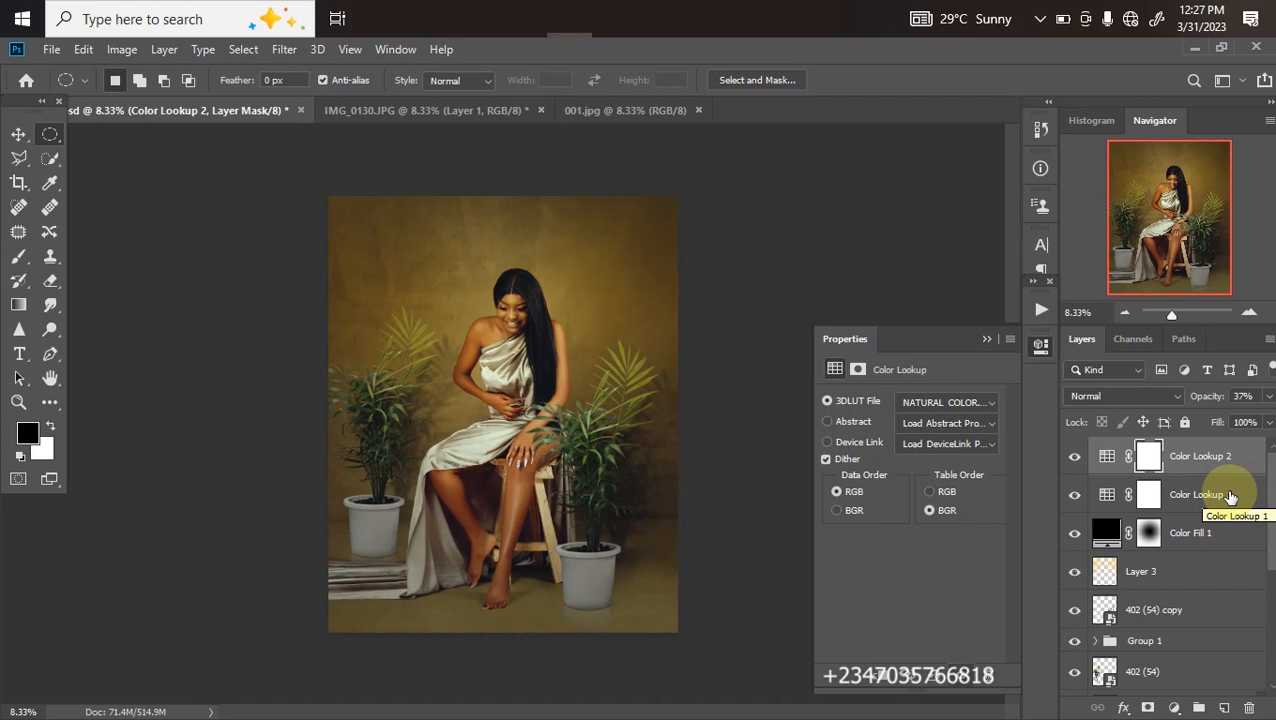
Compare the portrait's color grading with the 001.jpg reference and return to the portrait document
click(598, 112)
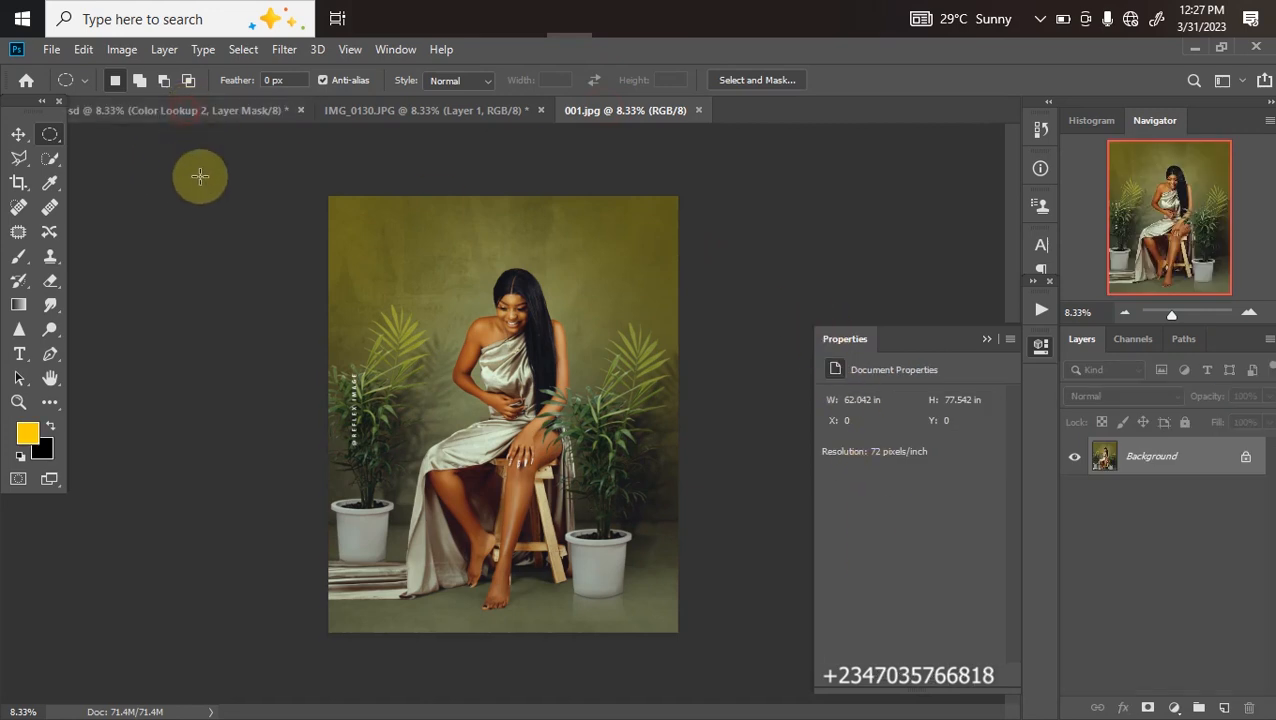
click(168, 111)
click(636, 114)
click(200, 128)
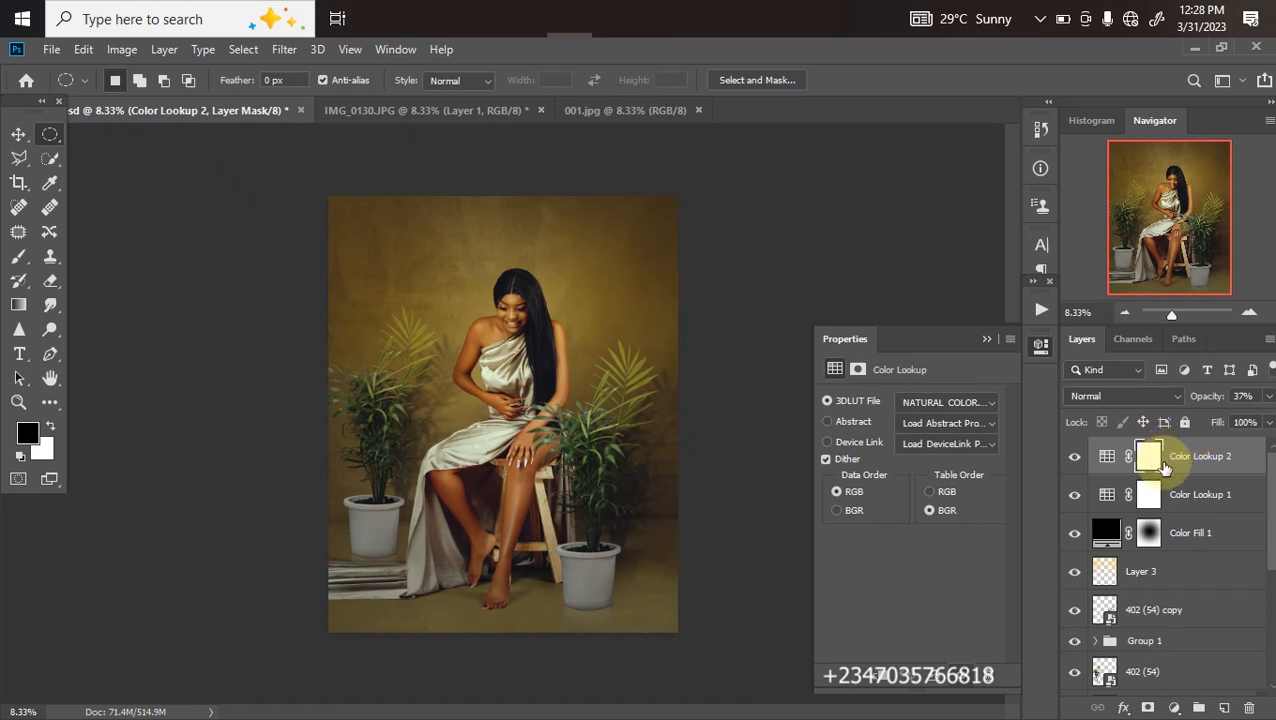